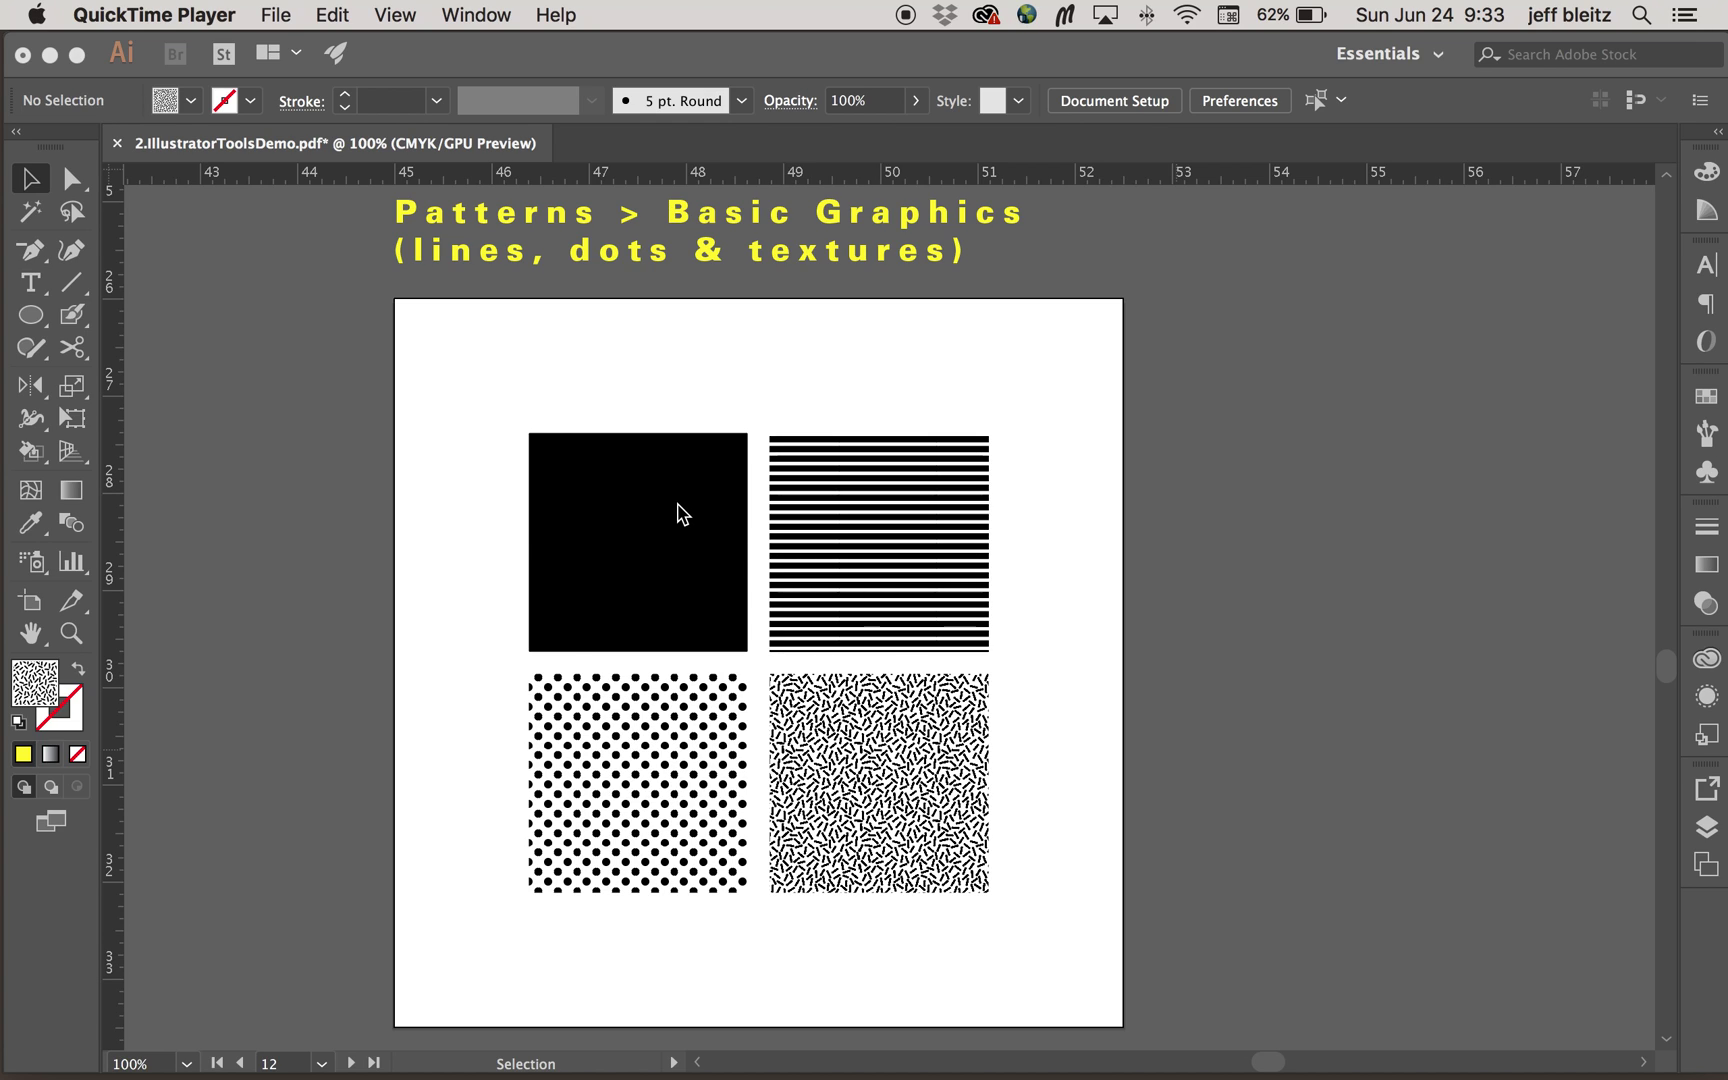
pyautogui.click(1091, 606)
pyautogui.click(957, 584)
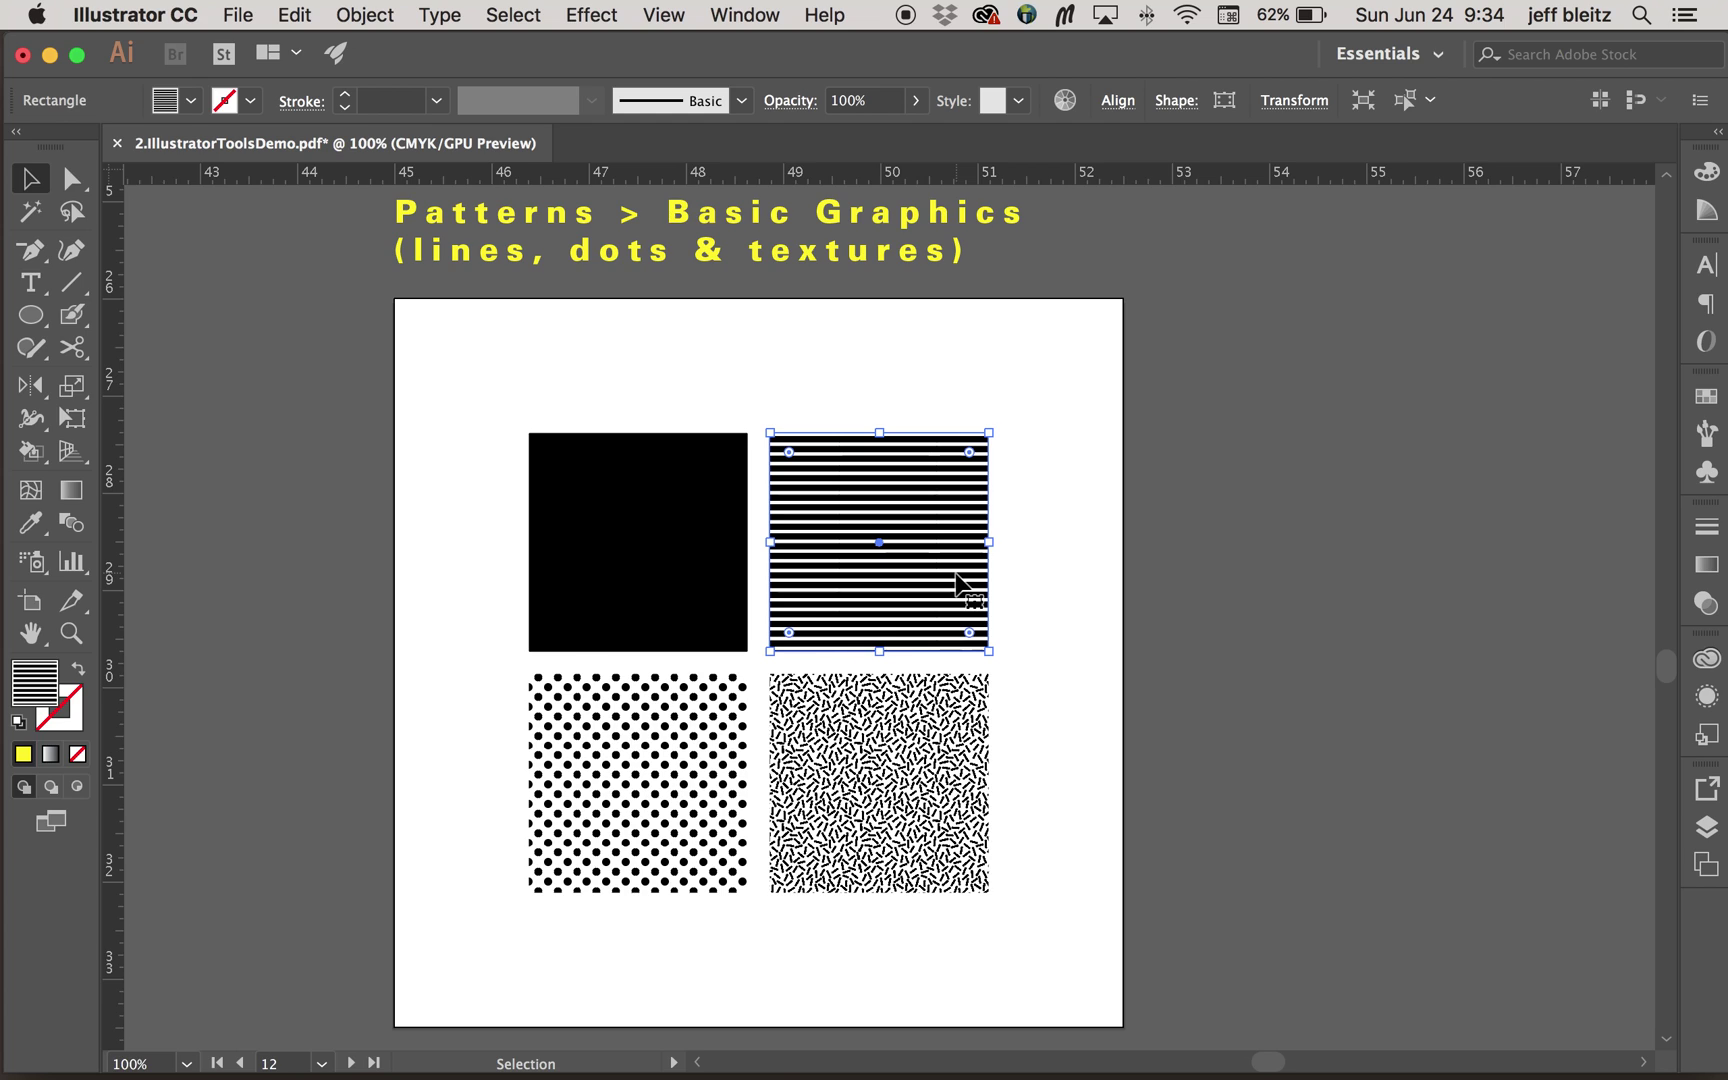
pyautogui.click(742, 362)
# Select the solid black square and look over the fill colors and patterns available in the document's swatches
pyautogui.click(667, 528)
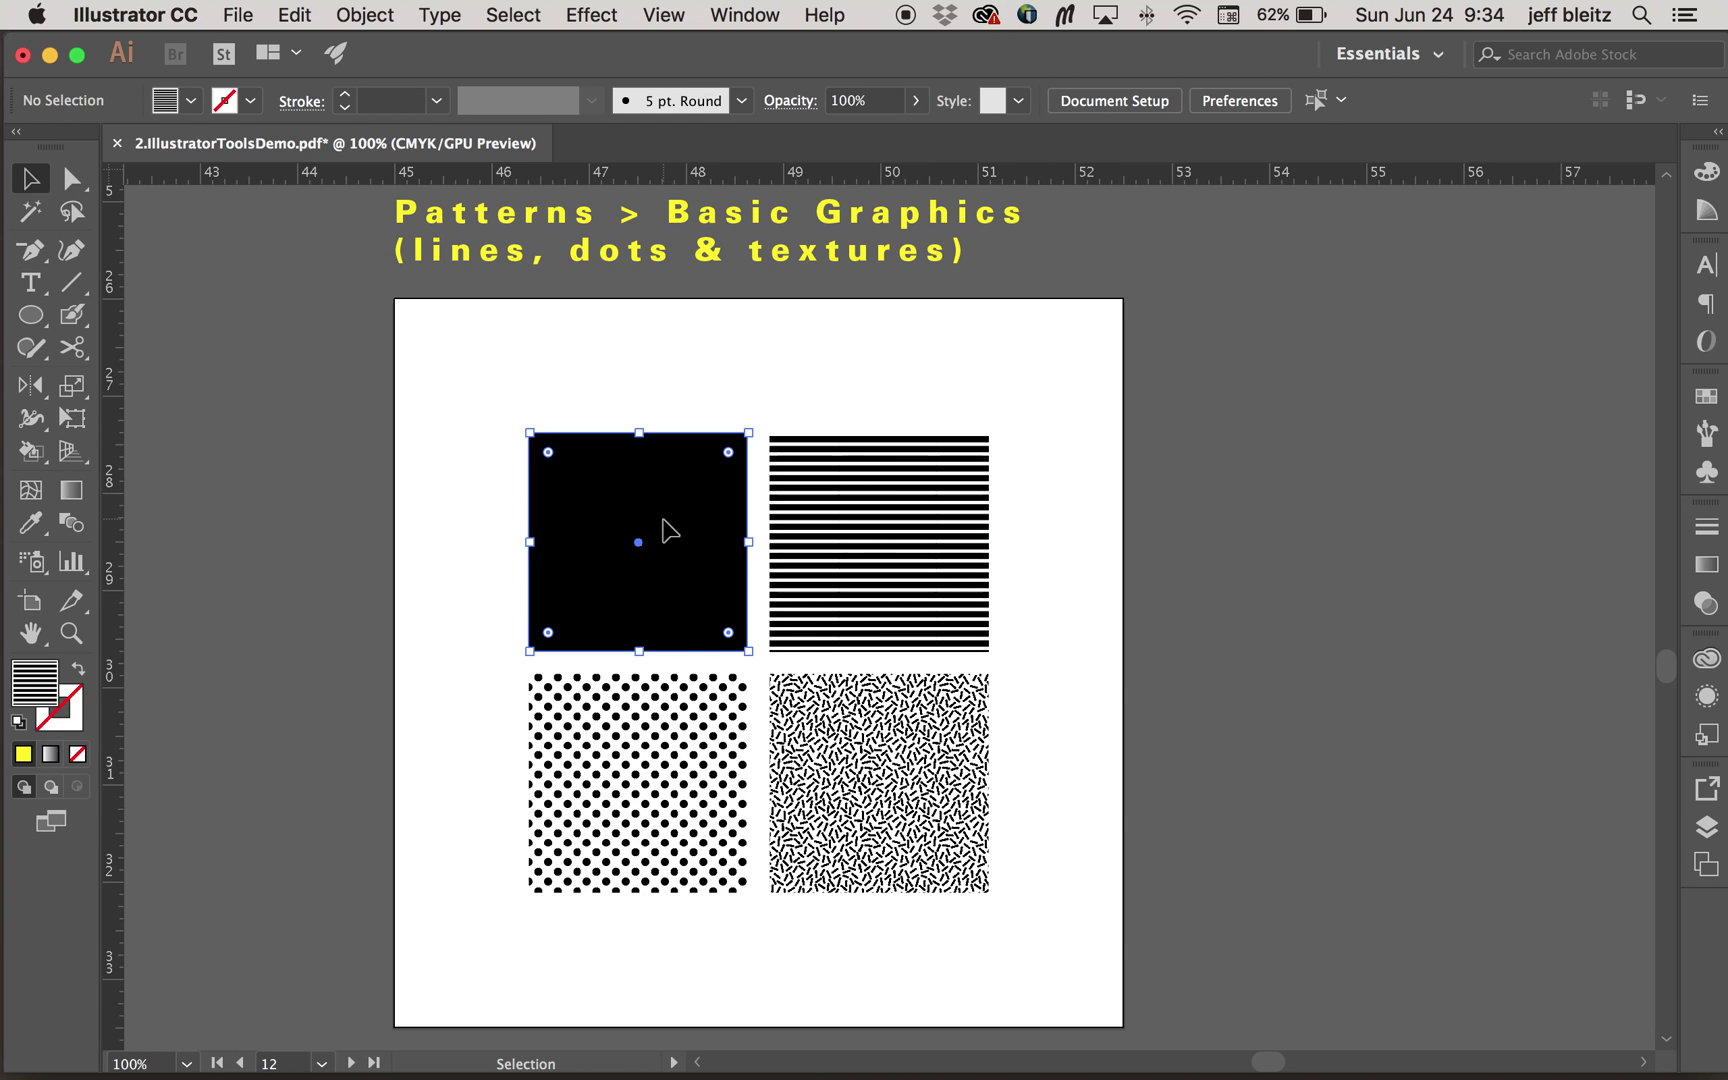
pyautogui.click(190, 100)
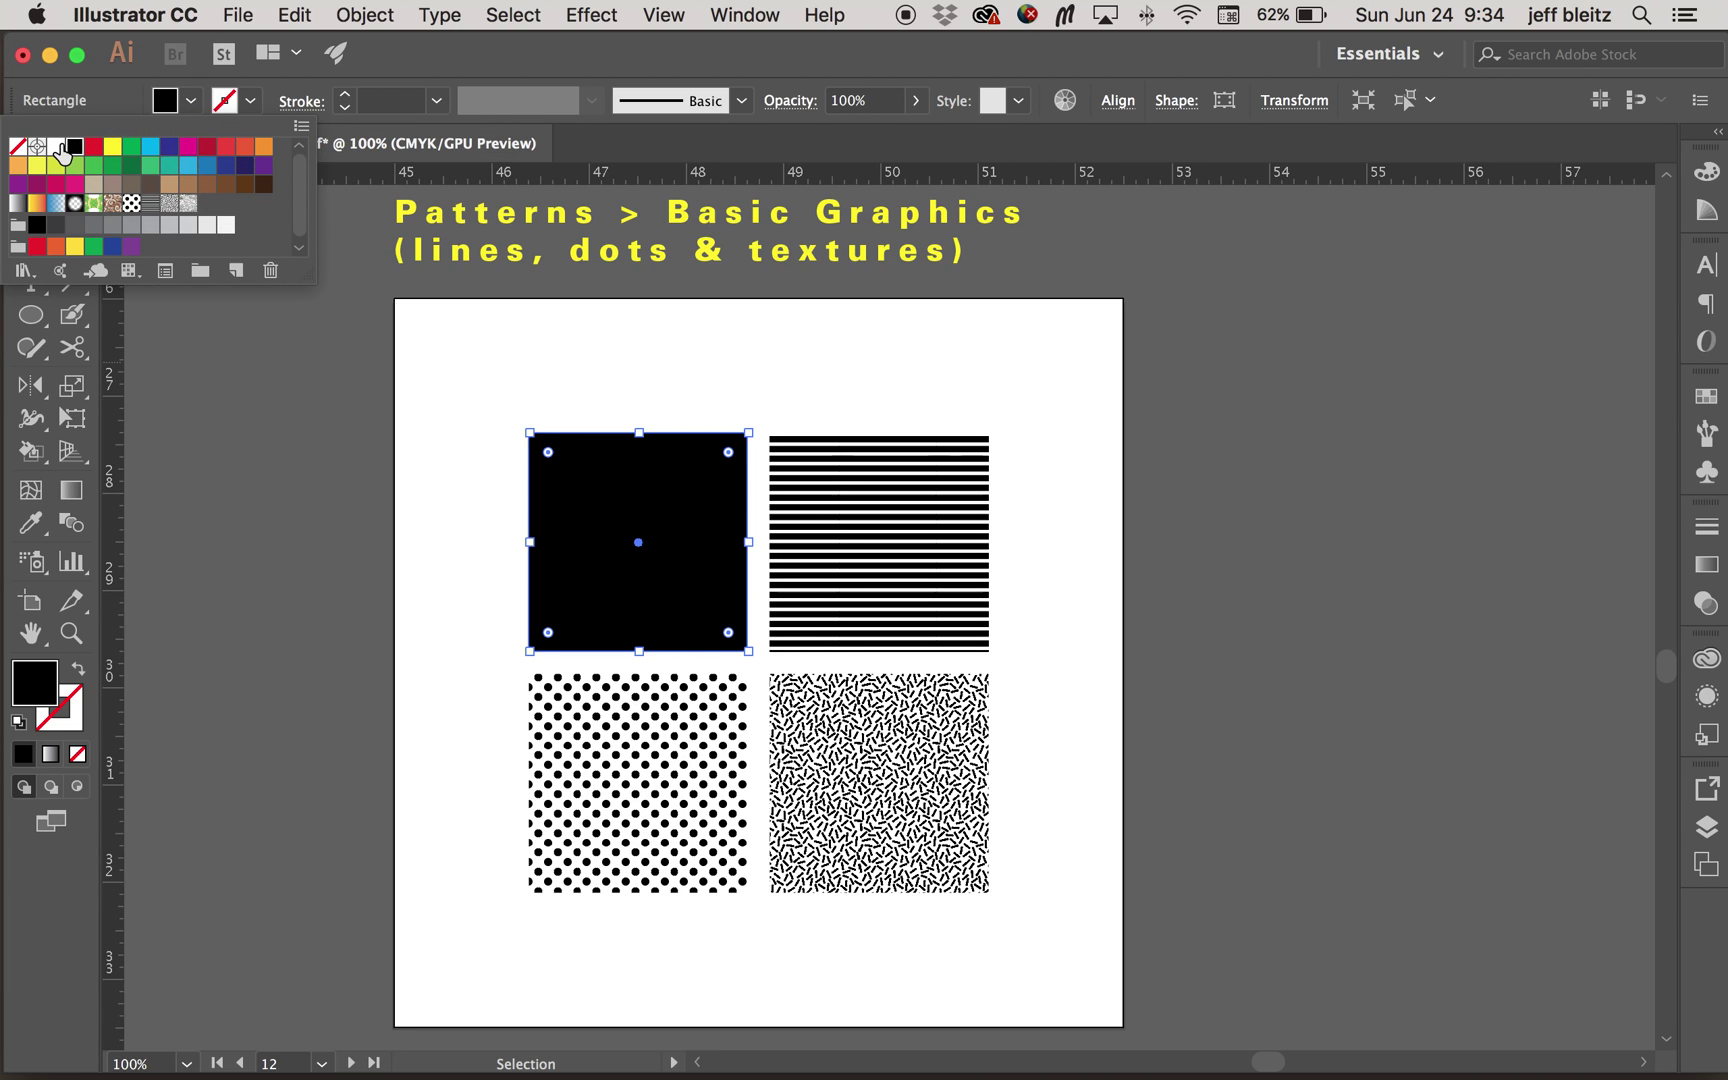
pyautogui.click(191, 102)
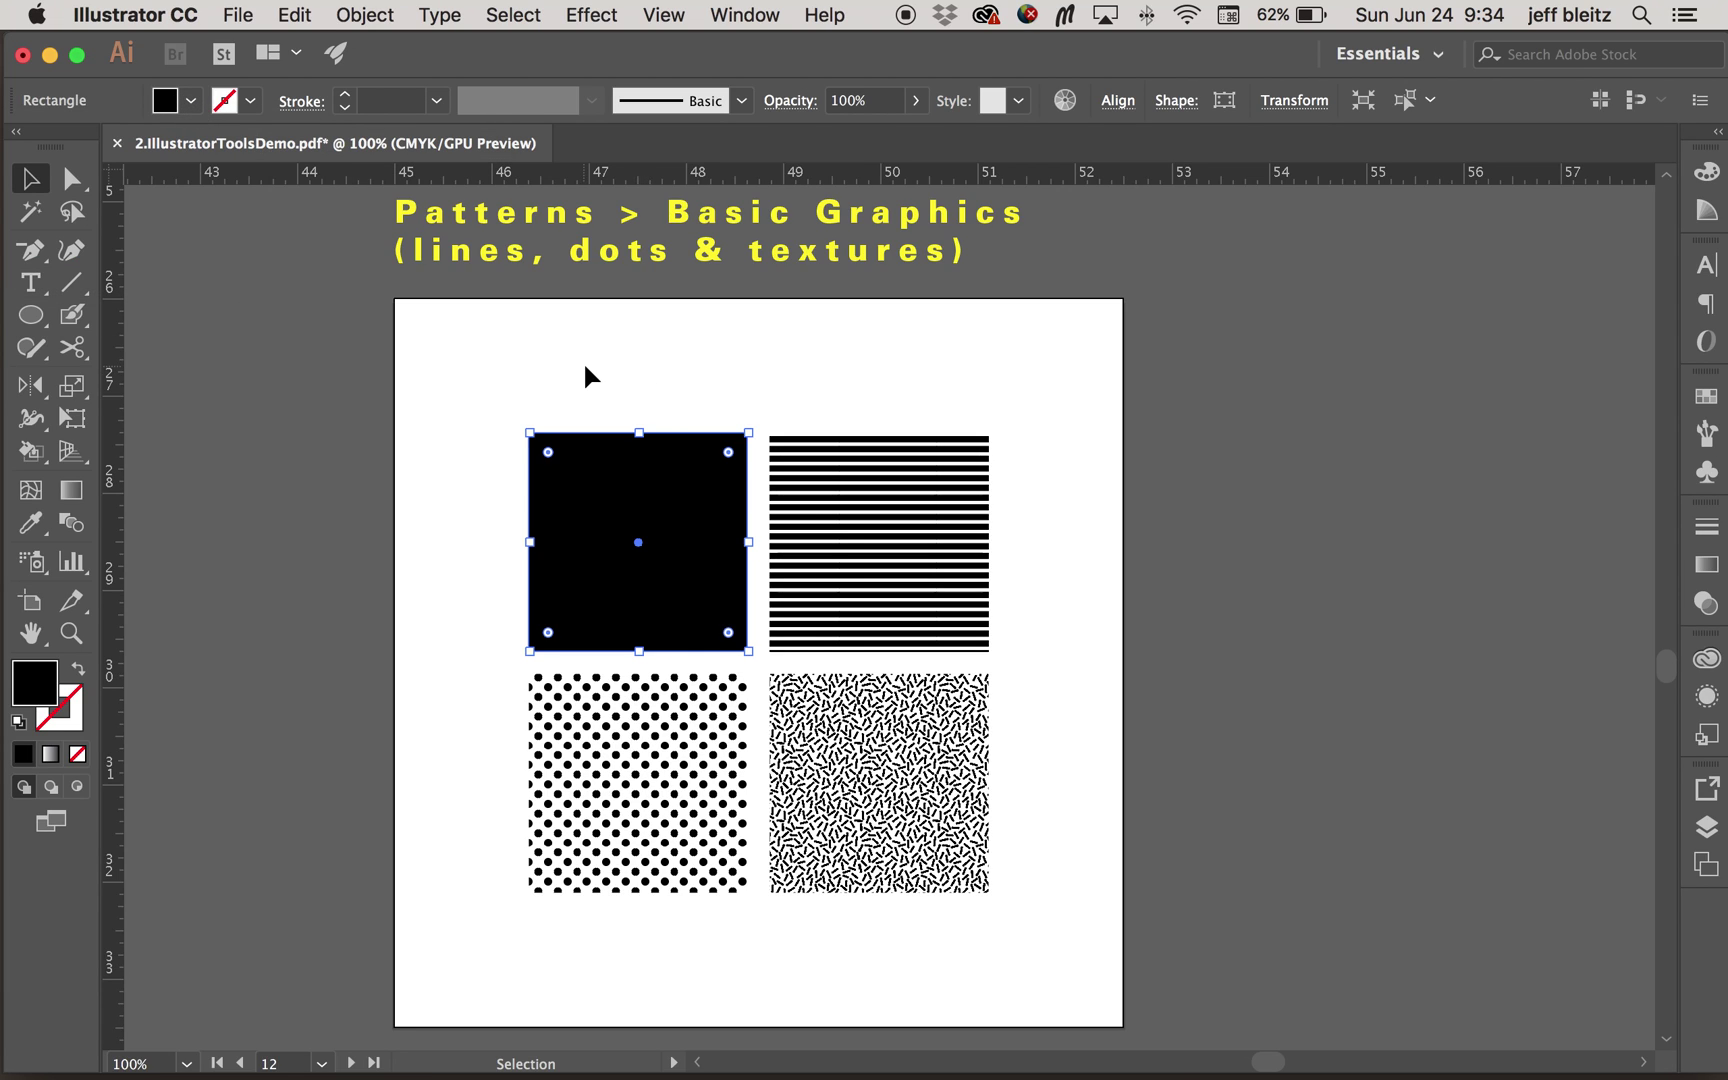
pyautogui.click(190, 104)
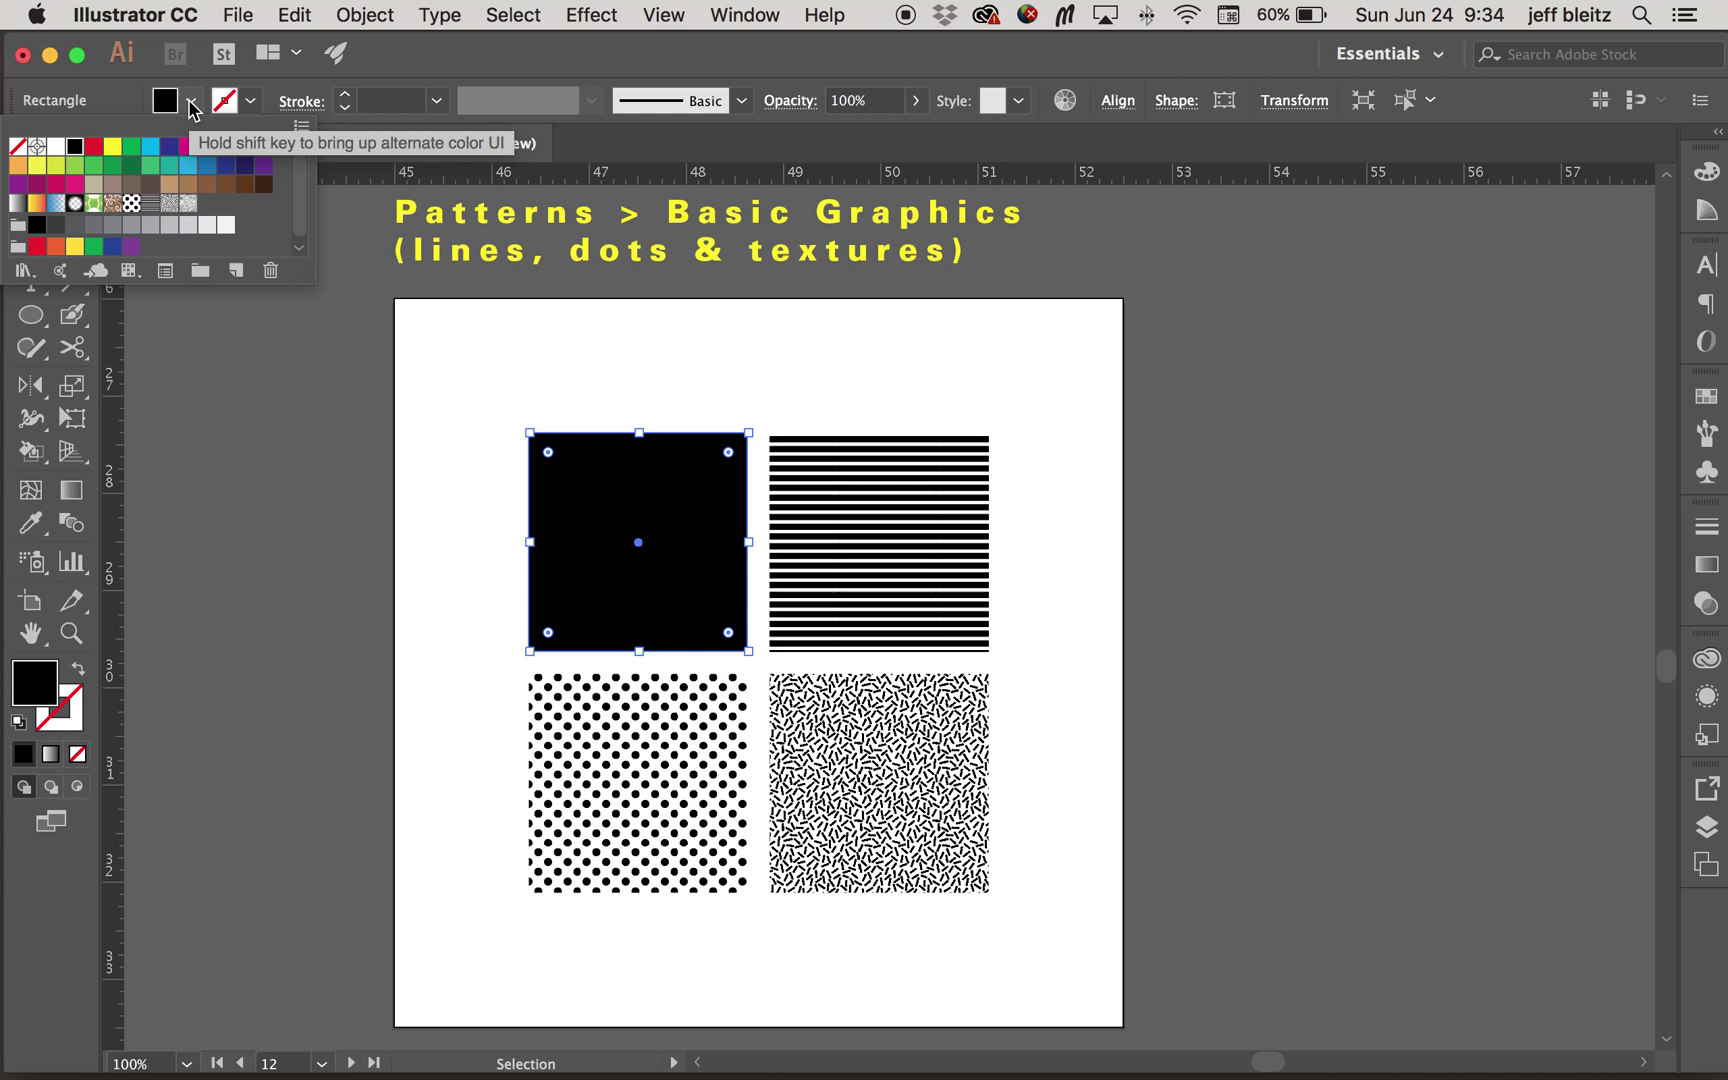
pyautogui.click(191, 104)
pyautogui.click(1716, 394)
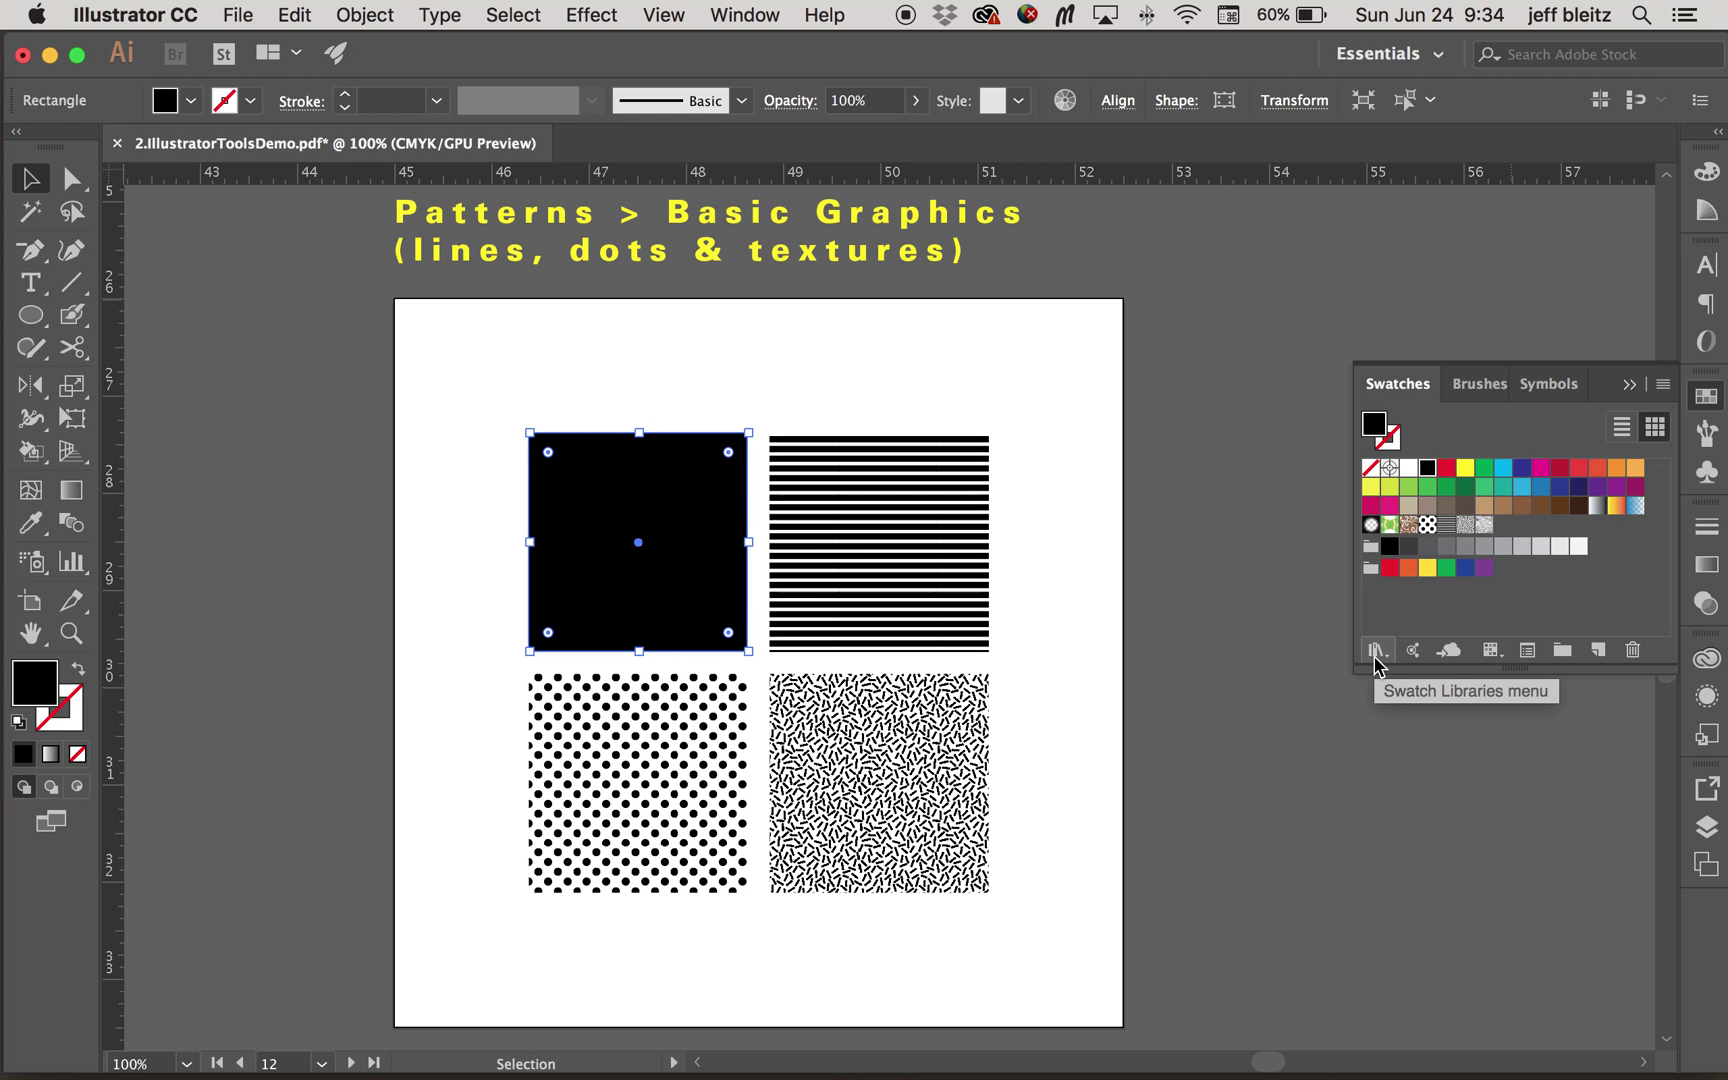
pyautogui.click(1708, 397)
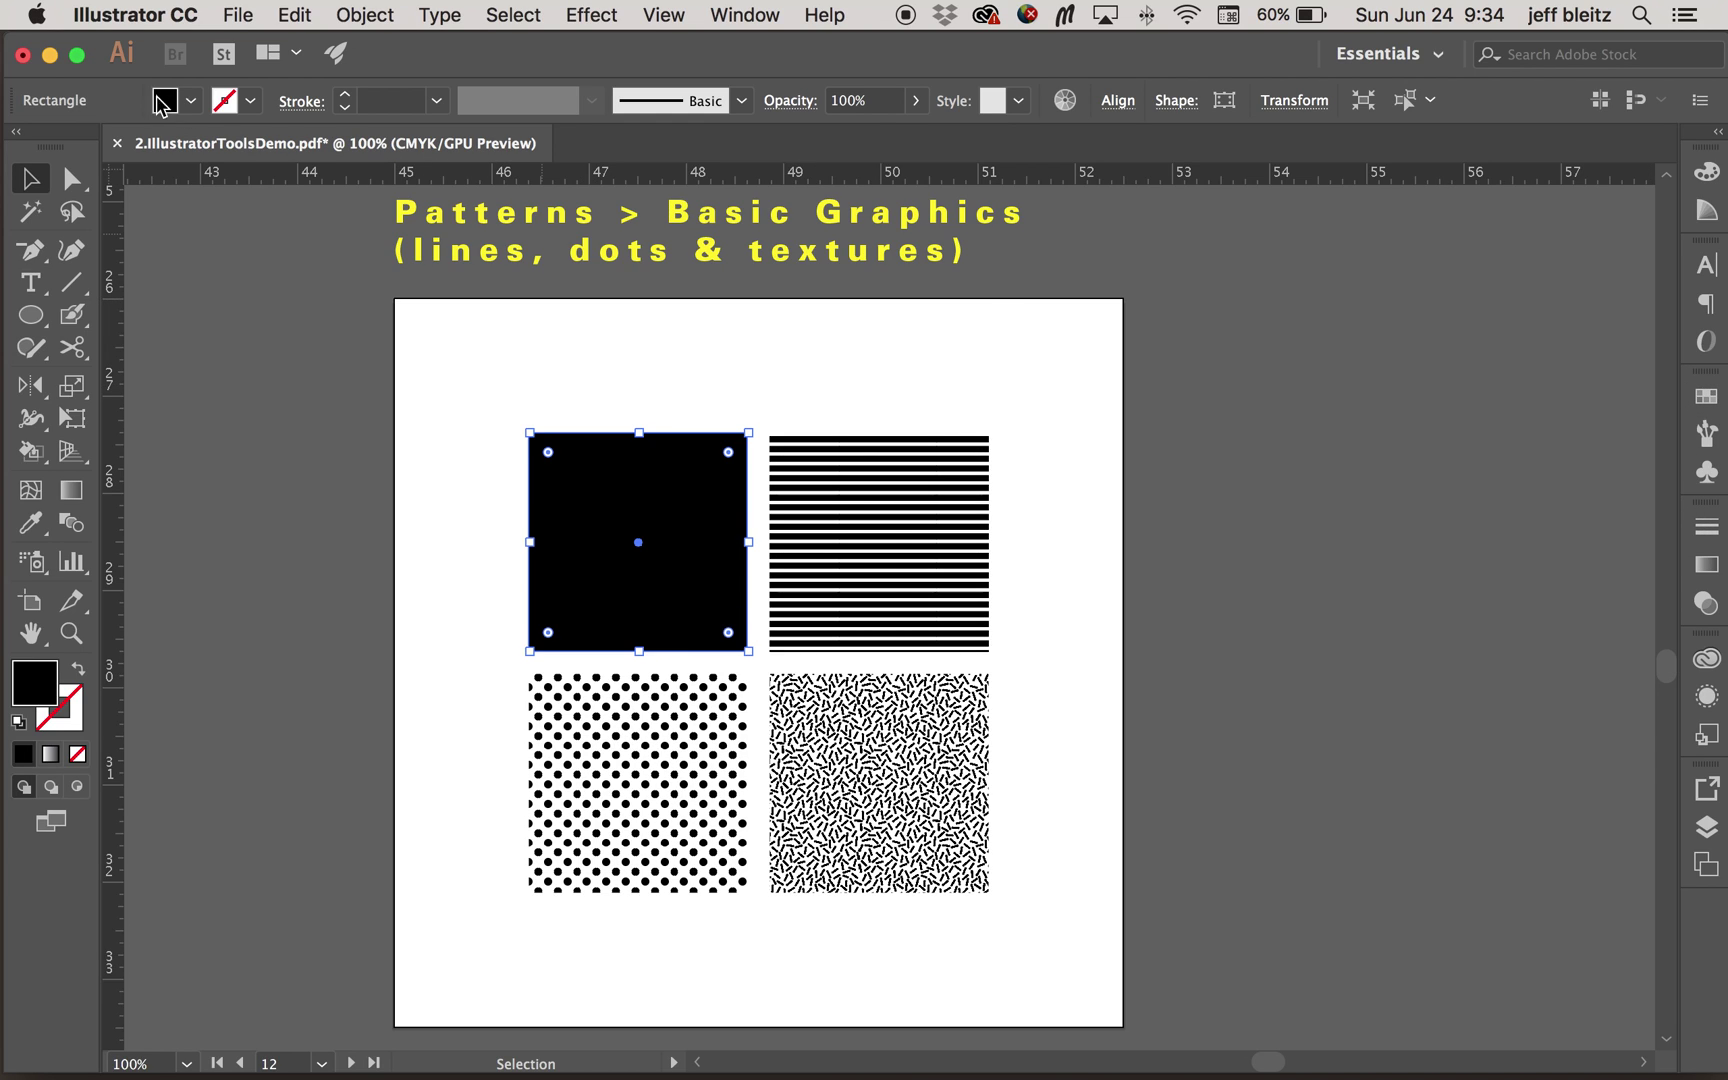
# Open the Basic Graphics_Dots pattern swatch library for the selected black square
pyautogui.click(190, 101)
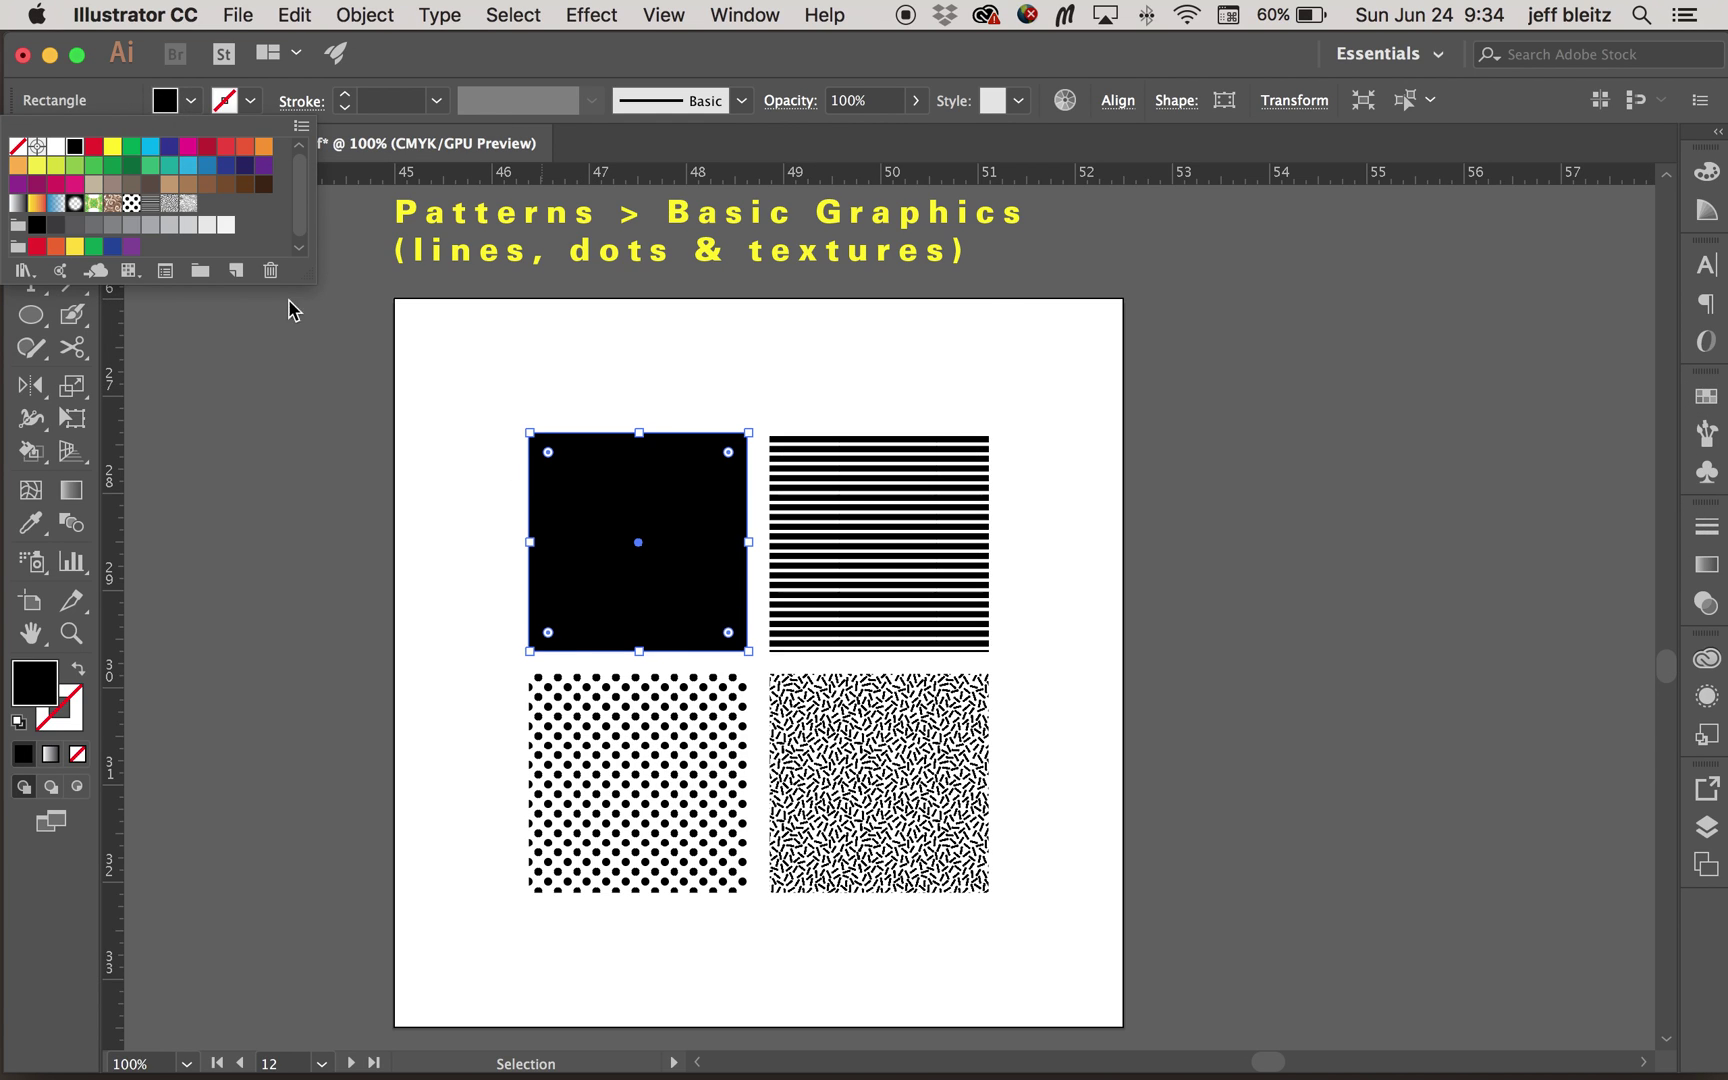
pyautogui.click(24, 272)
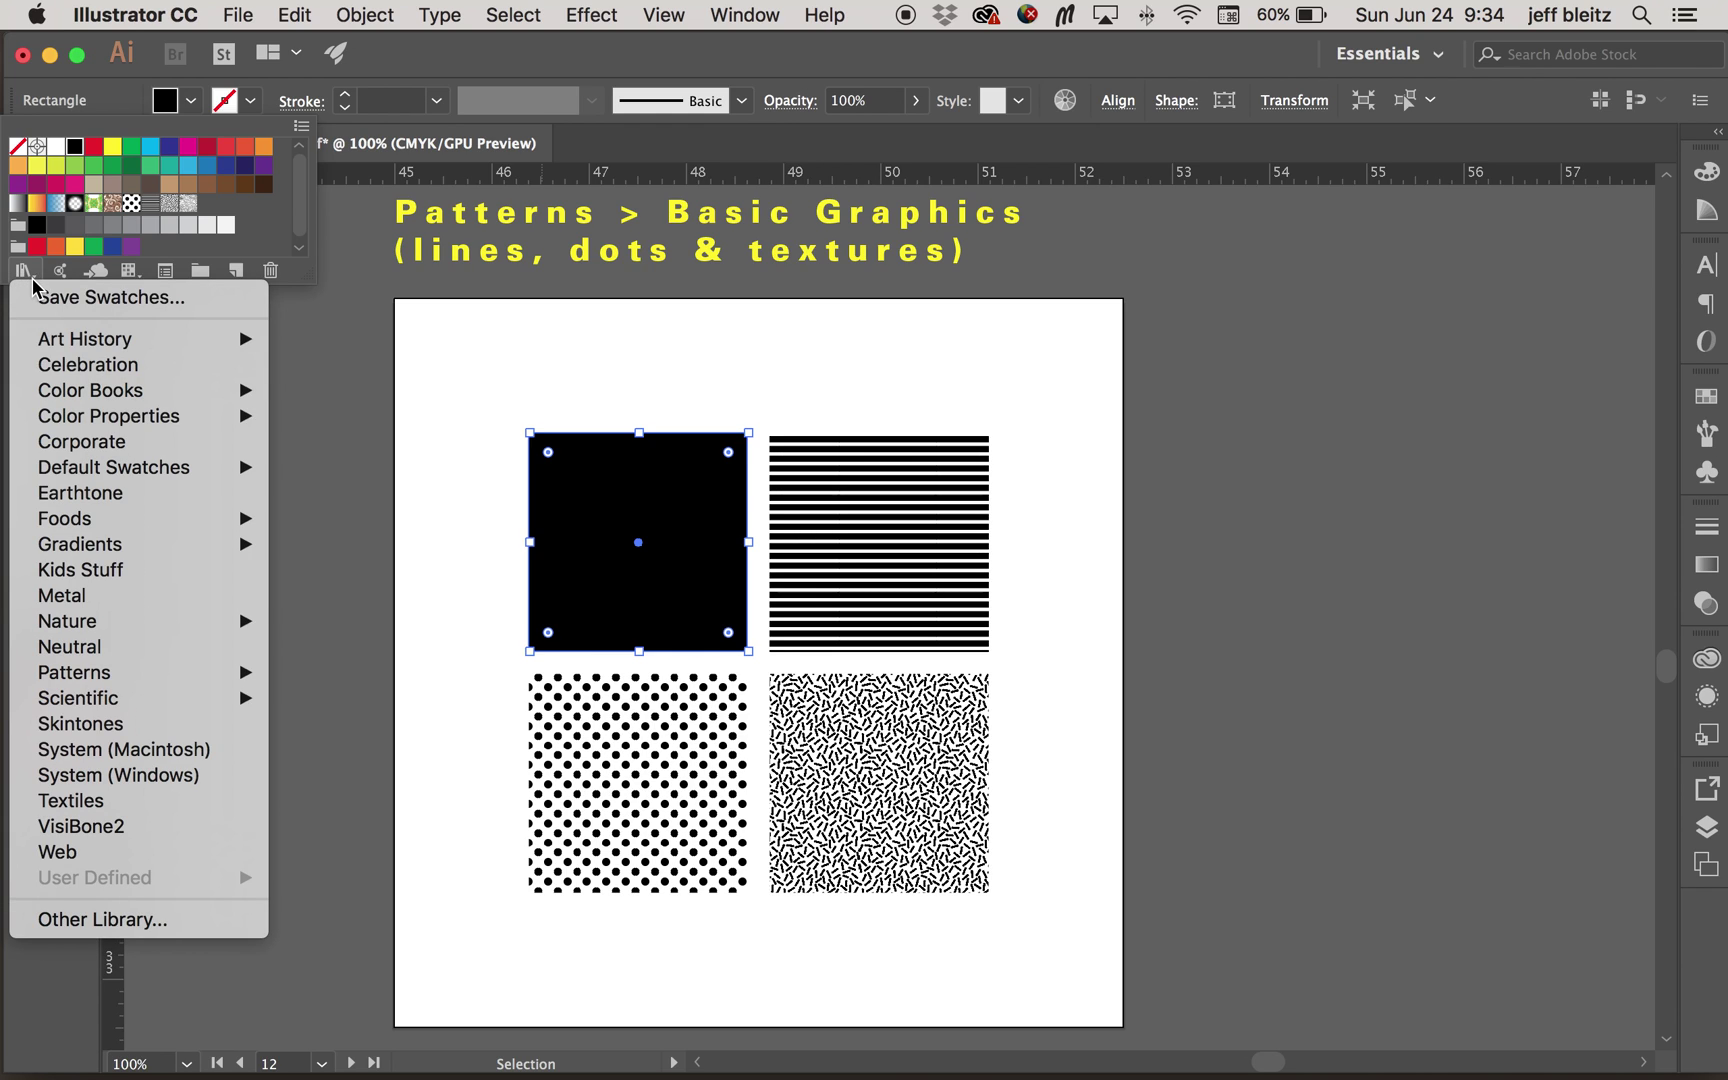
pyautogui.moveTo(60, 686)
pyautogui.moveTo(382, 670)
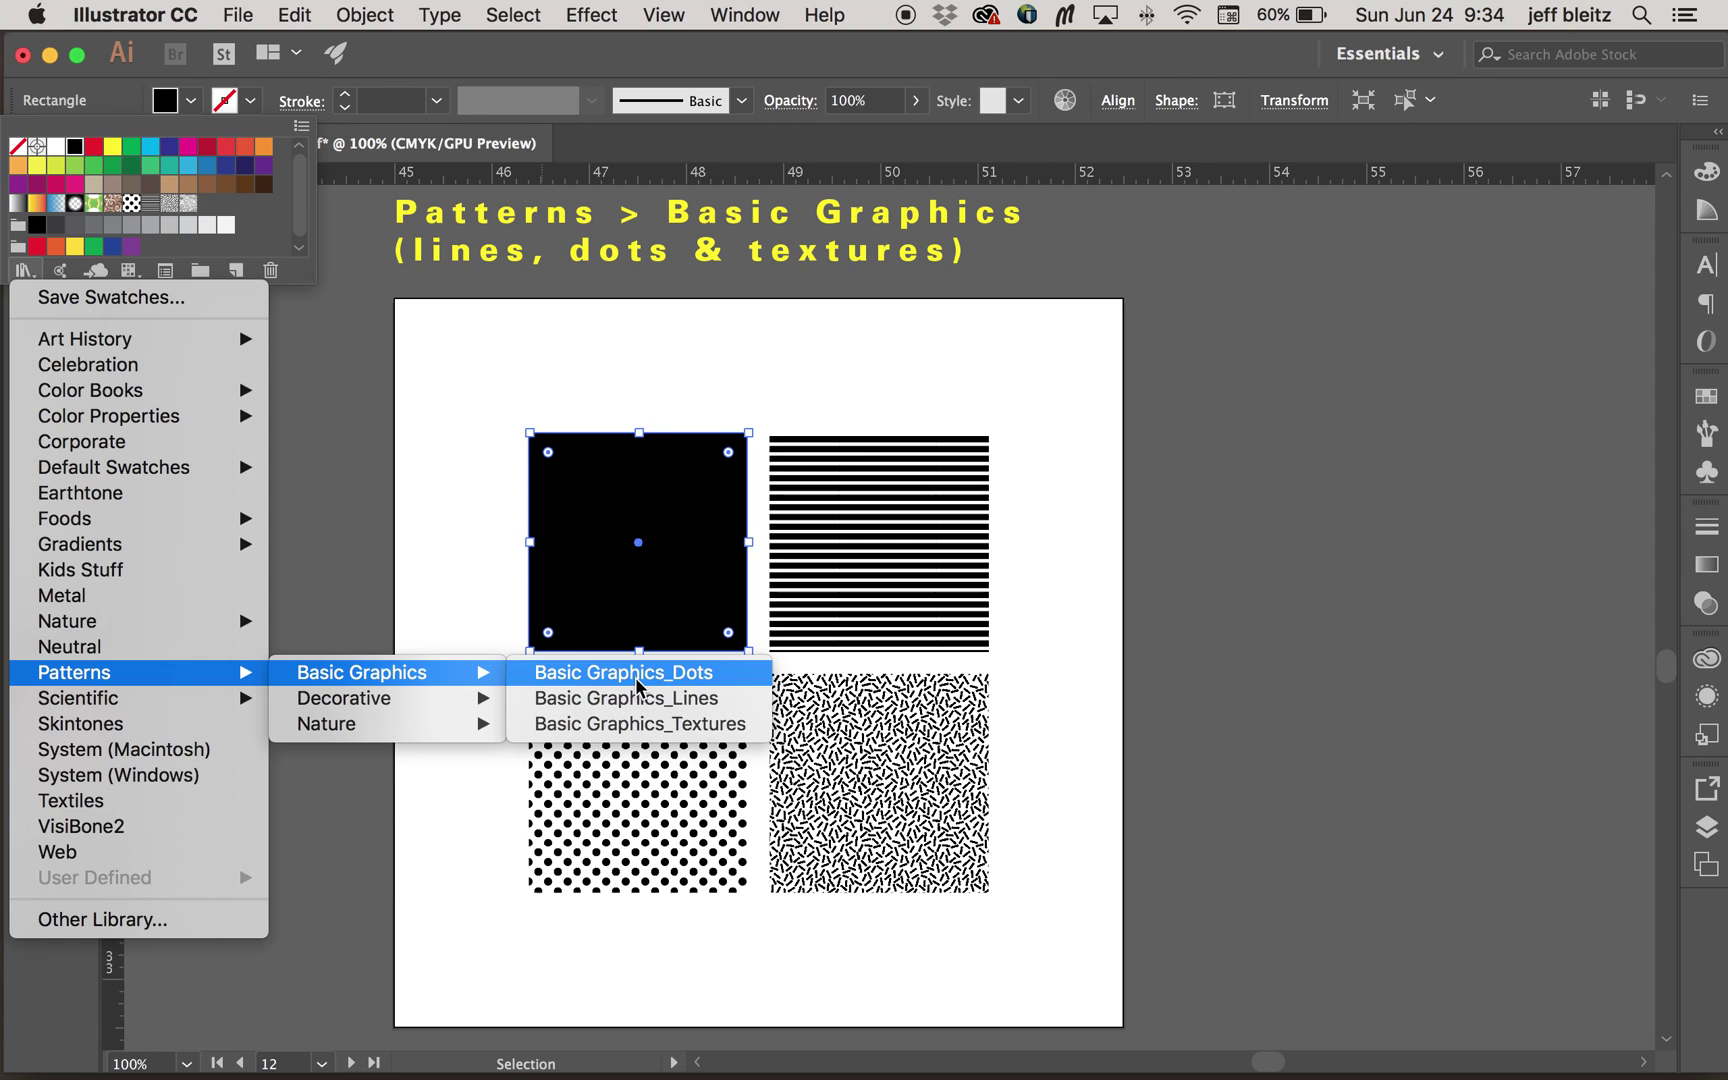
pyautogui.moveTo(410, 710)
pyautogui.click(594, 676)
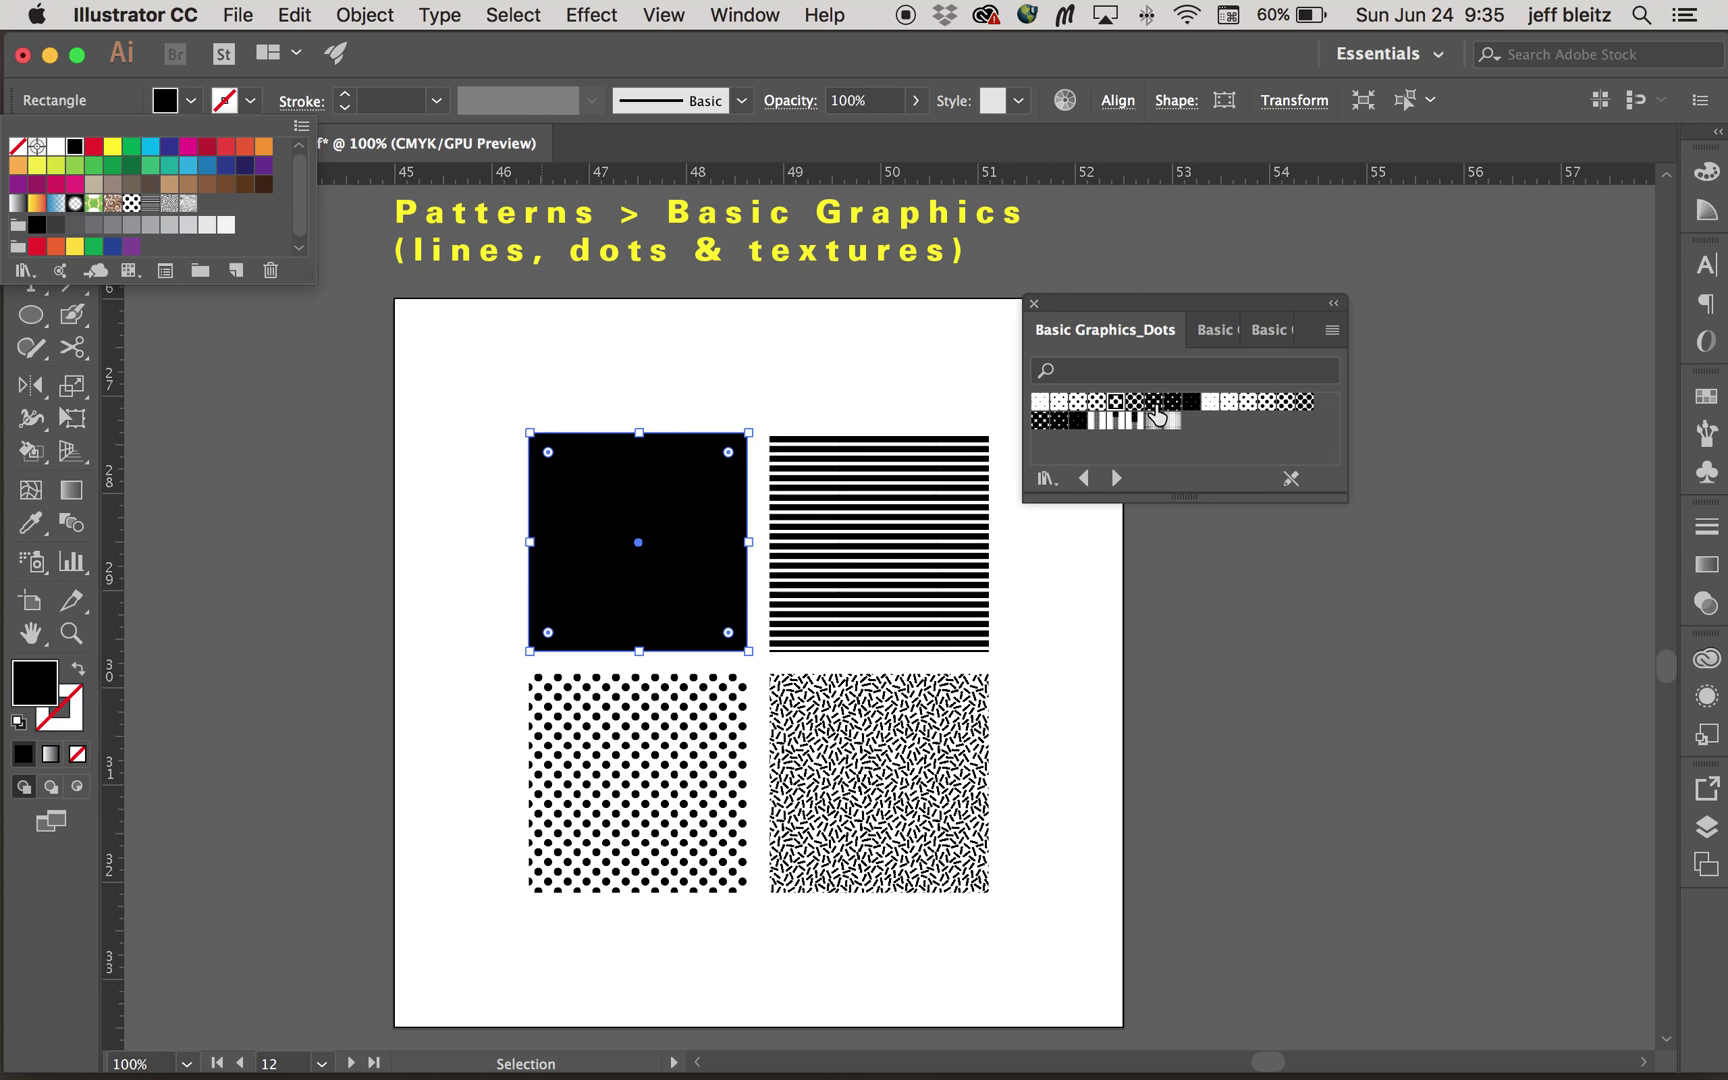
# Display the dot patterns as large thumbnails in an enlarged window, and fill the black square with the seventh pattern of the first row
pyautogui.click(1331, 333)
pyautogui.click(1331, 333)
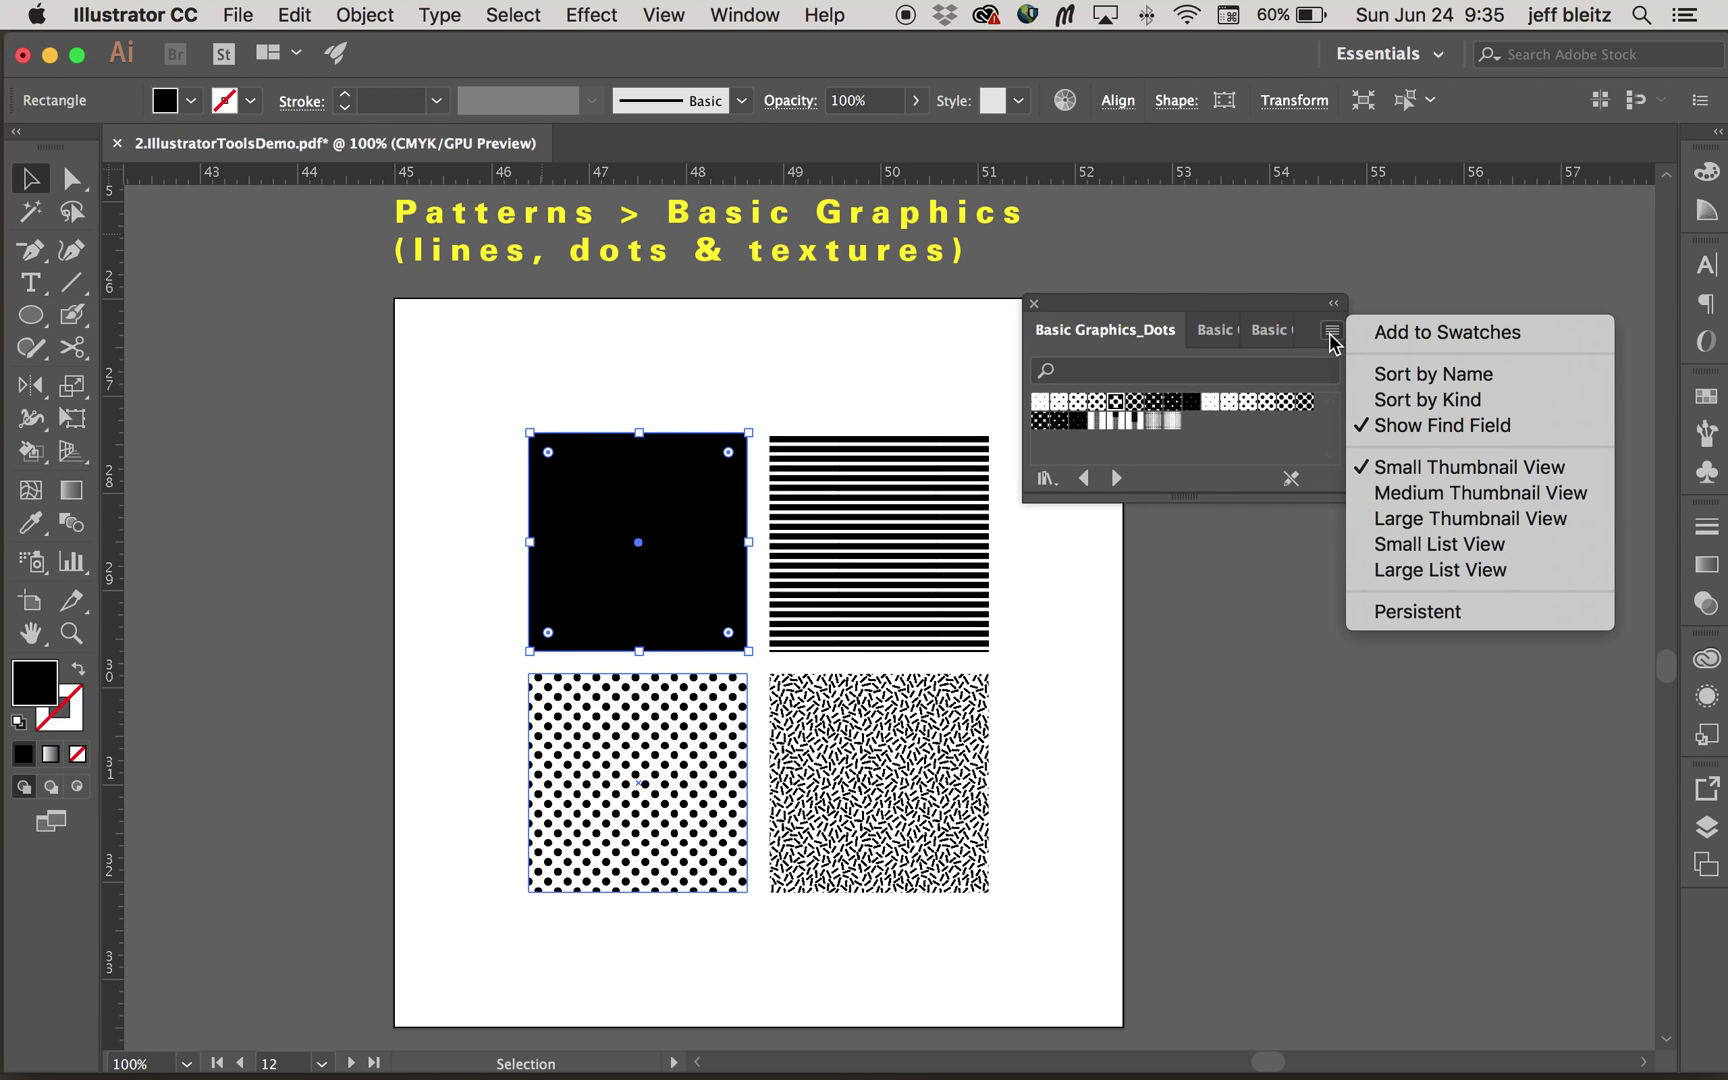
pyautogui.click(1442, 518)
pyautogui.moveTo(1337, 493); pyautogui.dragTo(1411, 625)
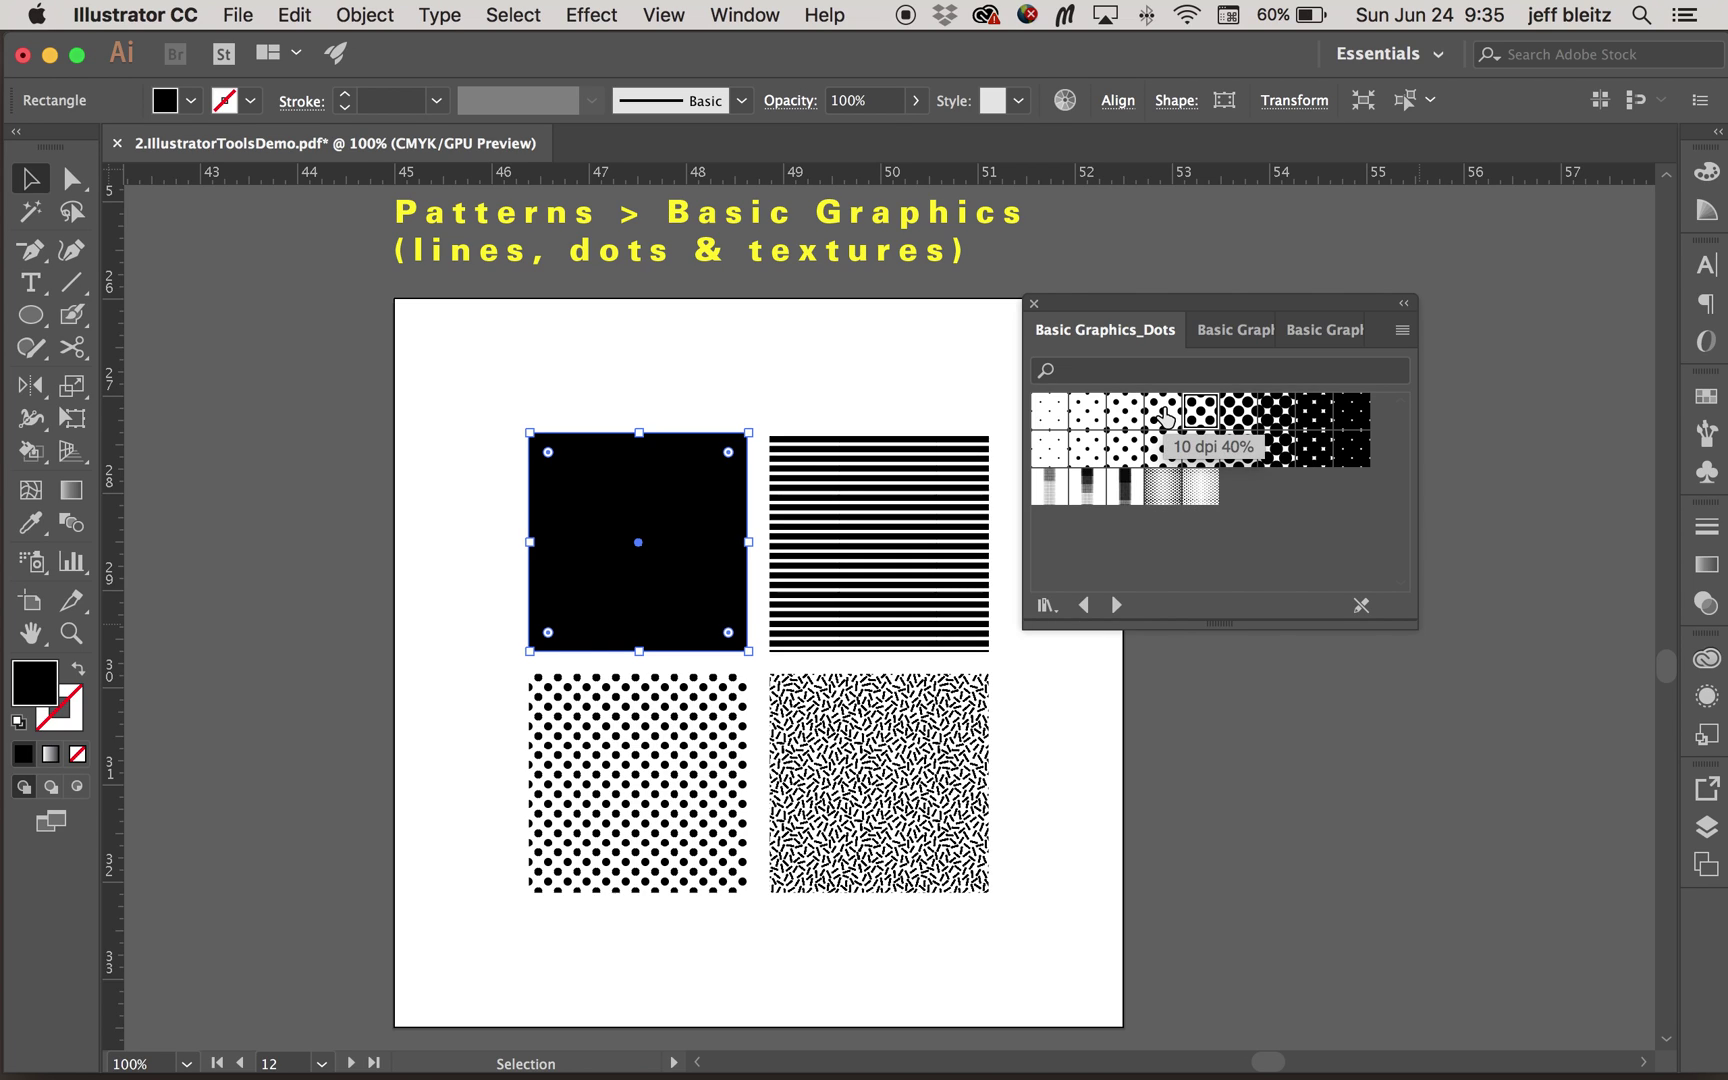
pyautogui.click(1277, 414)
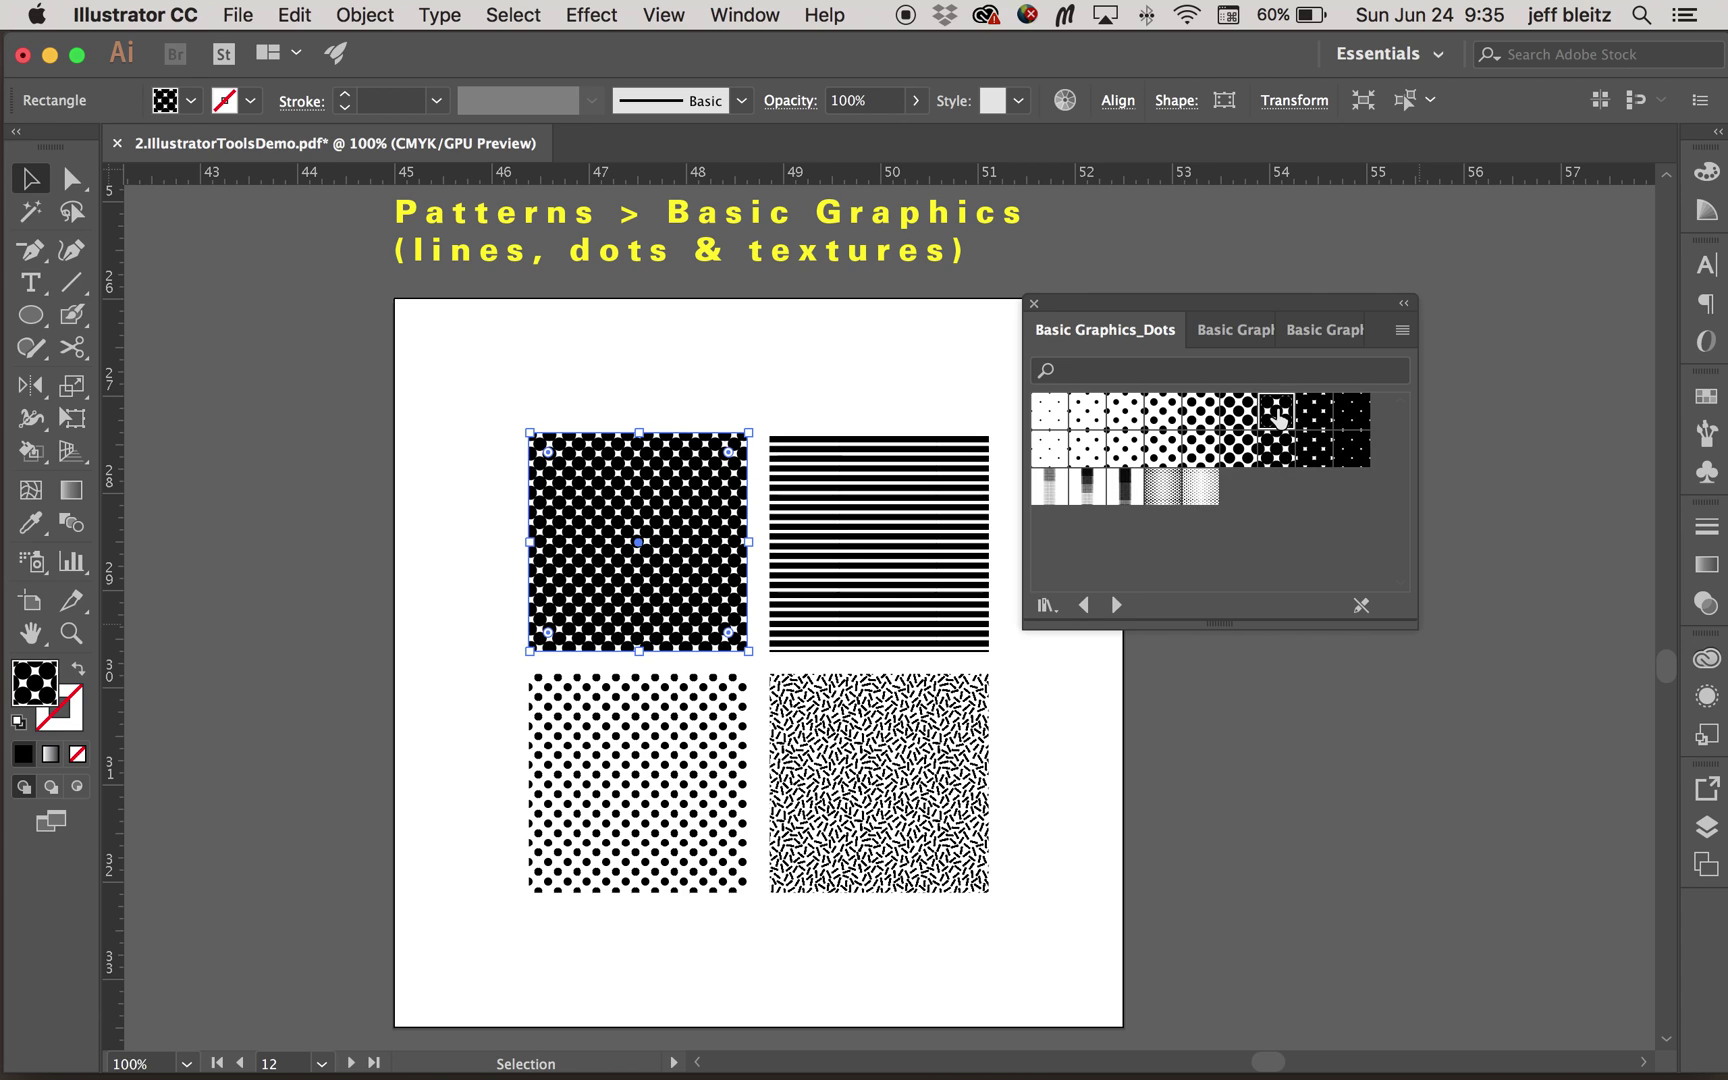
pyautogui.click(742, 391)
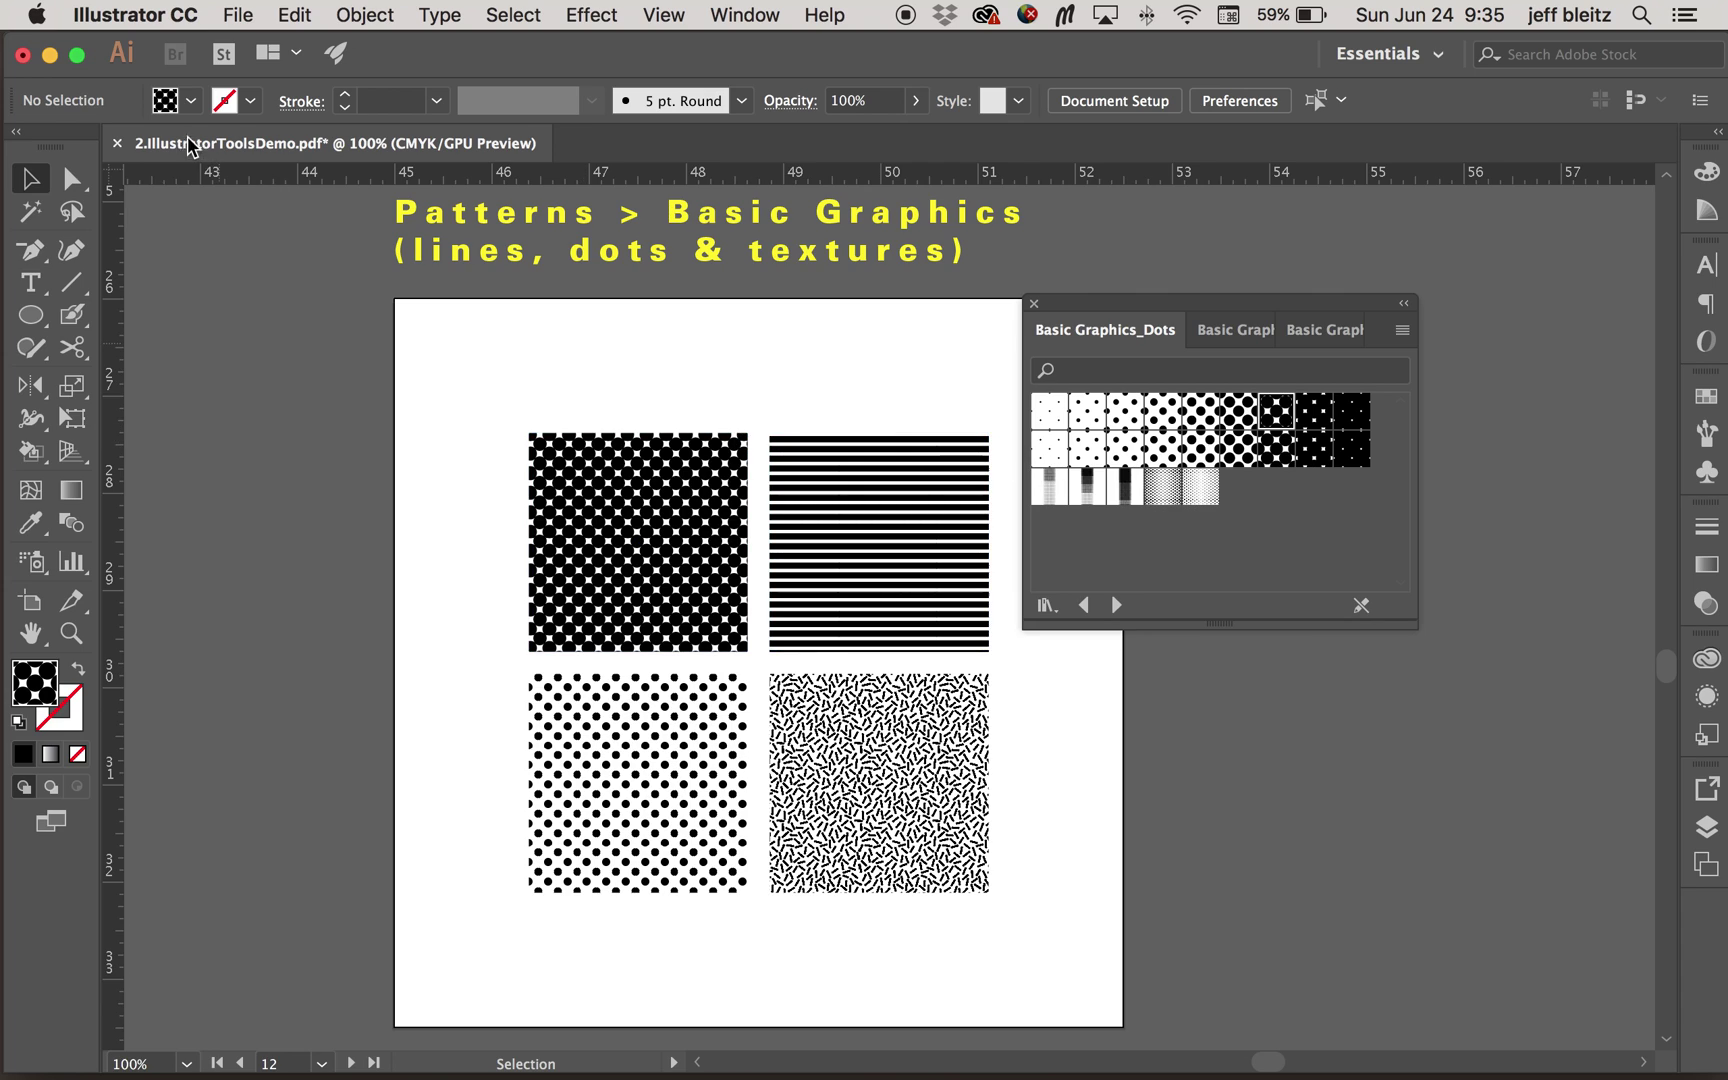
# Open the Basic Graphics_Lines pattern swatch library
pyautogui.click(190, 100)
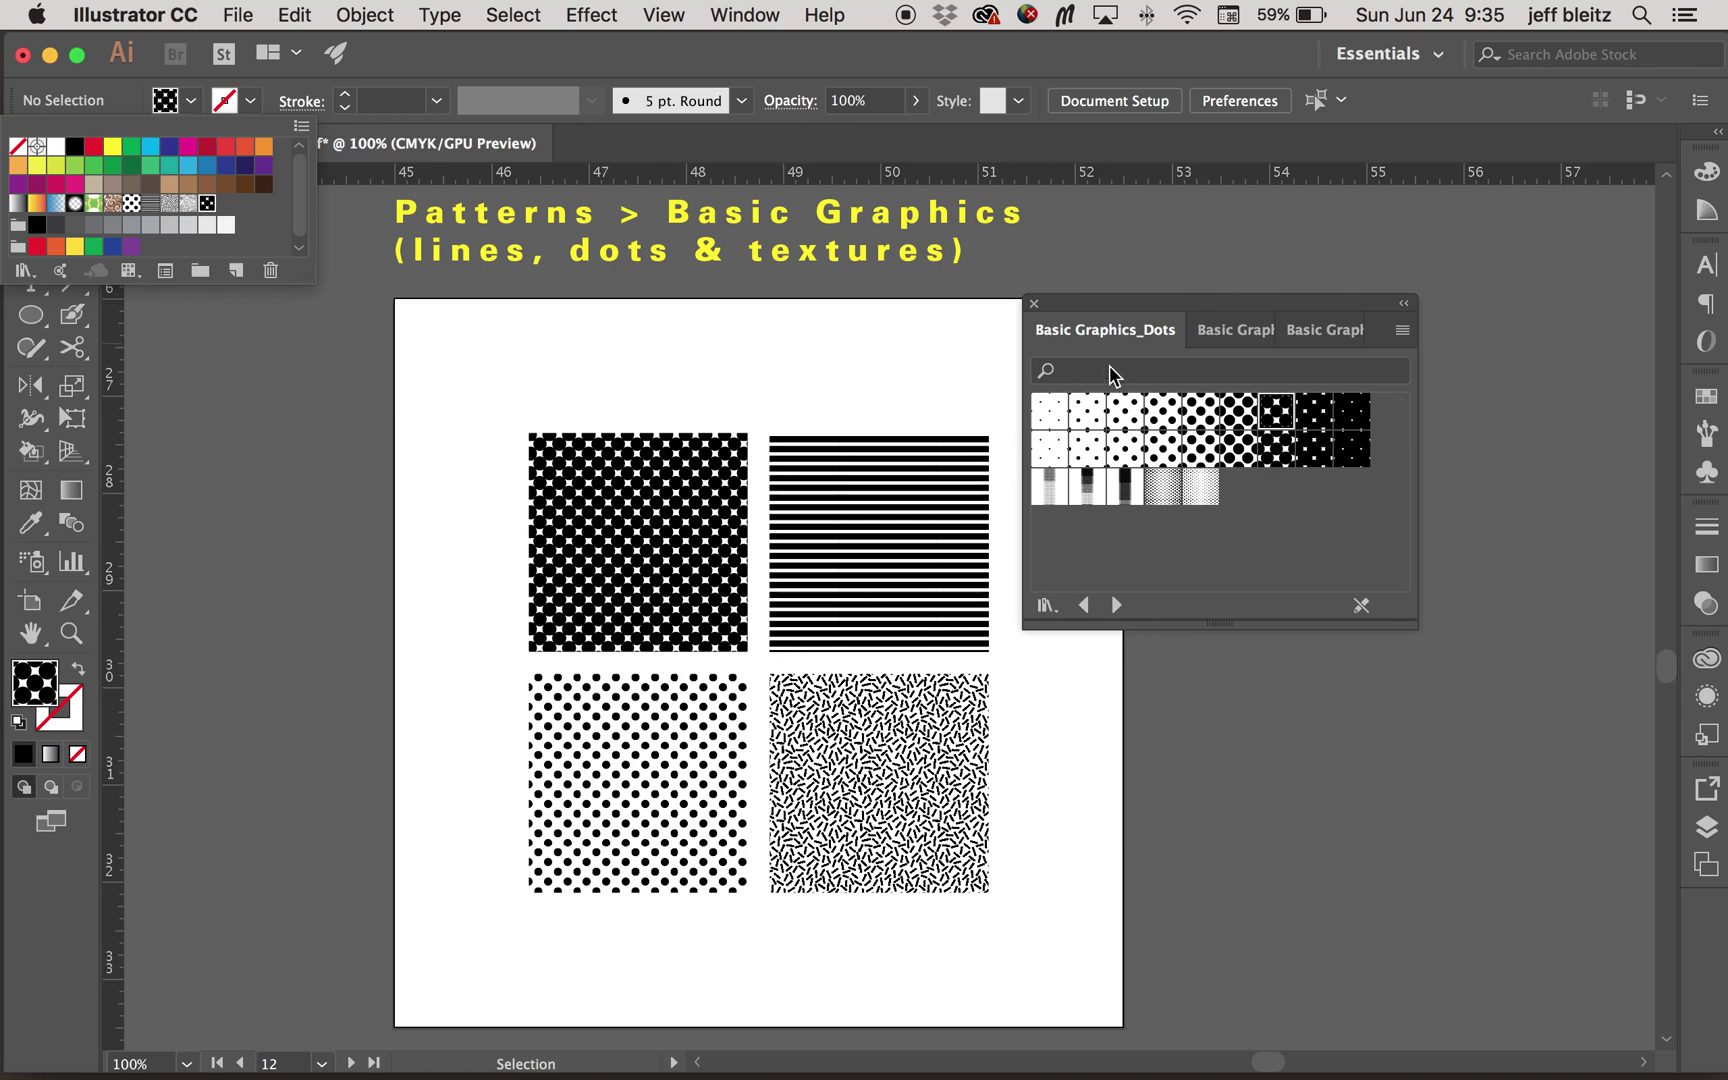
pyautogui.click(22, 270)
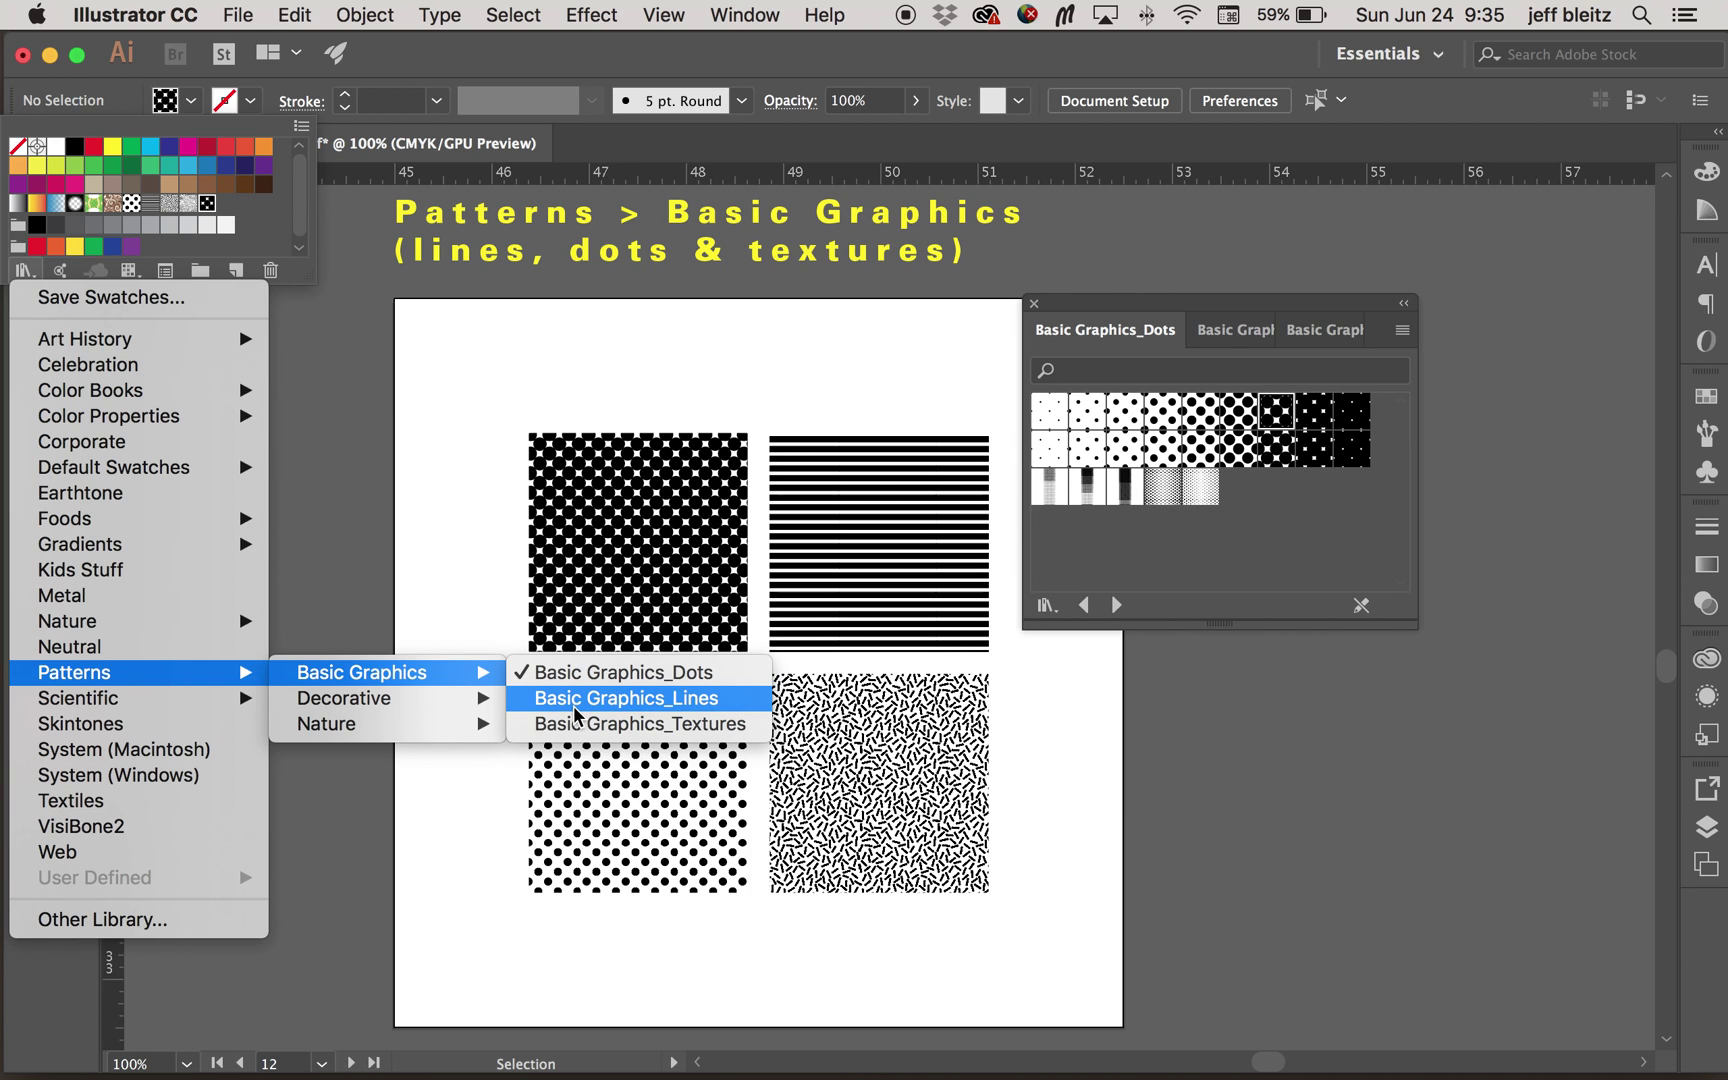
pyautogui.click(581, 700)
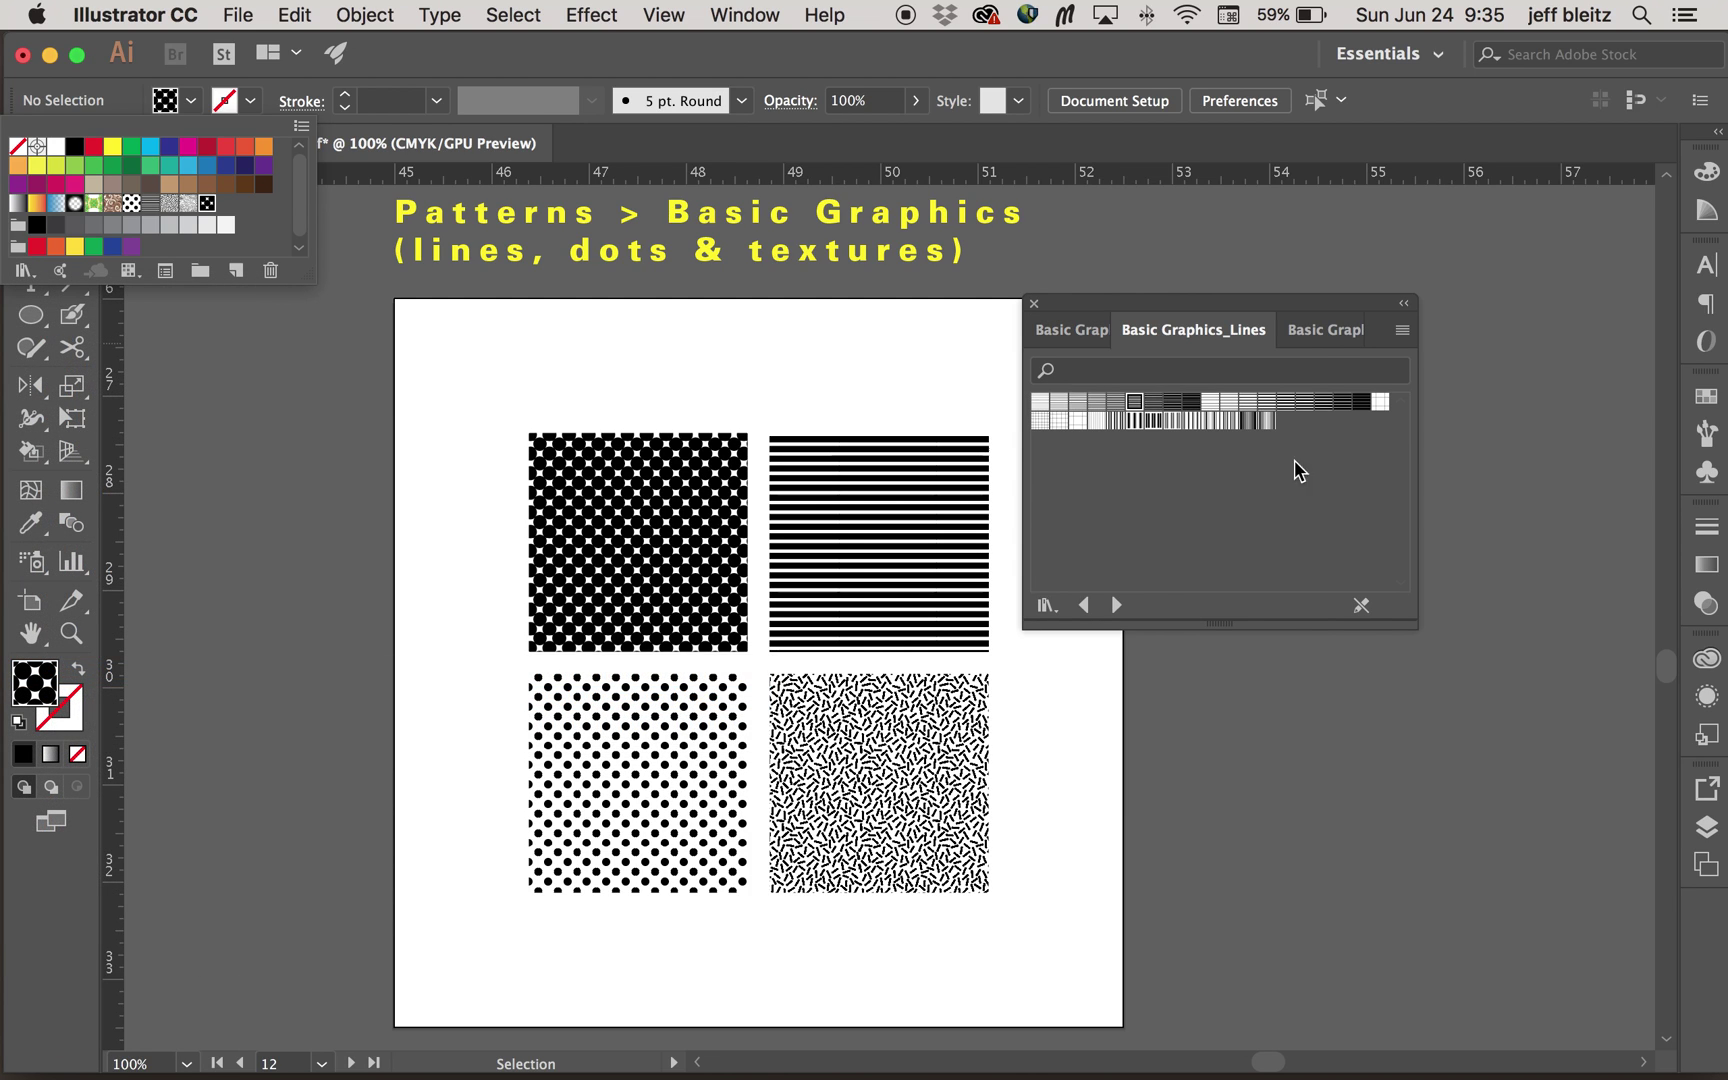
# Switch to the Basic Graphics_Textures library and display its patterns as large thumbnails
pyautogui.click(1323, 331)
pyautogui.click(1323, 331)
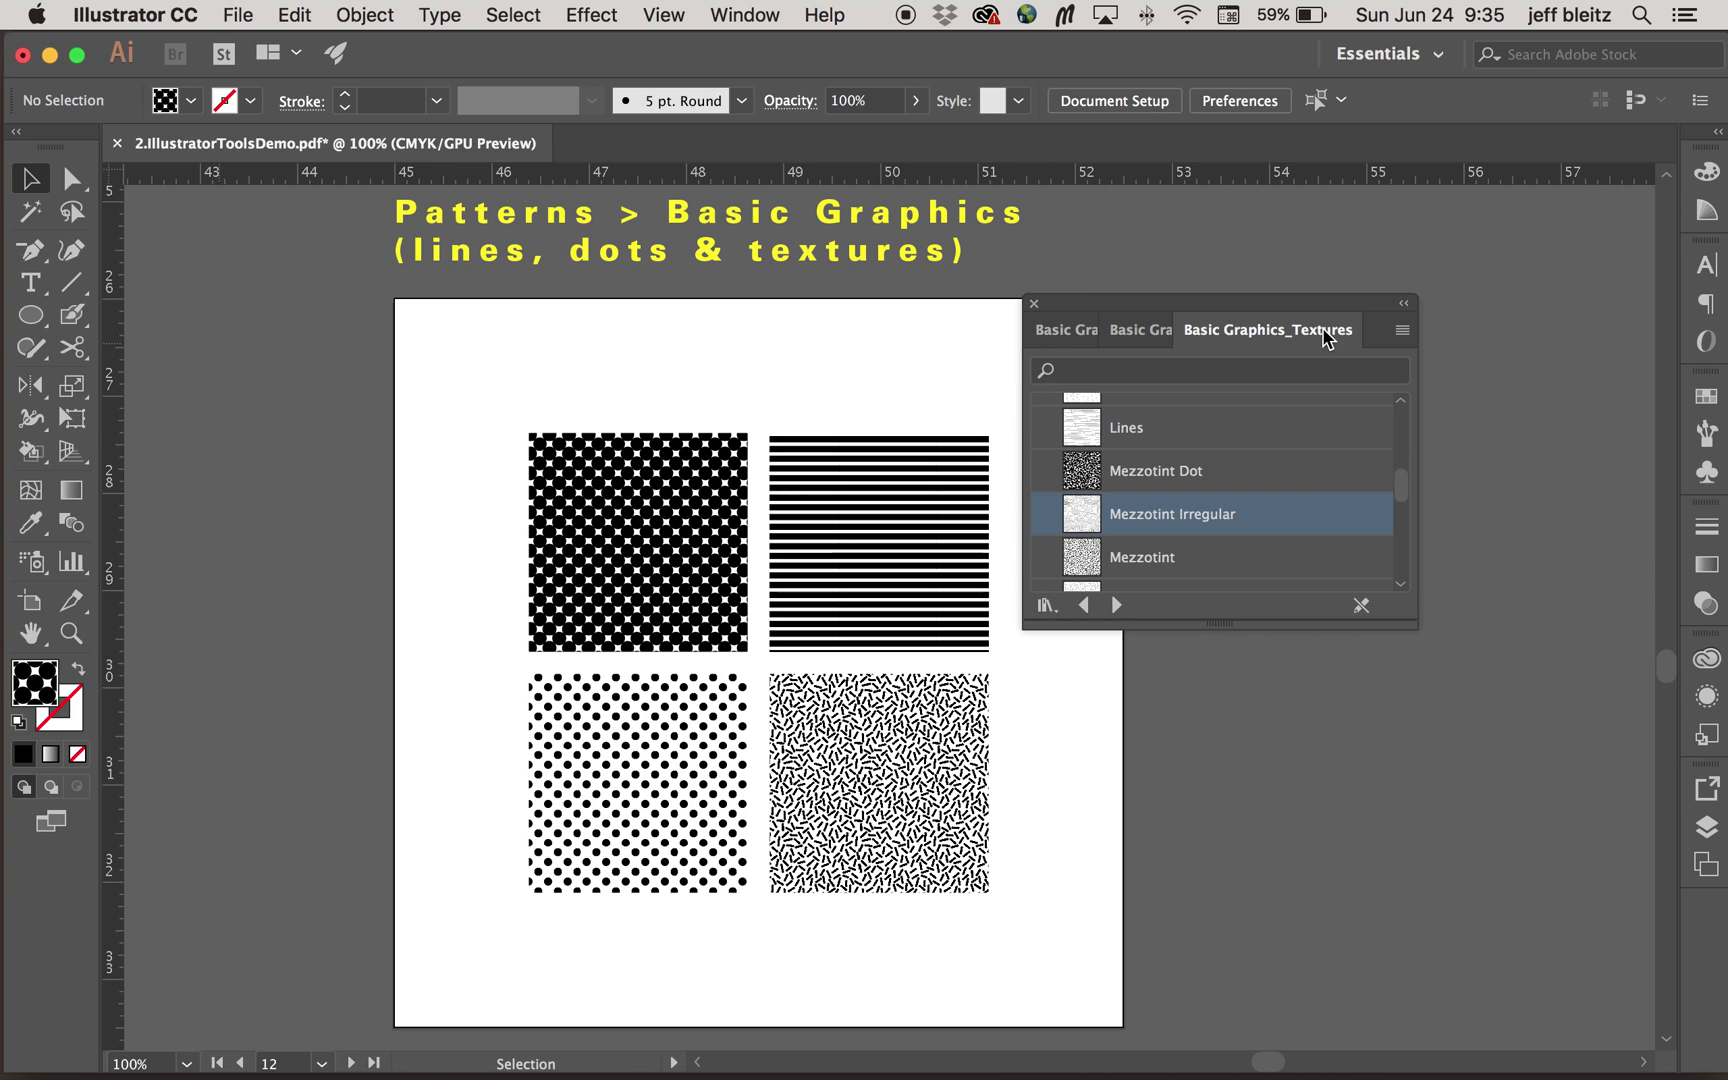
pyautogui.click(1402, 330)
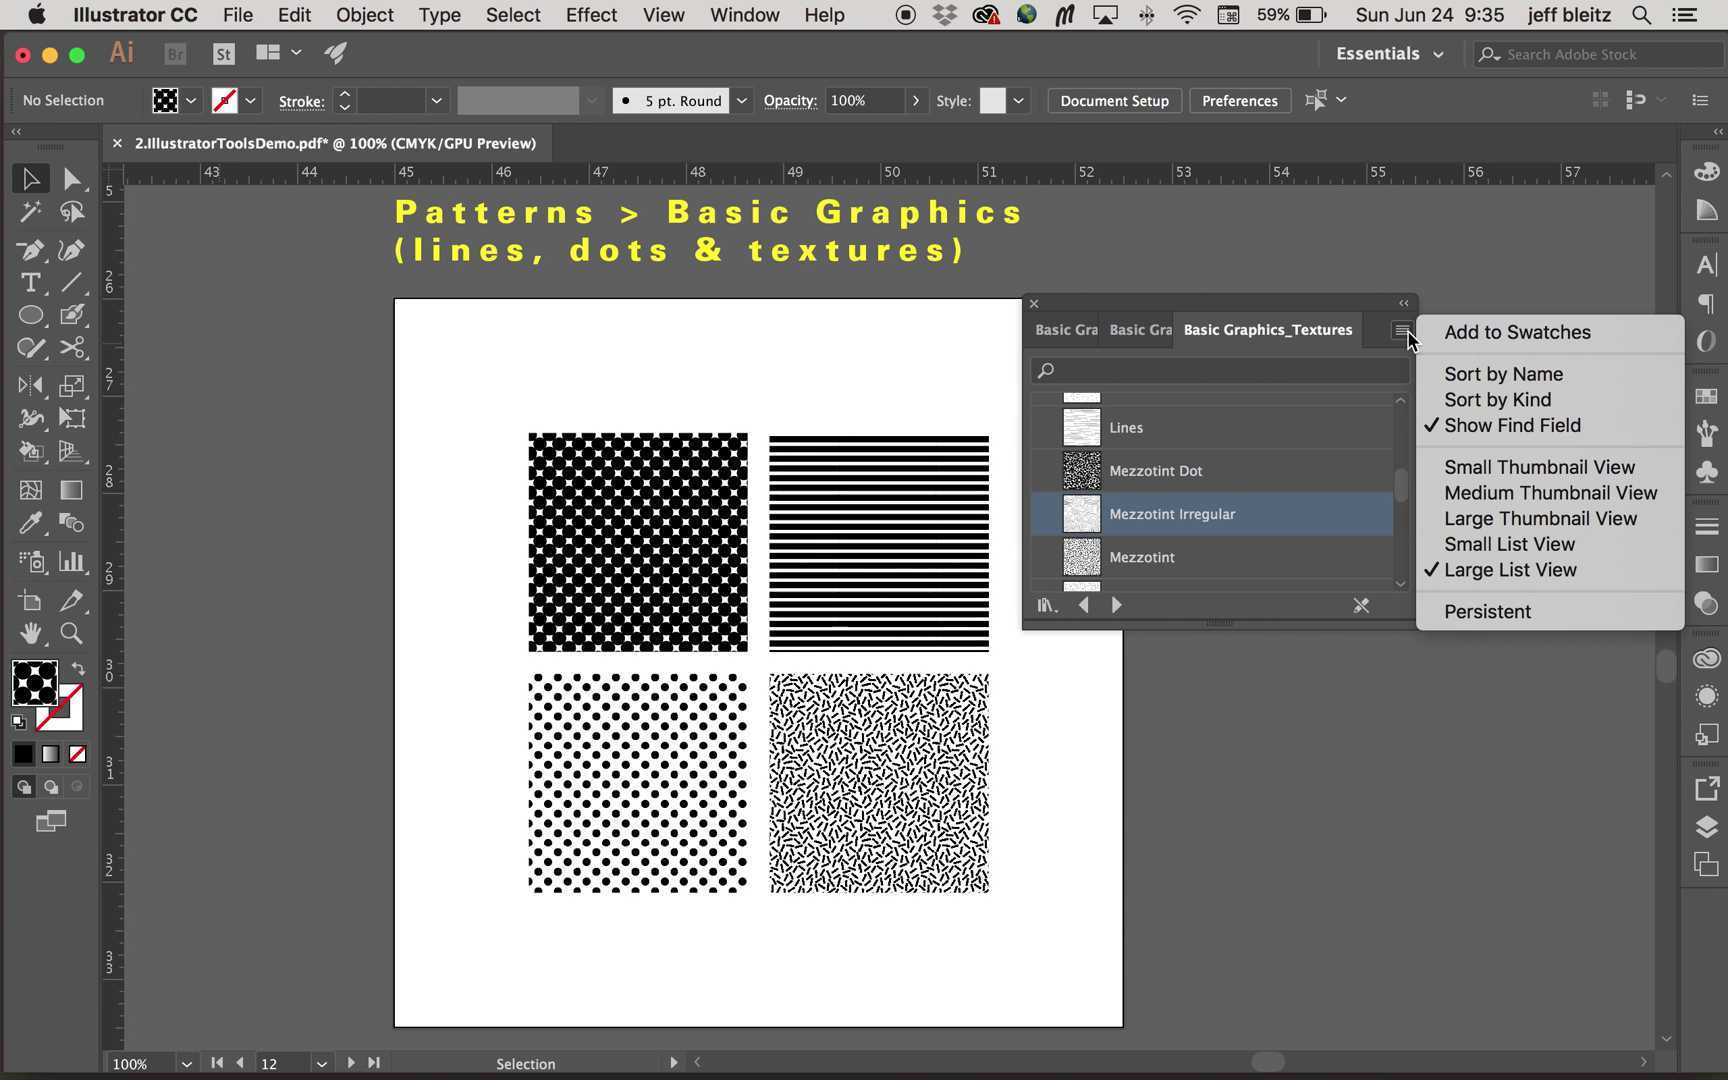
pyautogui.click(1503, 518)
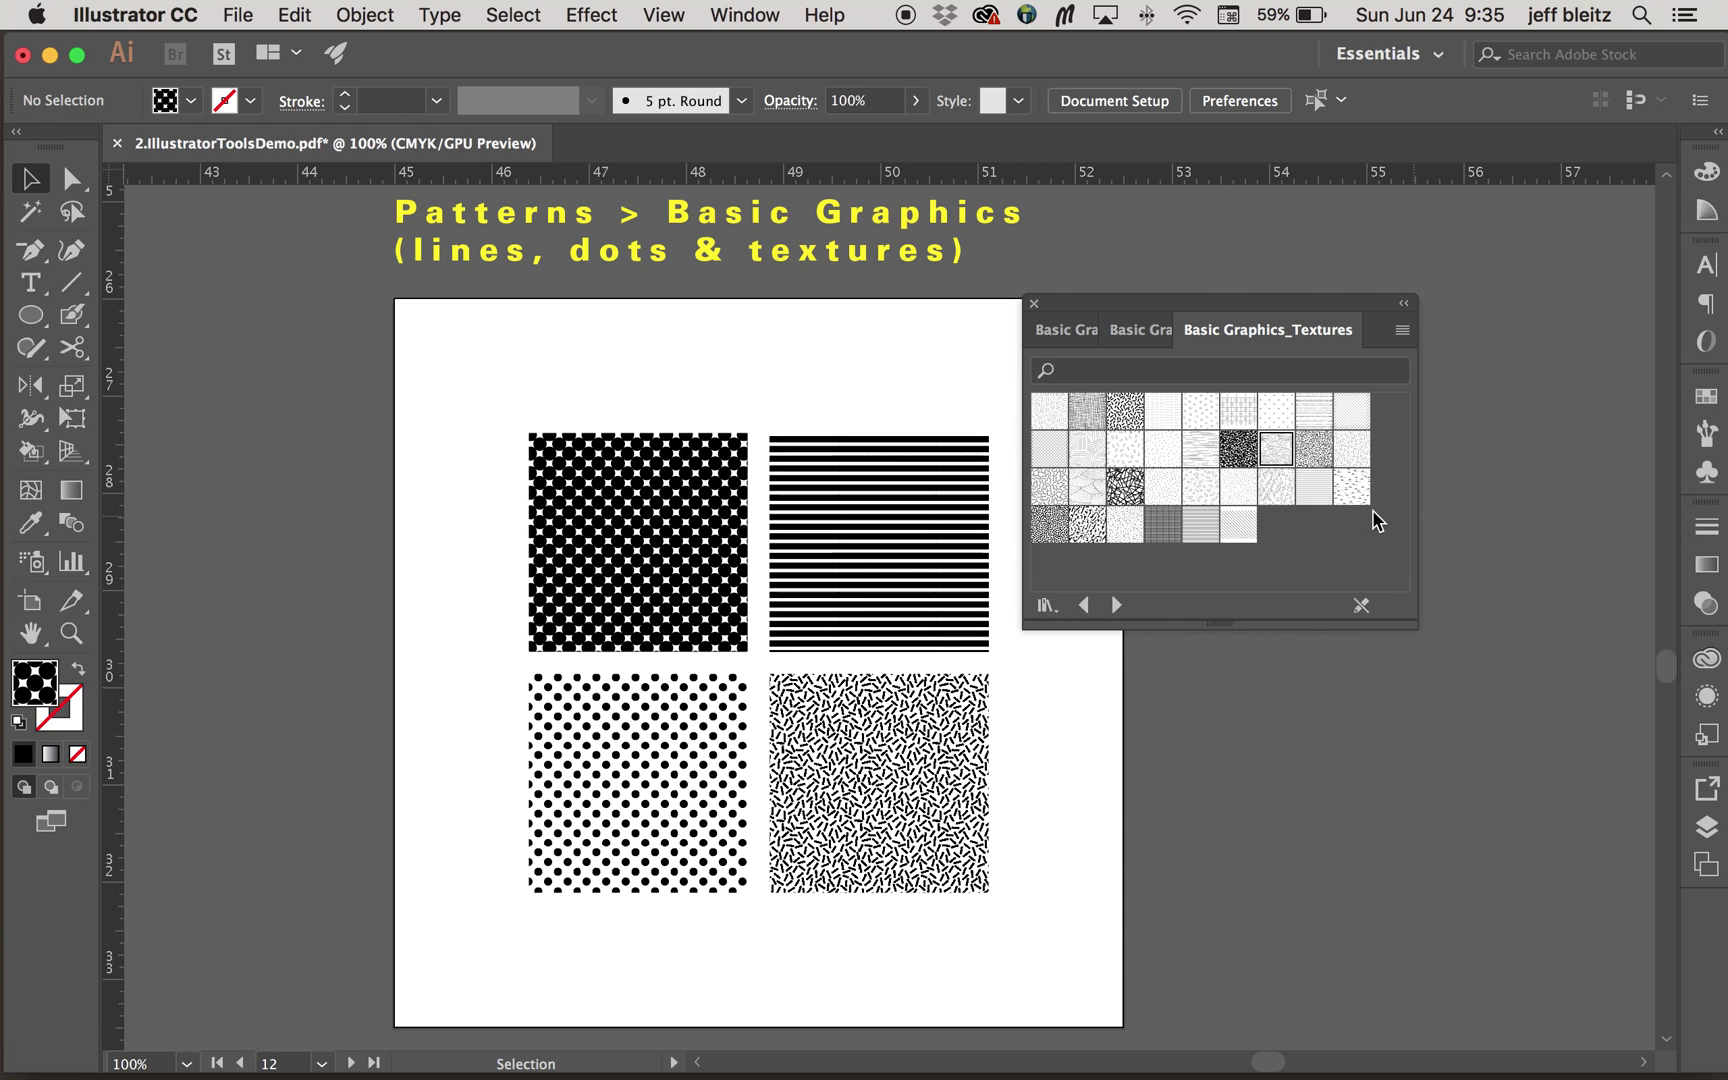
# Check the fill of the texture-patterned square, deselect it, and close the pattern library window
pyautogui.moveTo(1133, 490); pyautogui.dragTo(872, 806)
pyautogui.click(883, 810)
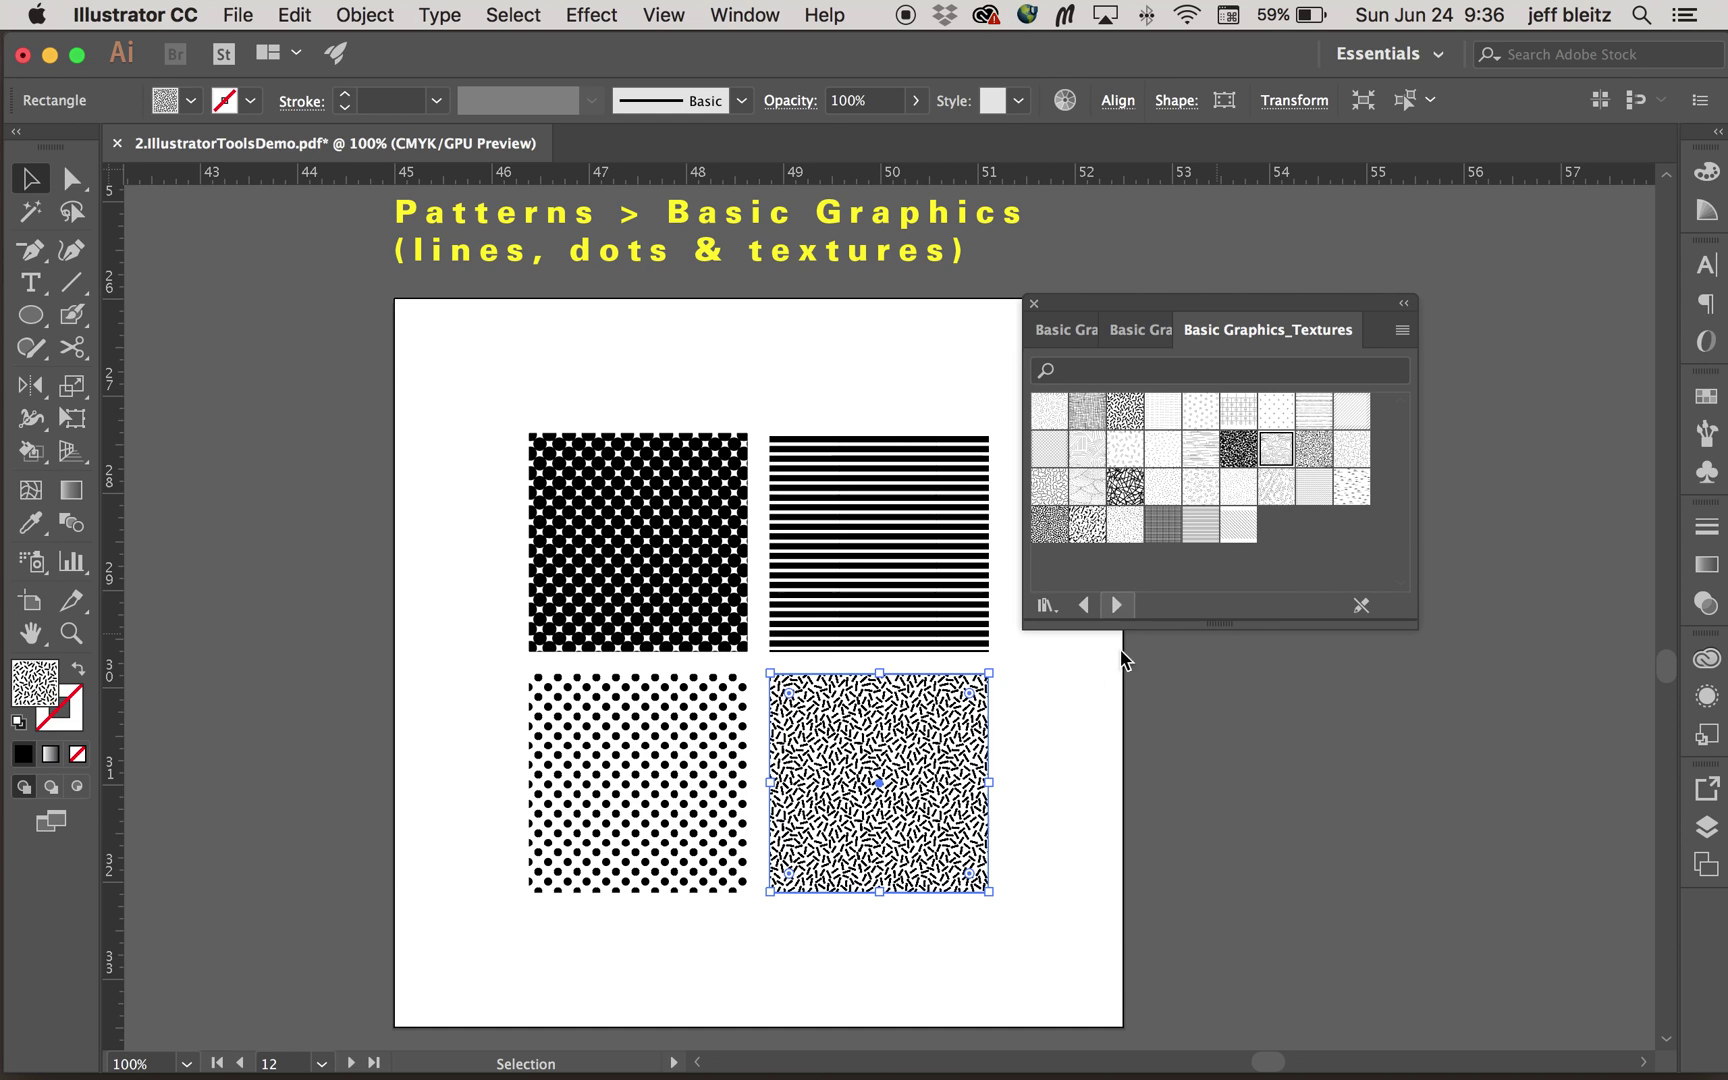
pyautogui.click(1089, 752)
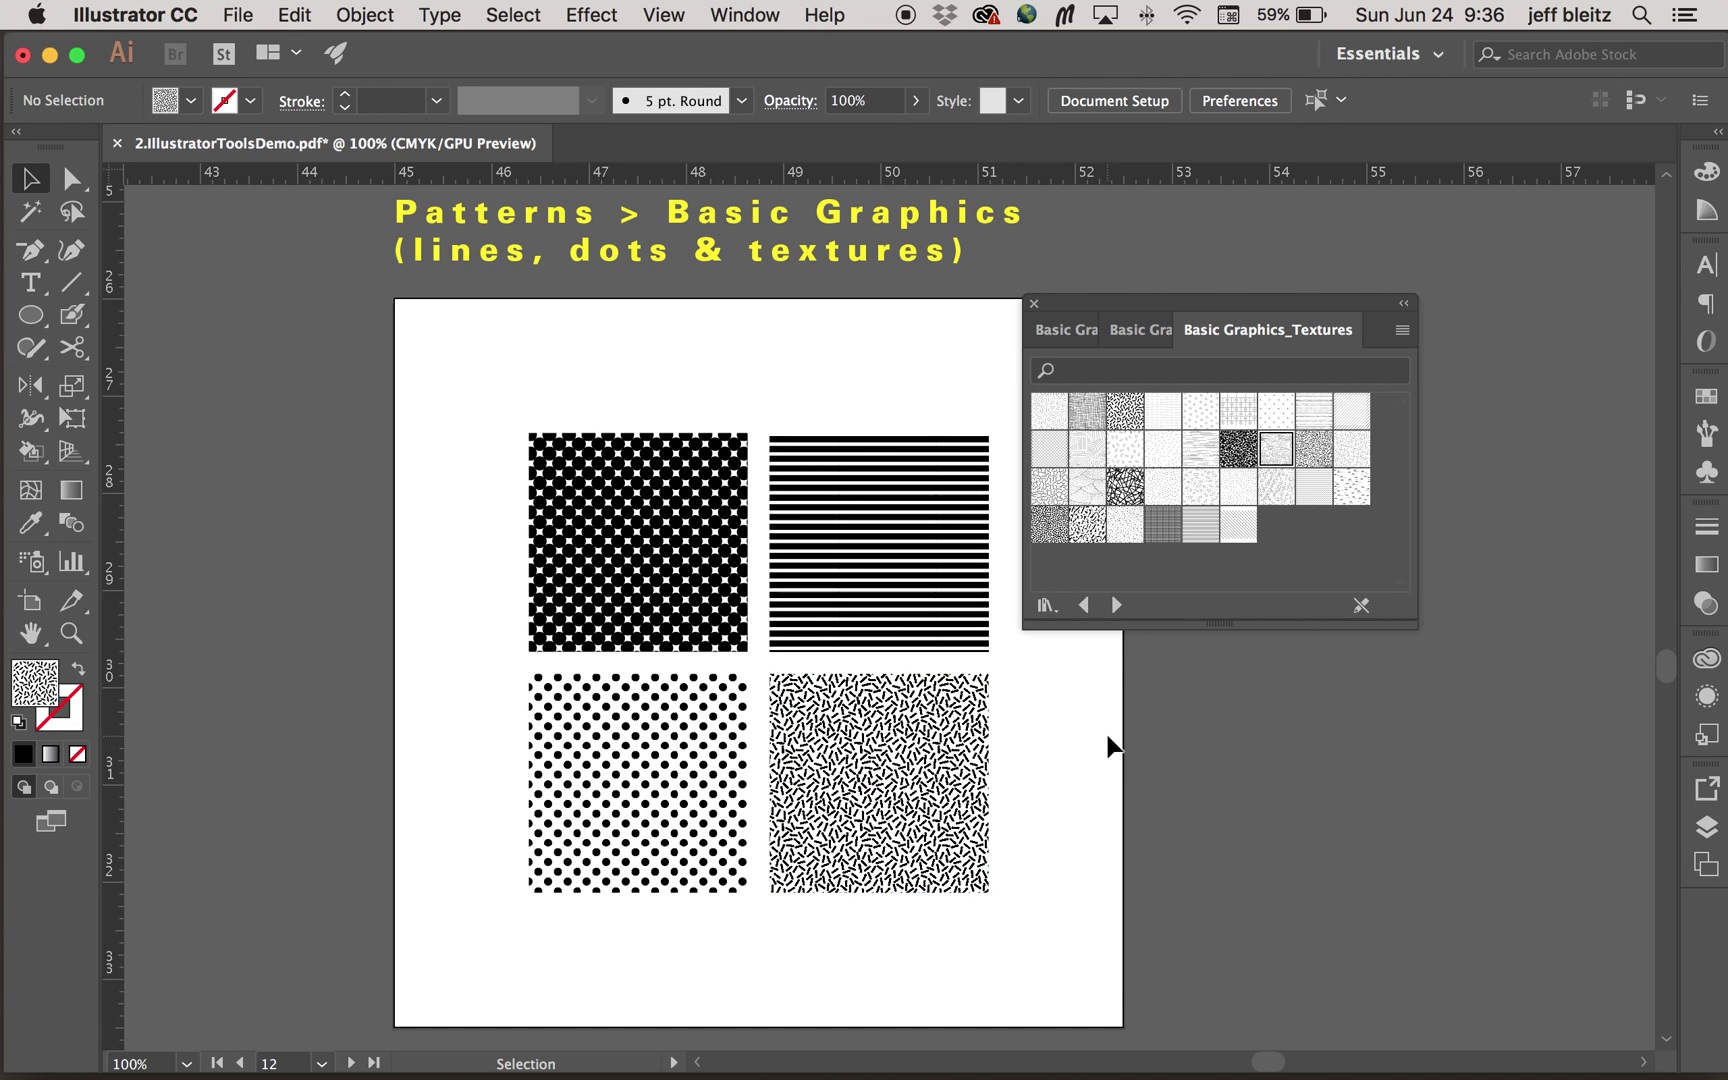
pyautogui.click(1035, 305)
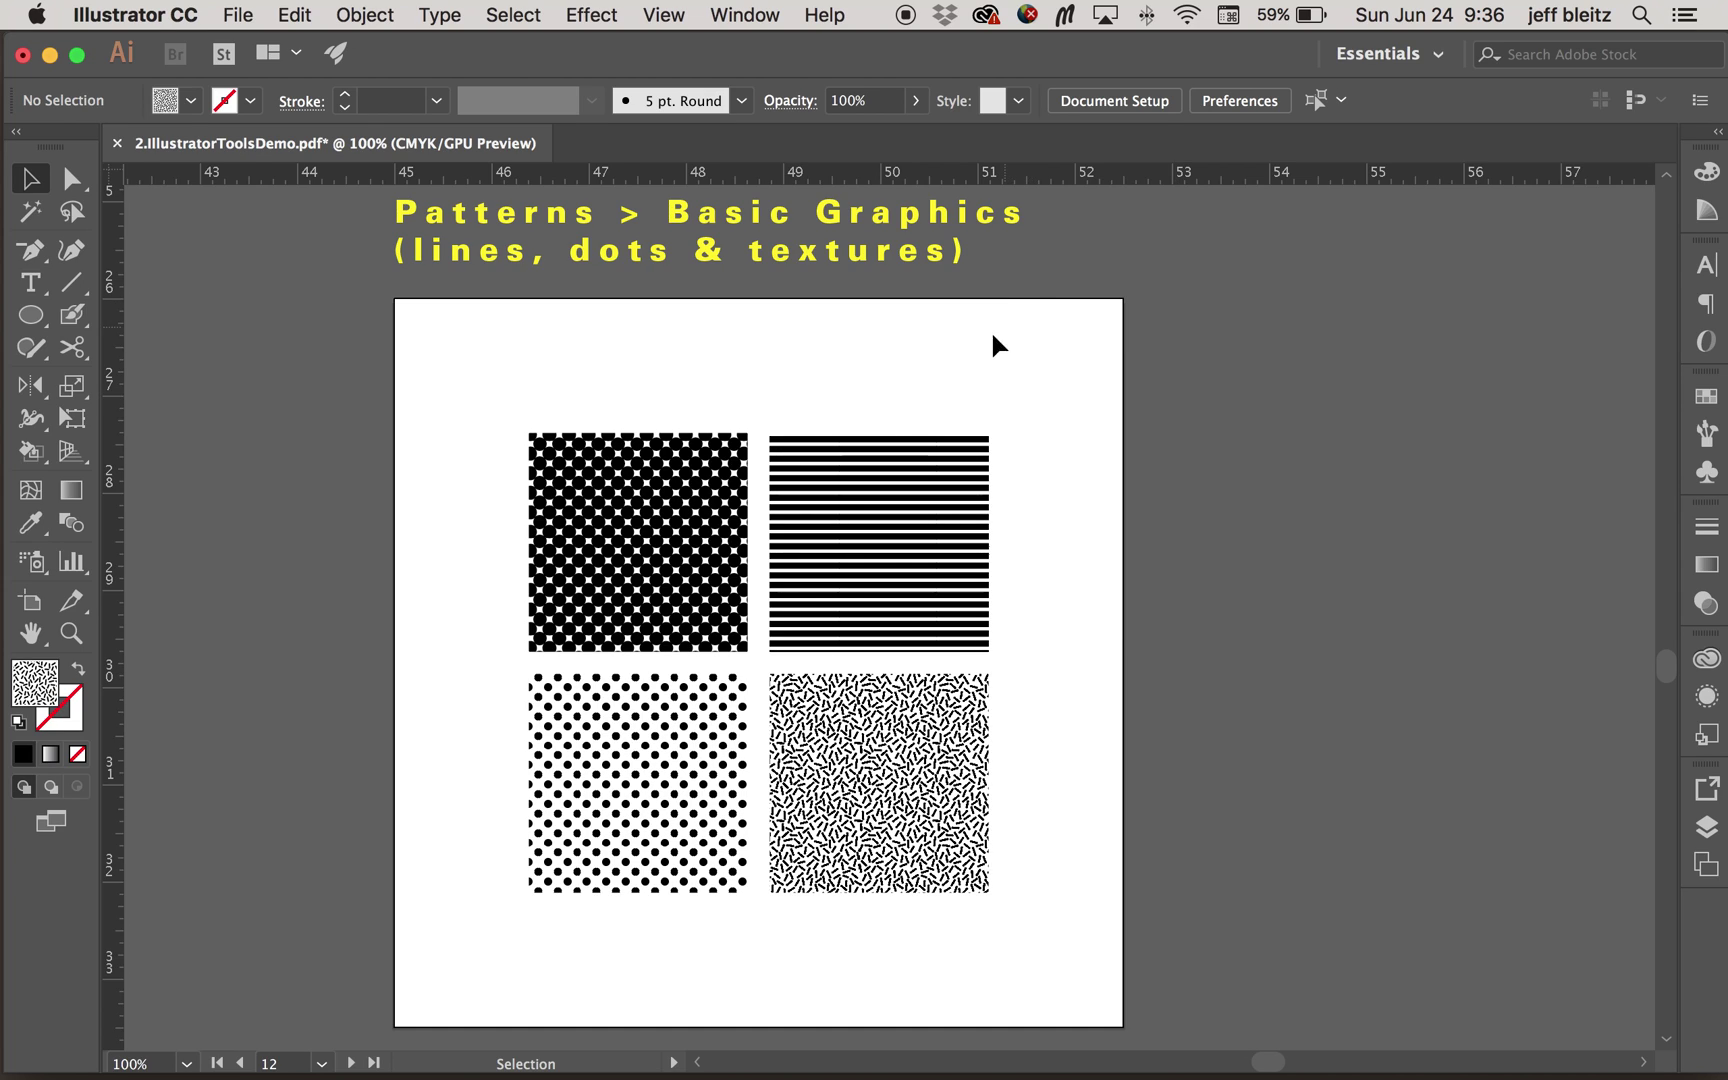
# Try rotating the striped square slightly counterclockwise by hand, and undo the rotation
pyautogui.click(885, 567)
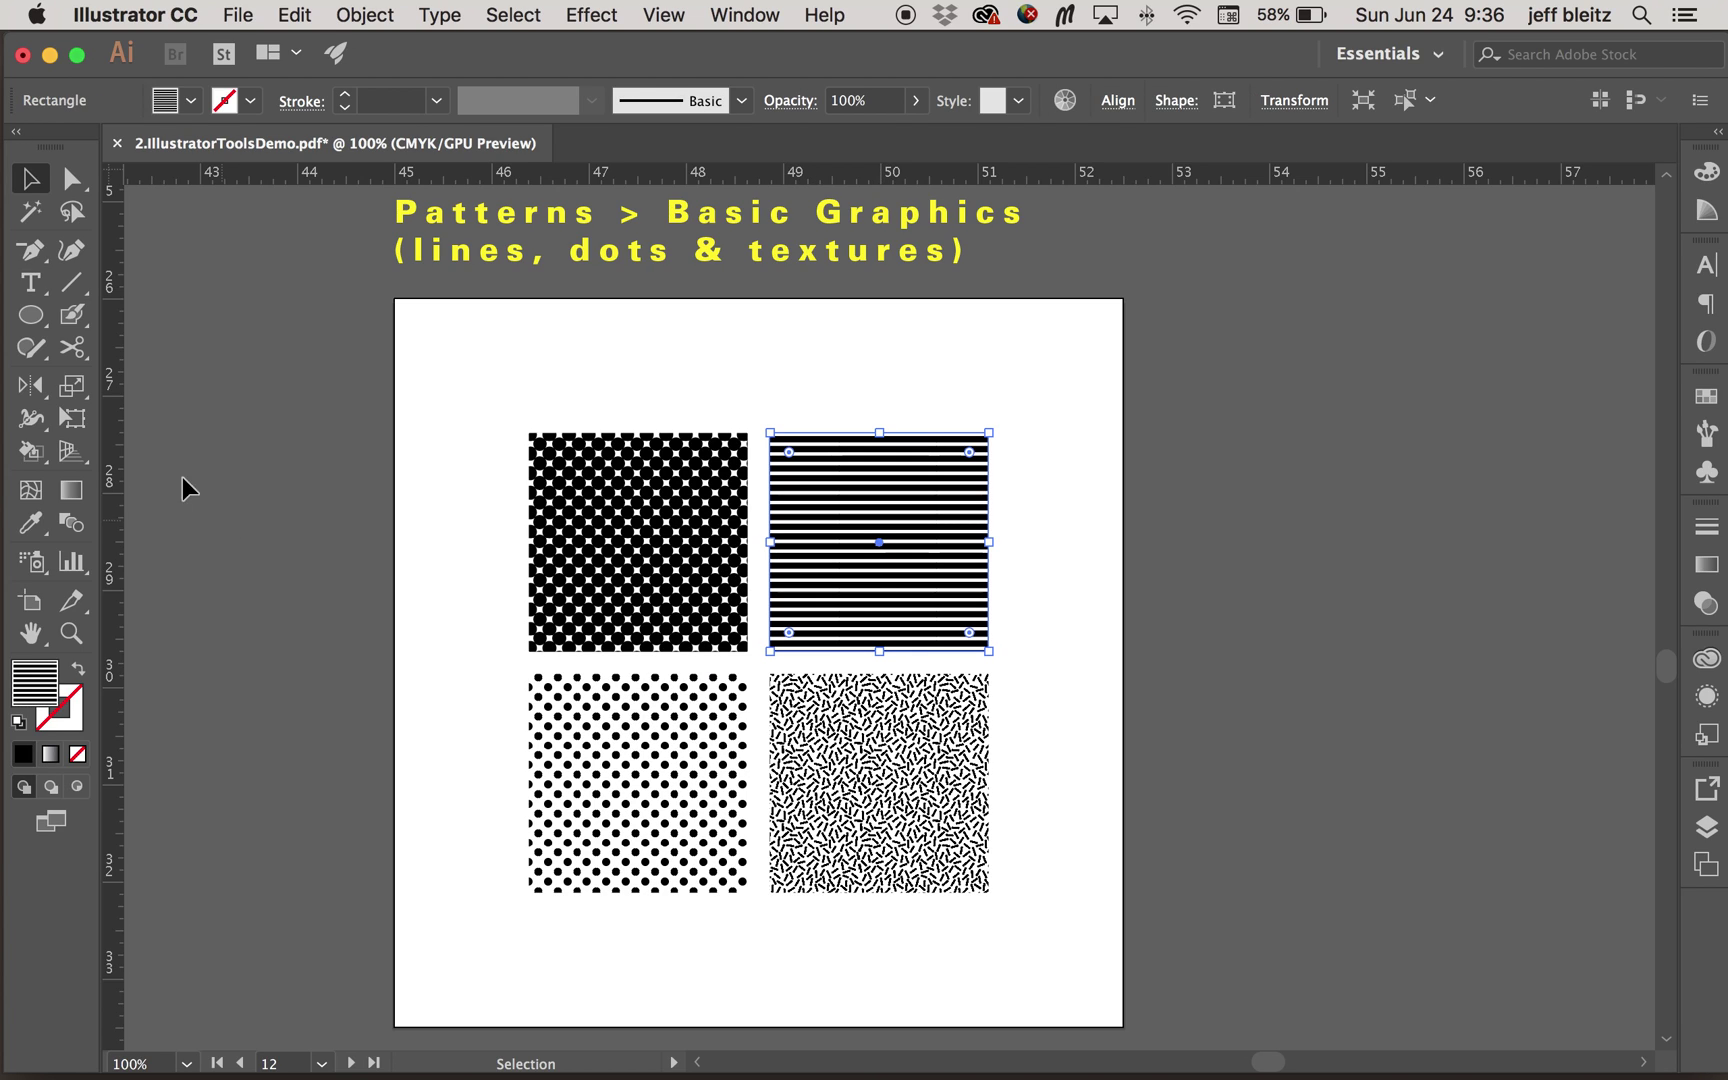
pyautogui.click(72, 388)
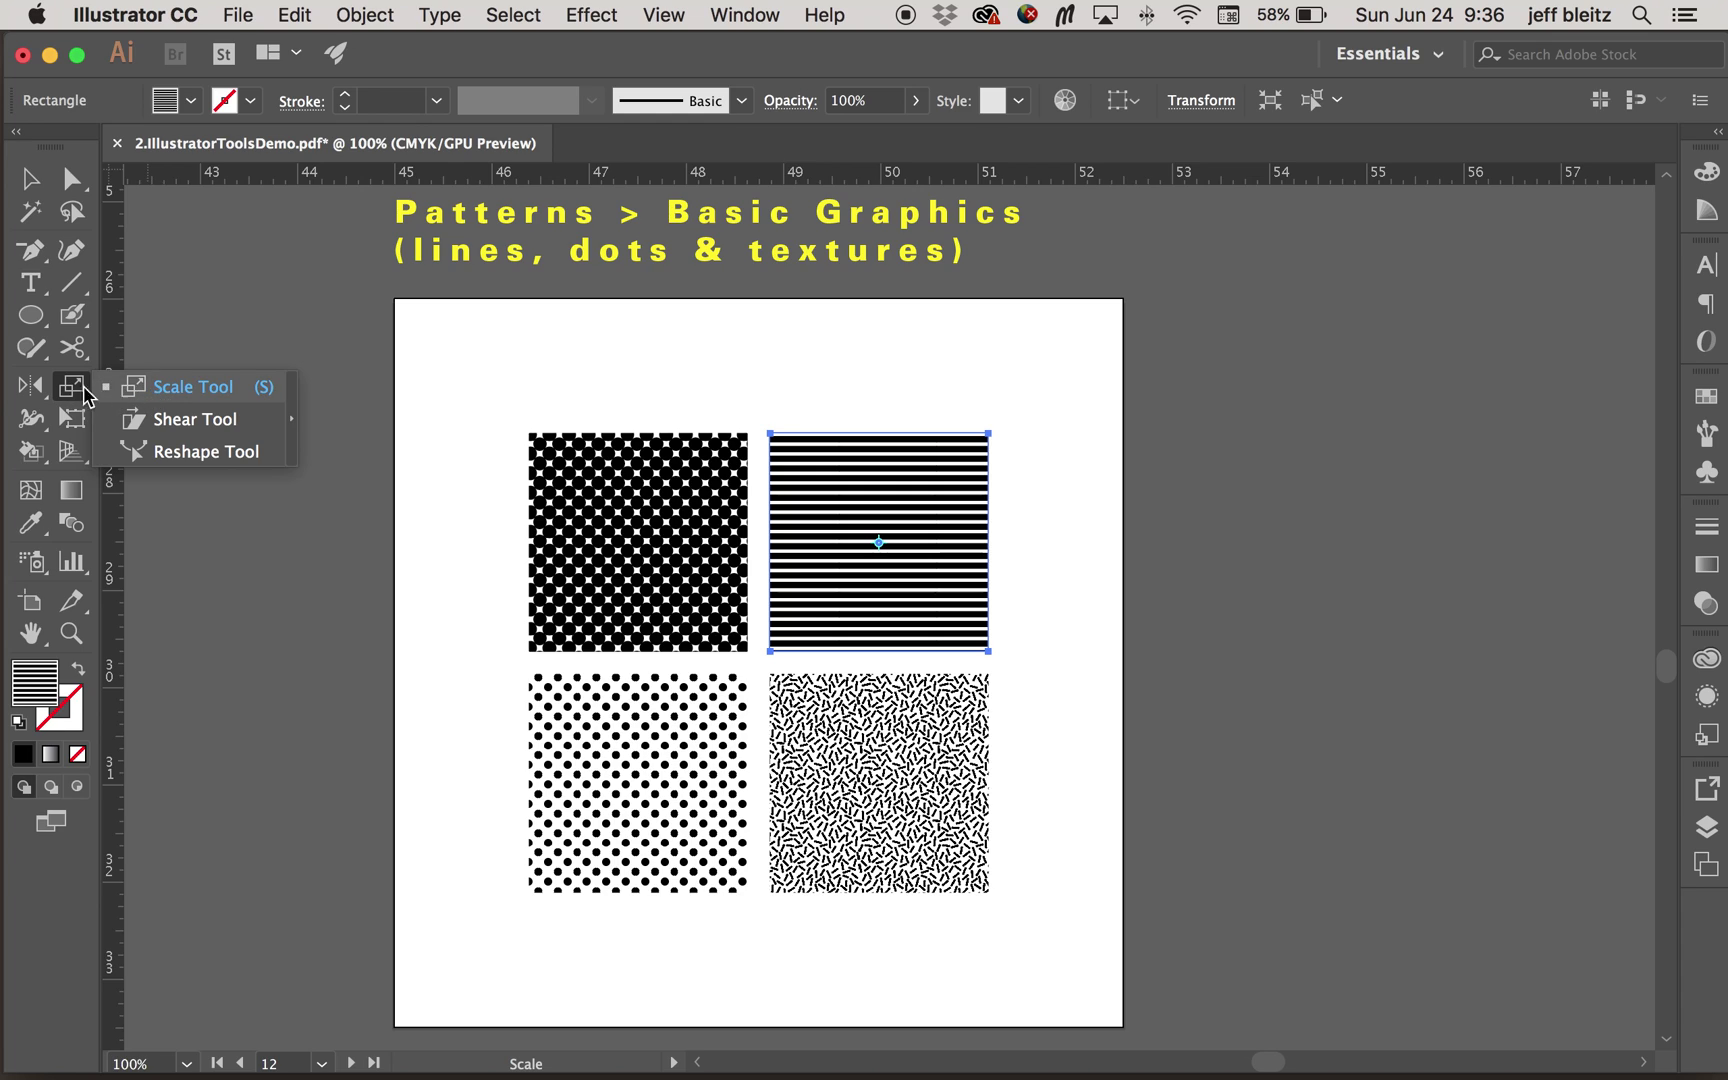
pyautogui.click(31, 386)
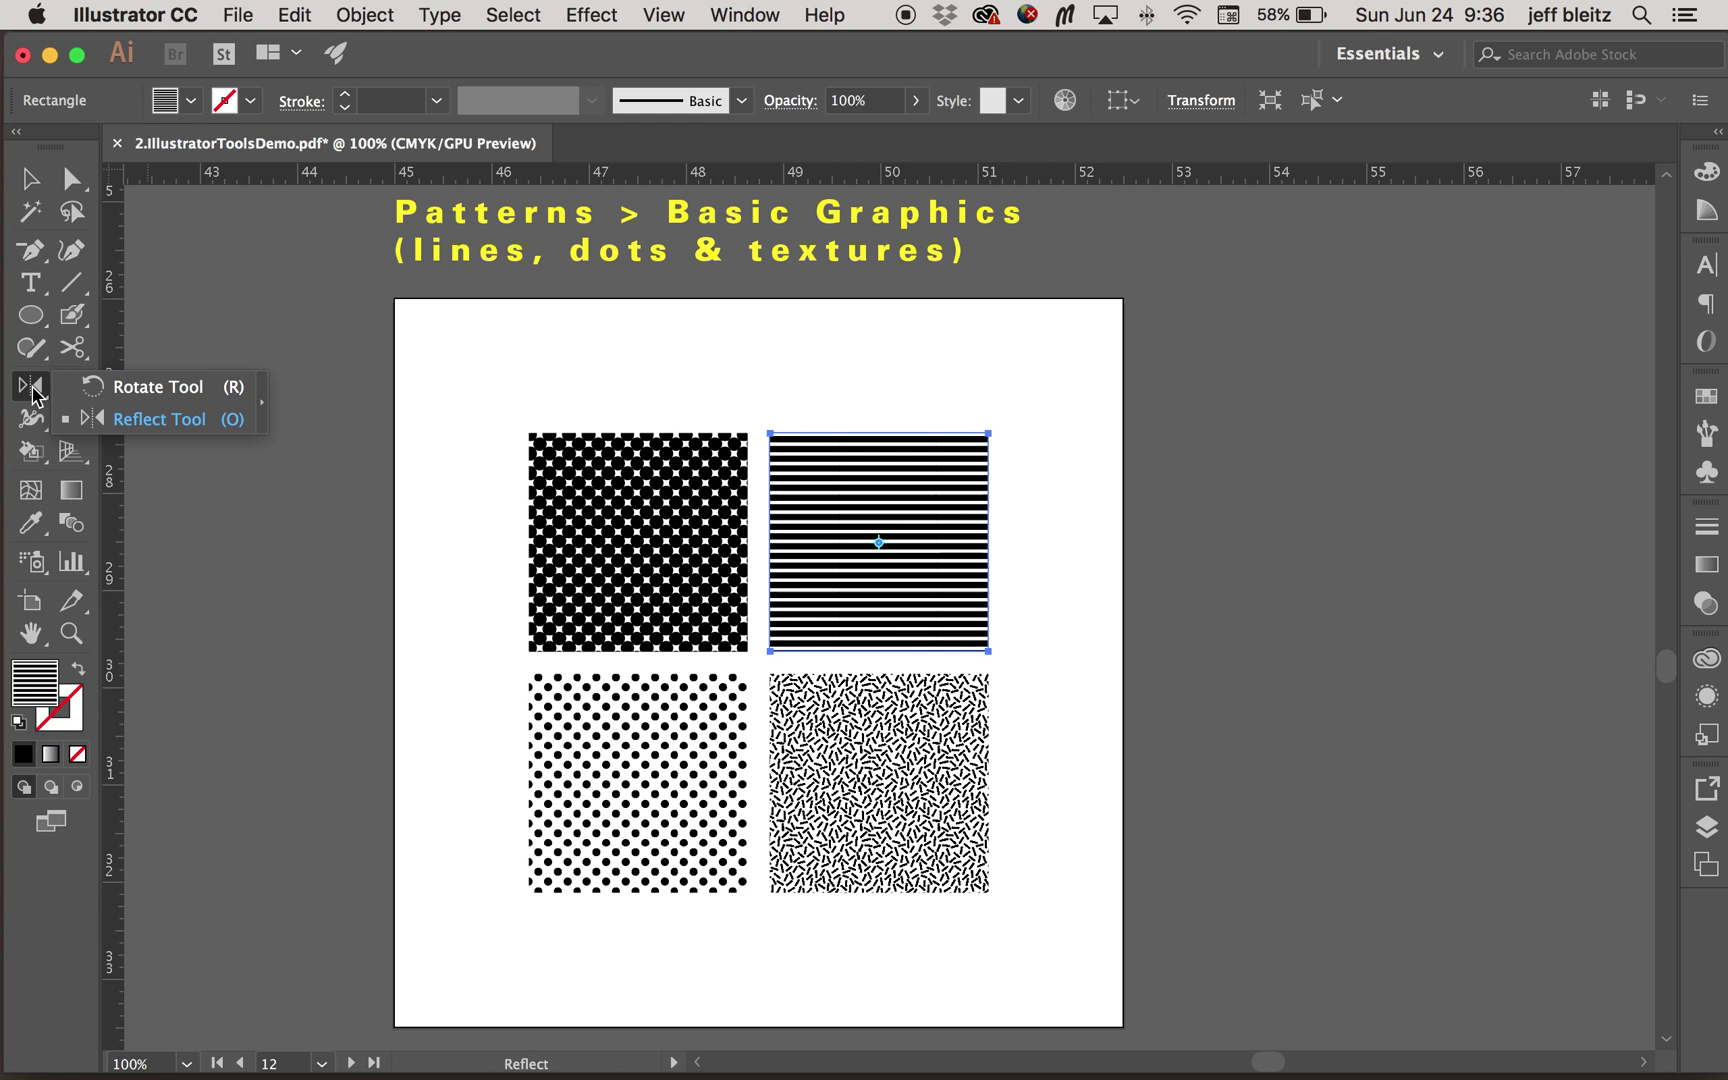
pyautogui.click(91, 392)
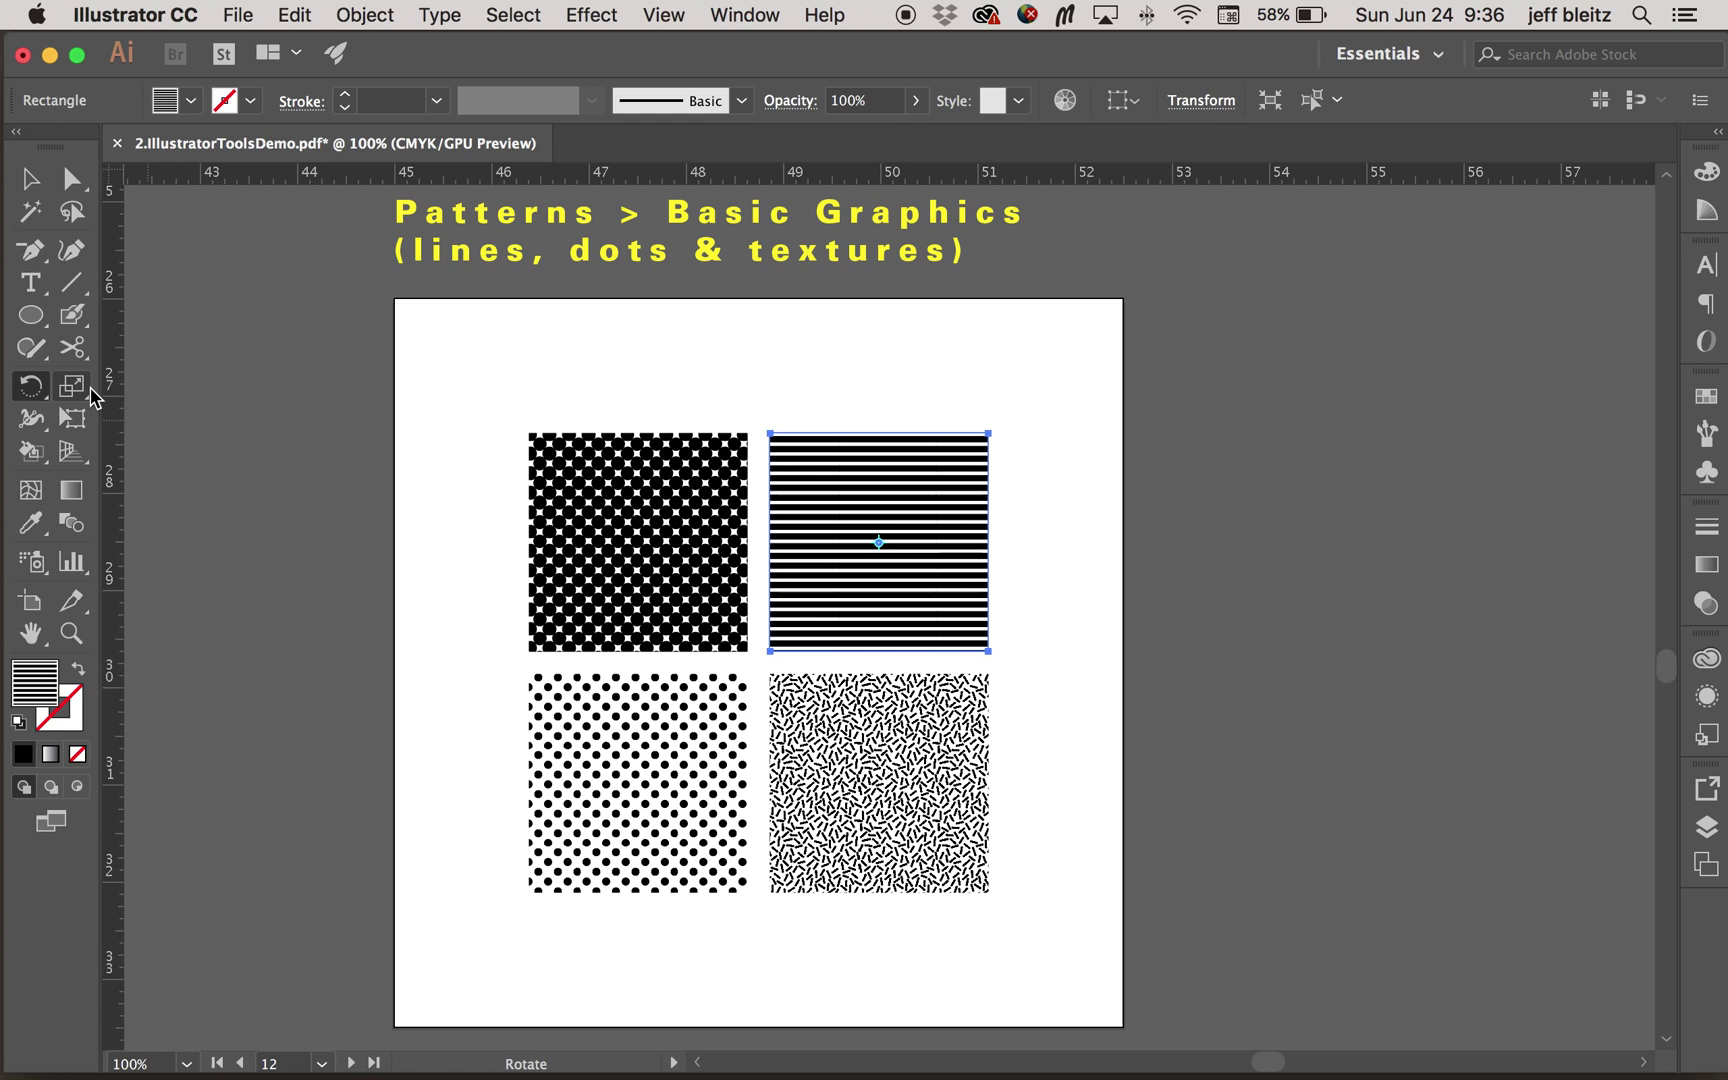
pyautogui.click(30, 178)
pyautogui.moveTo(1001, 423); pyautogui.dragTo(953, 390)
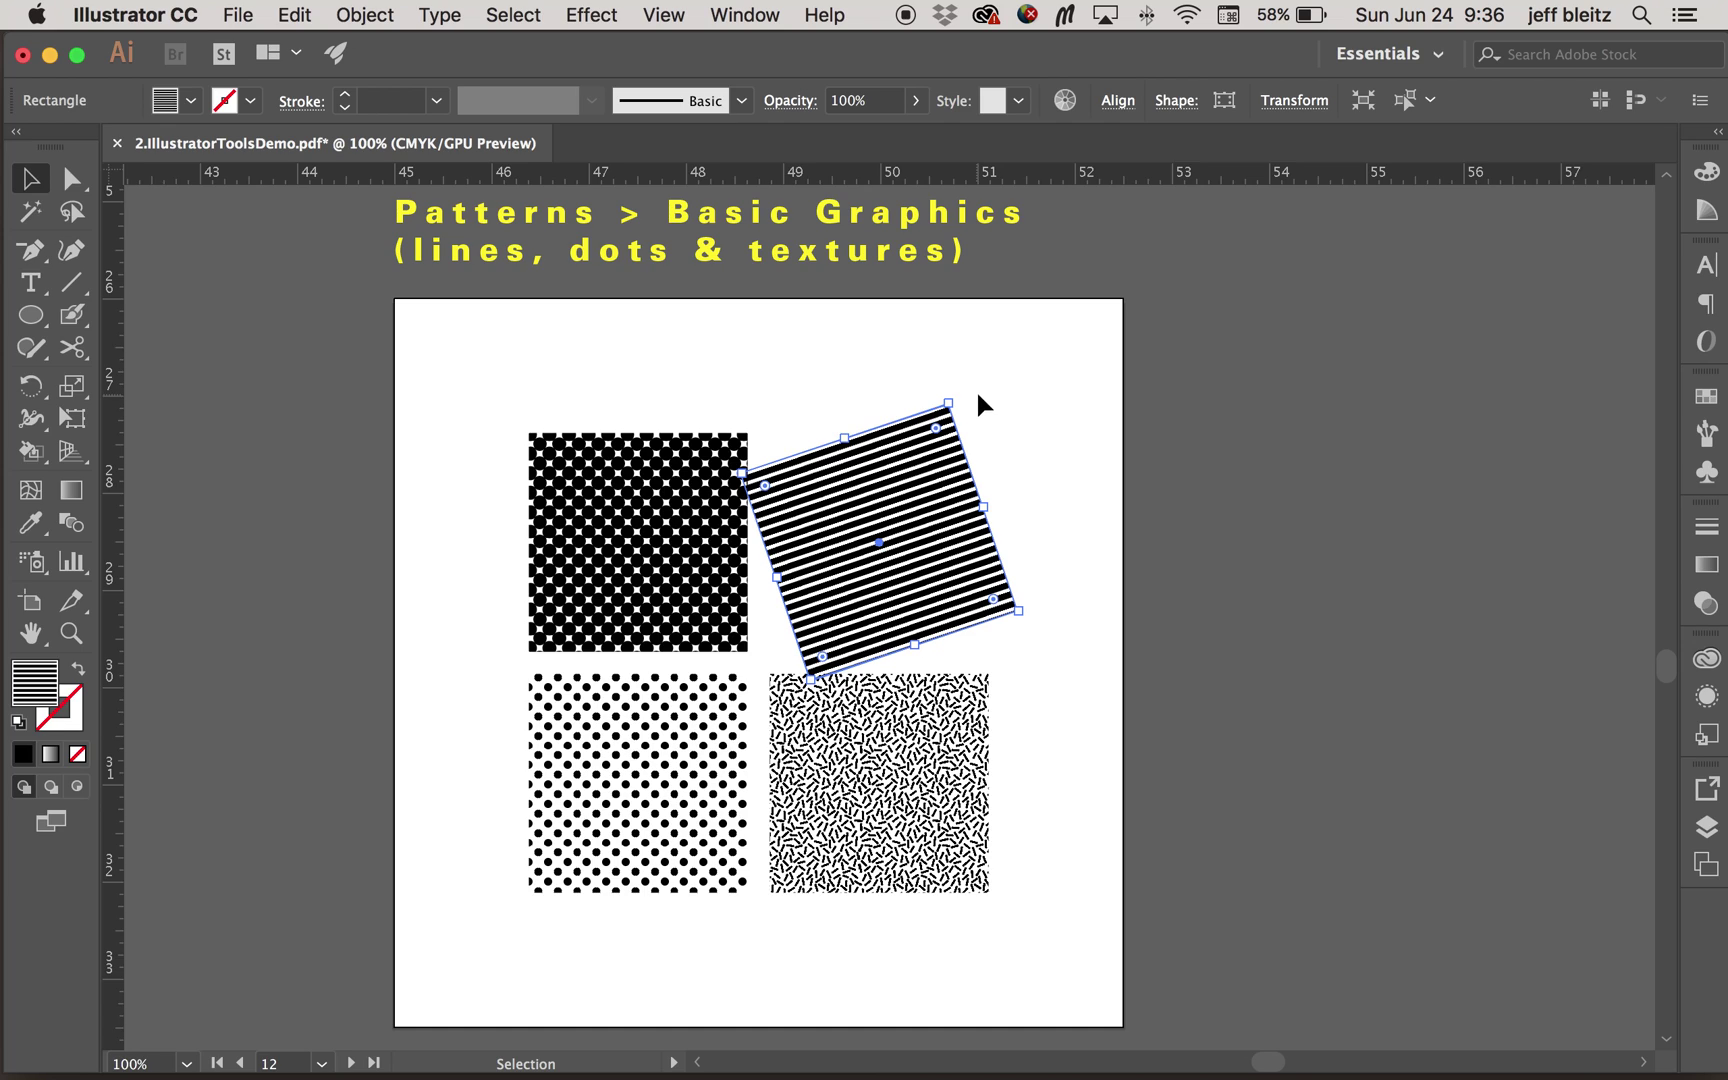
pyautogui.press('super+z')
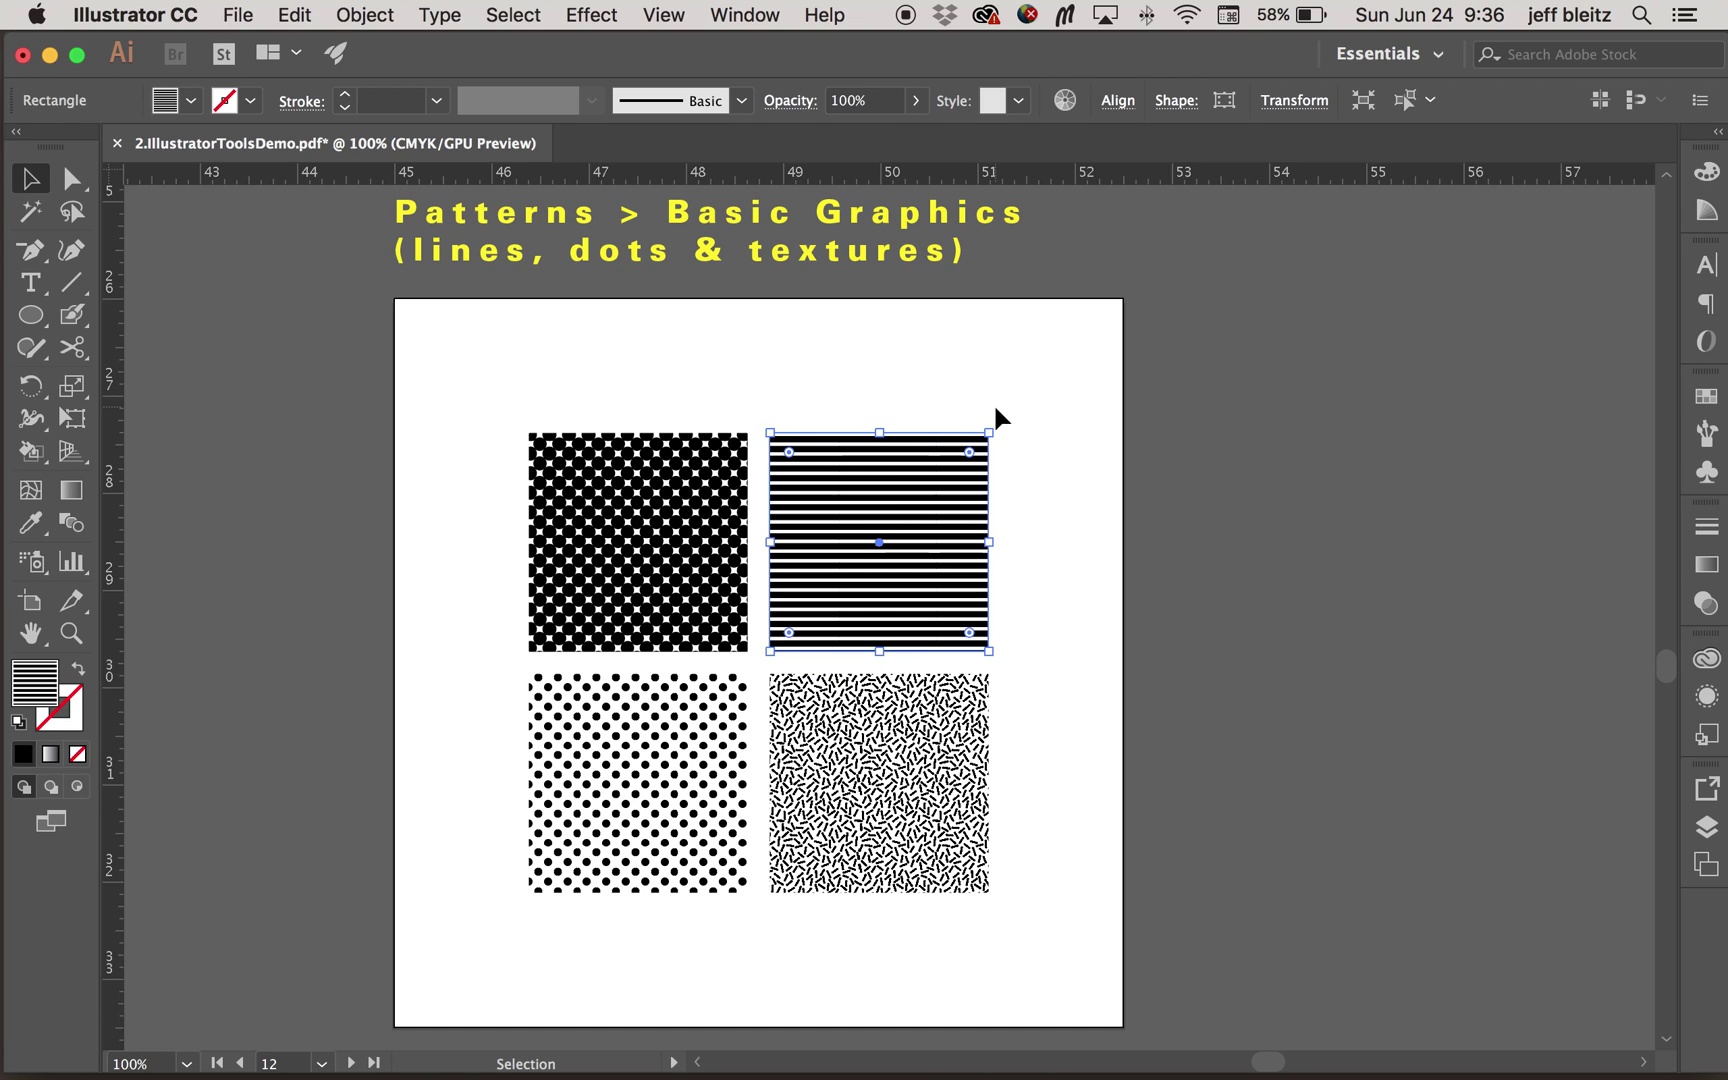
# Preview rotating the striped square together with its pattern by 45°, and reset the angle to 0° with the preview off
pyautogui.click(37, 396)
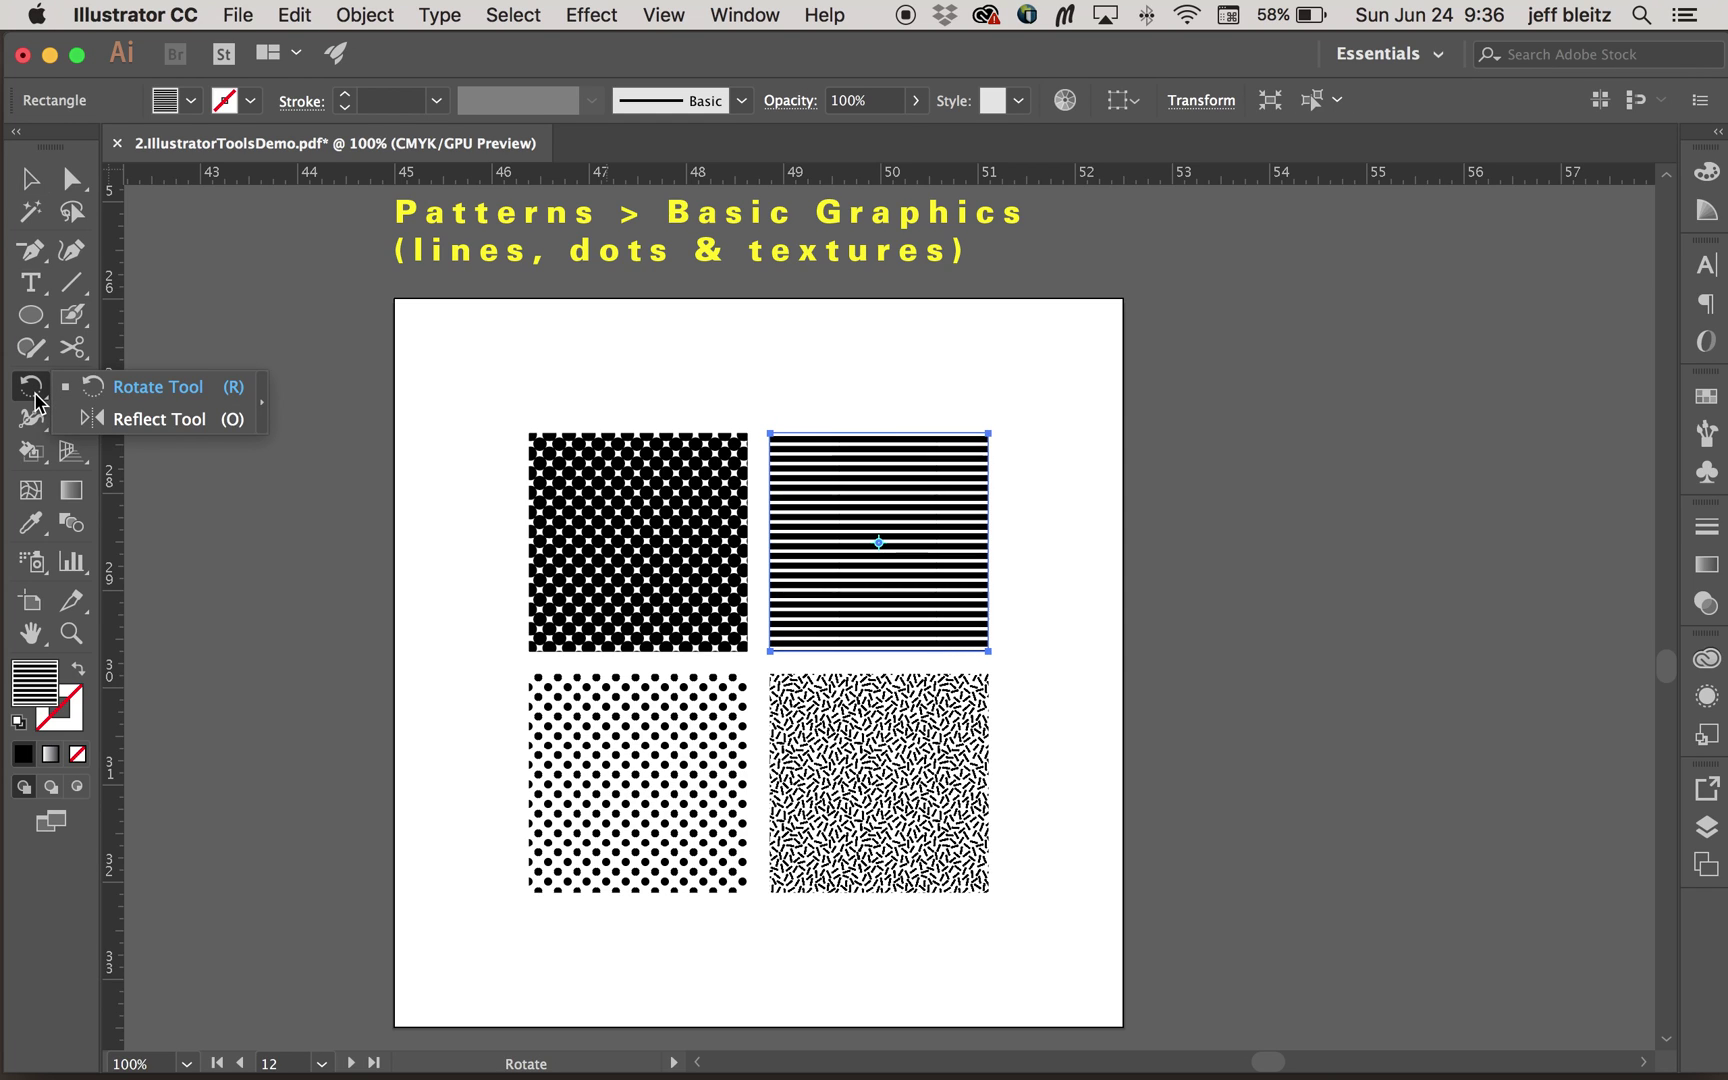
pyautogui.doubleClick(35, 393)
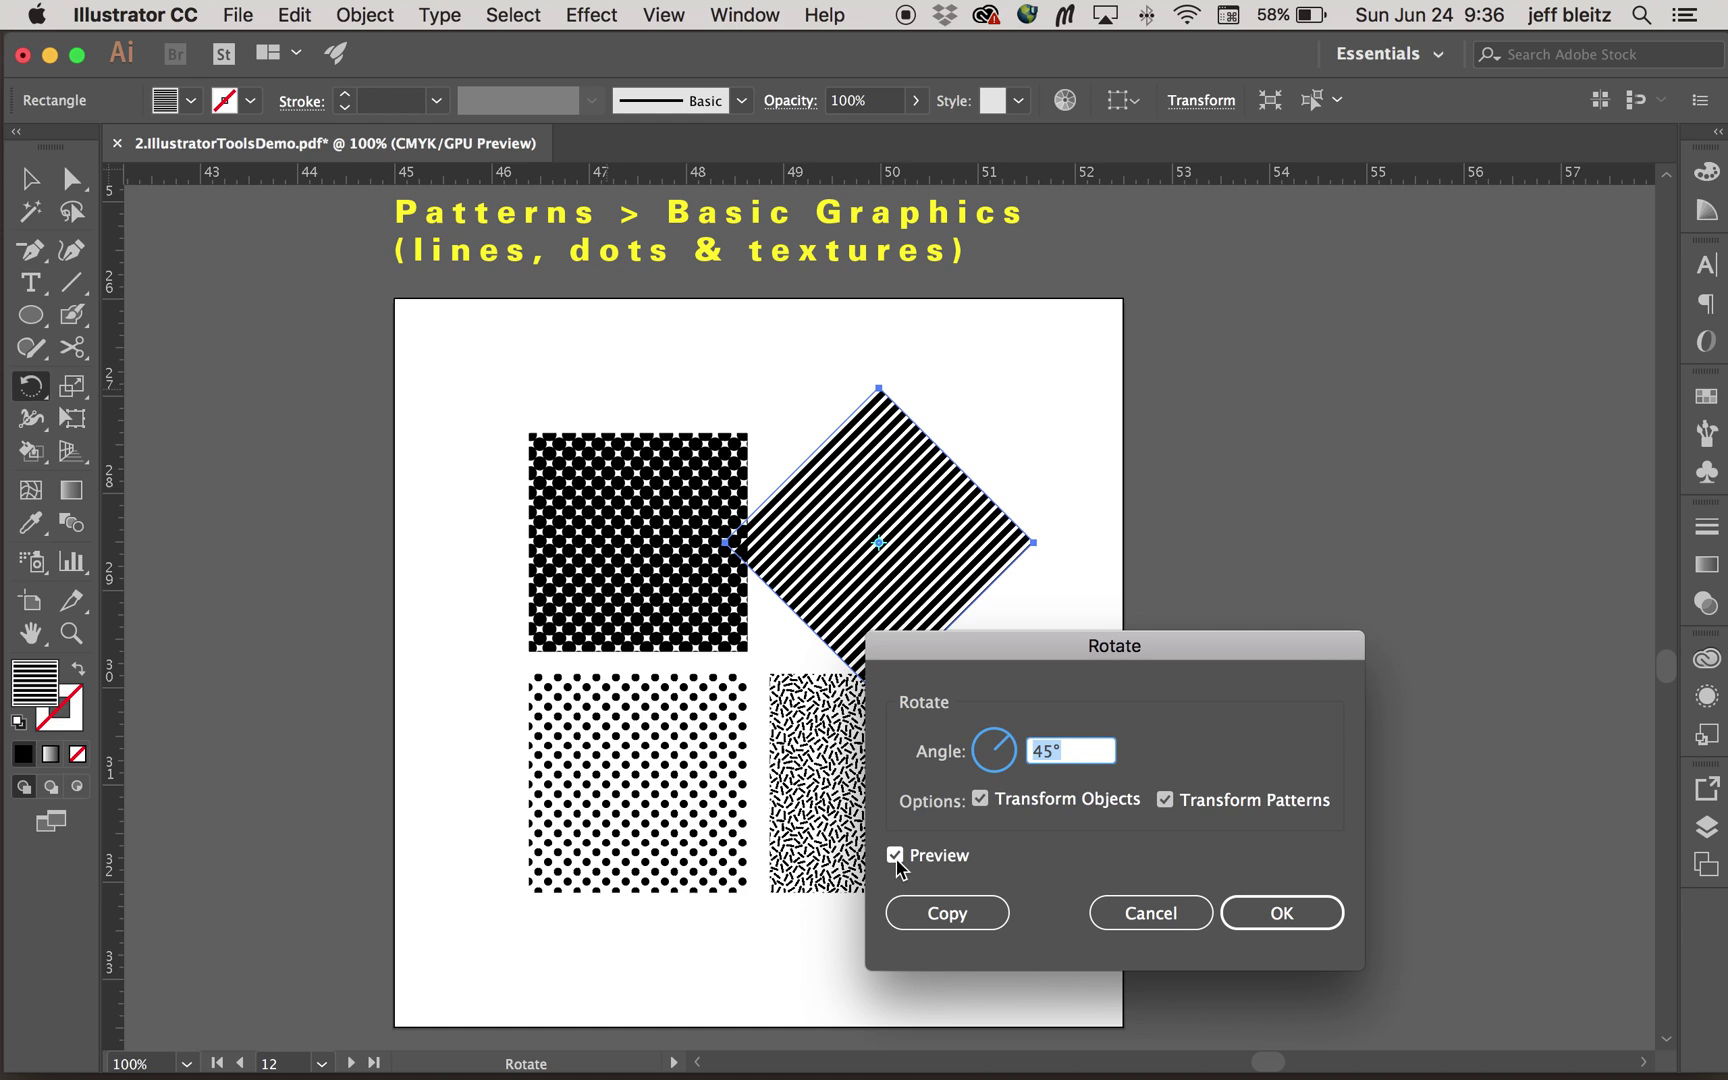
pyautogui.write('0')
pyautogui.click(898, 852)
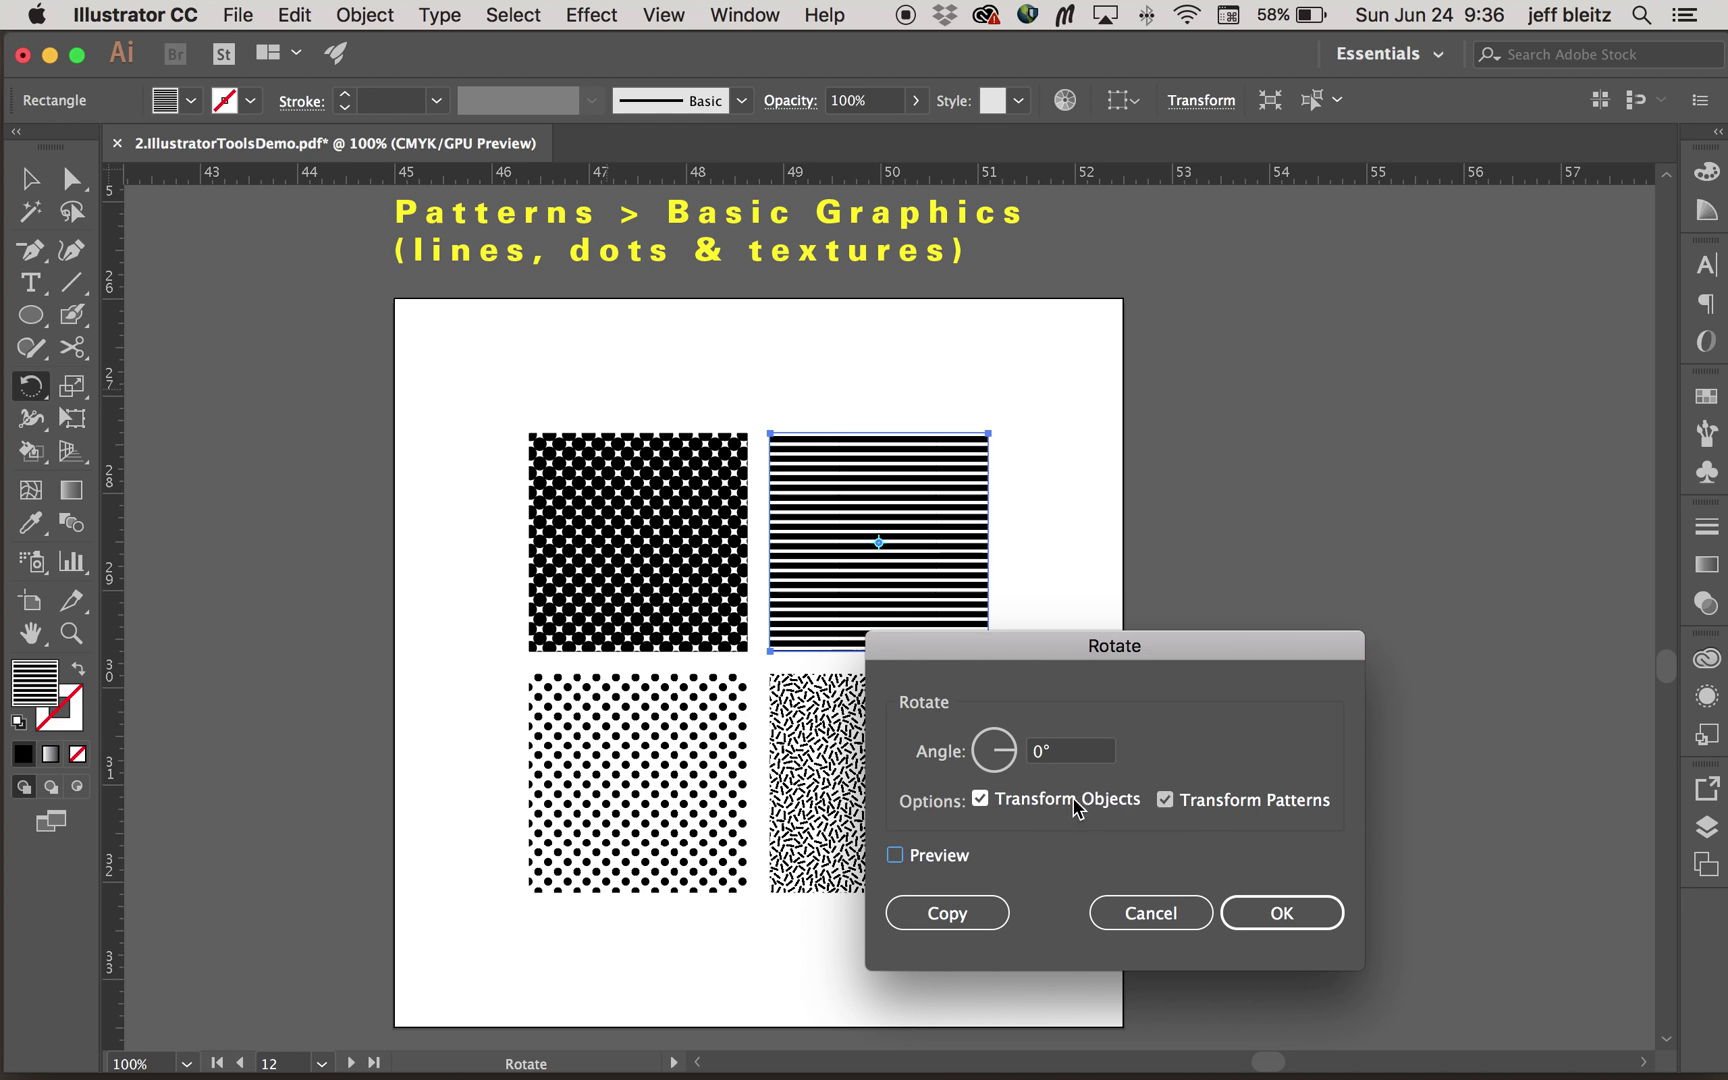
# Turn off Transform Objects and preview a 45° rotation of only the pattern inside the striped square
pyautogui.click(981, 799)
pyautogui.click(1036, 751)
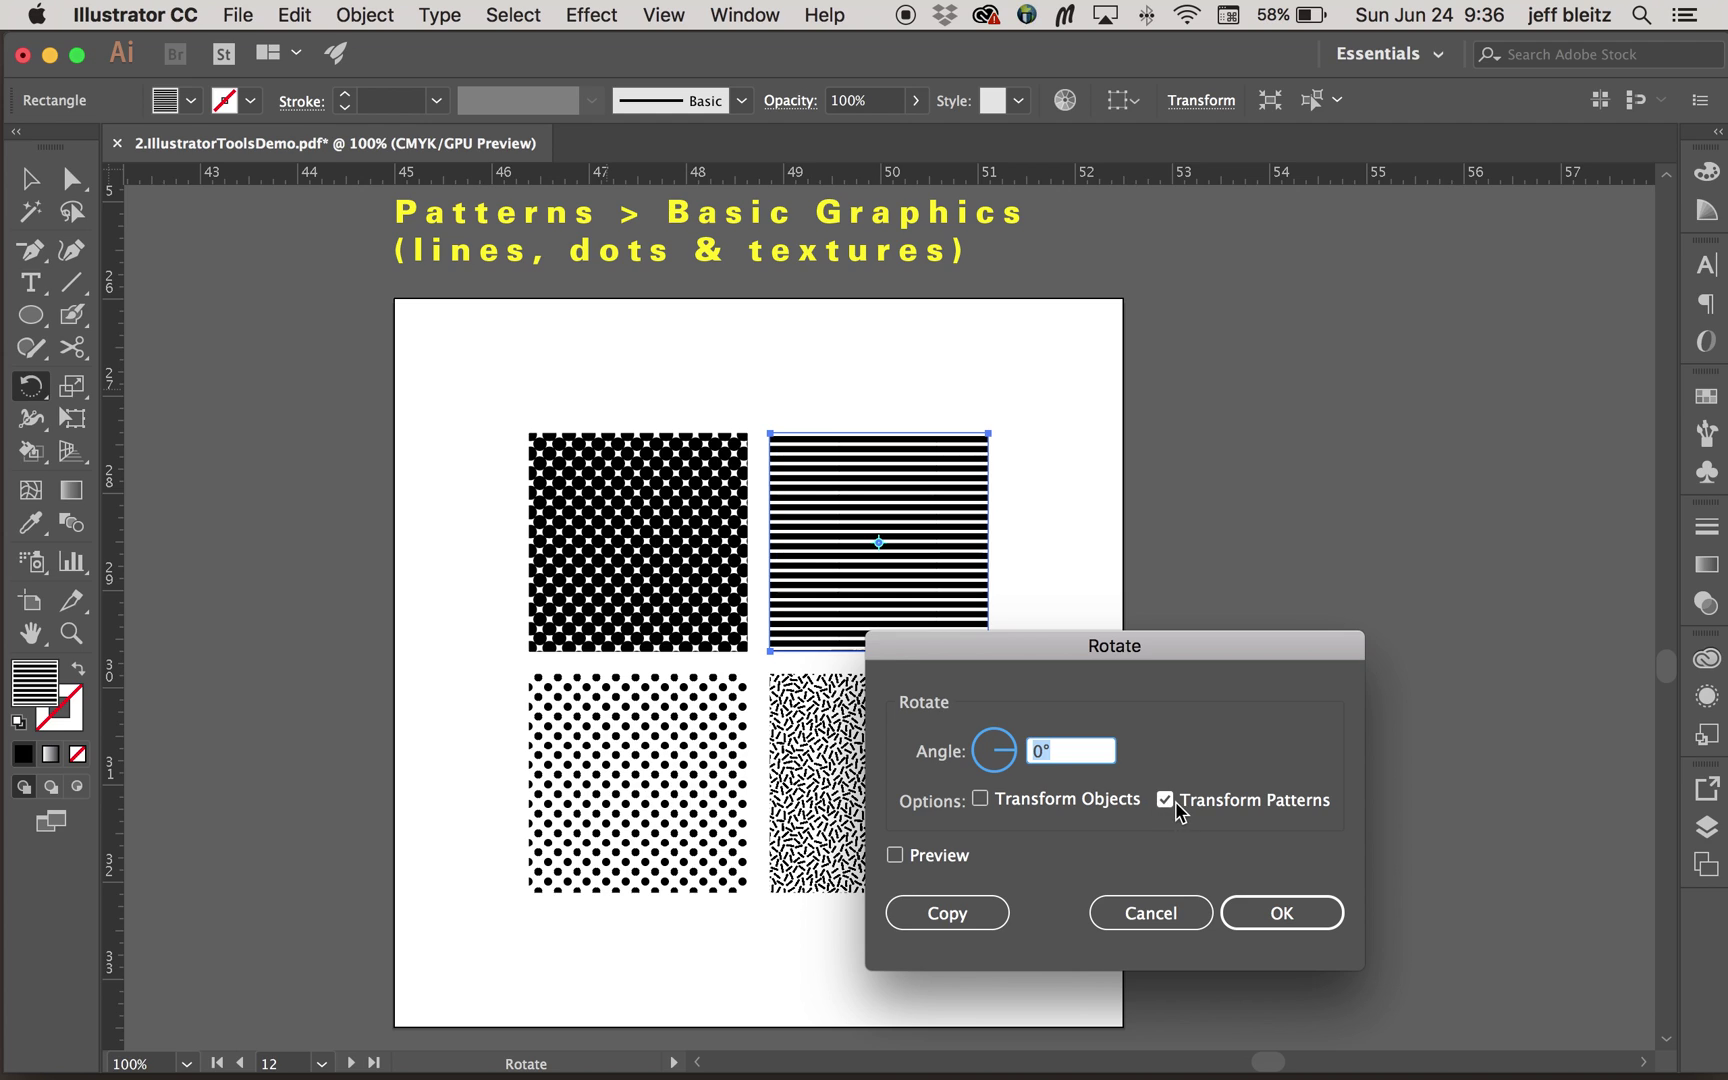
pyautogui.write('45')
pyautogui.click(895, 856)
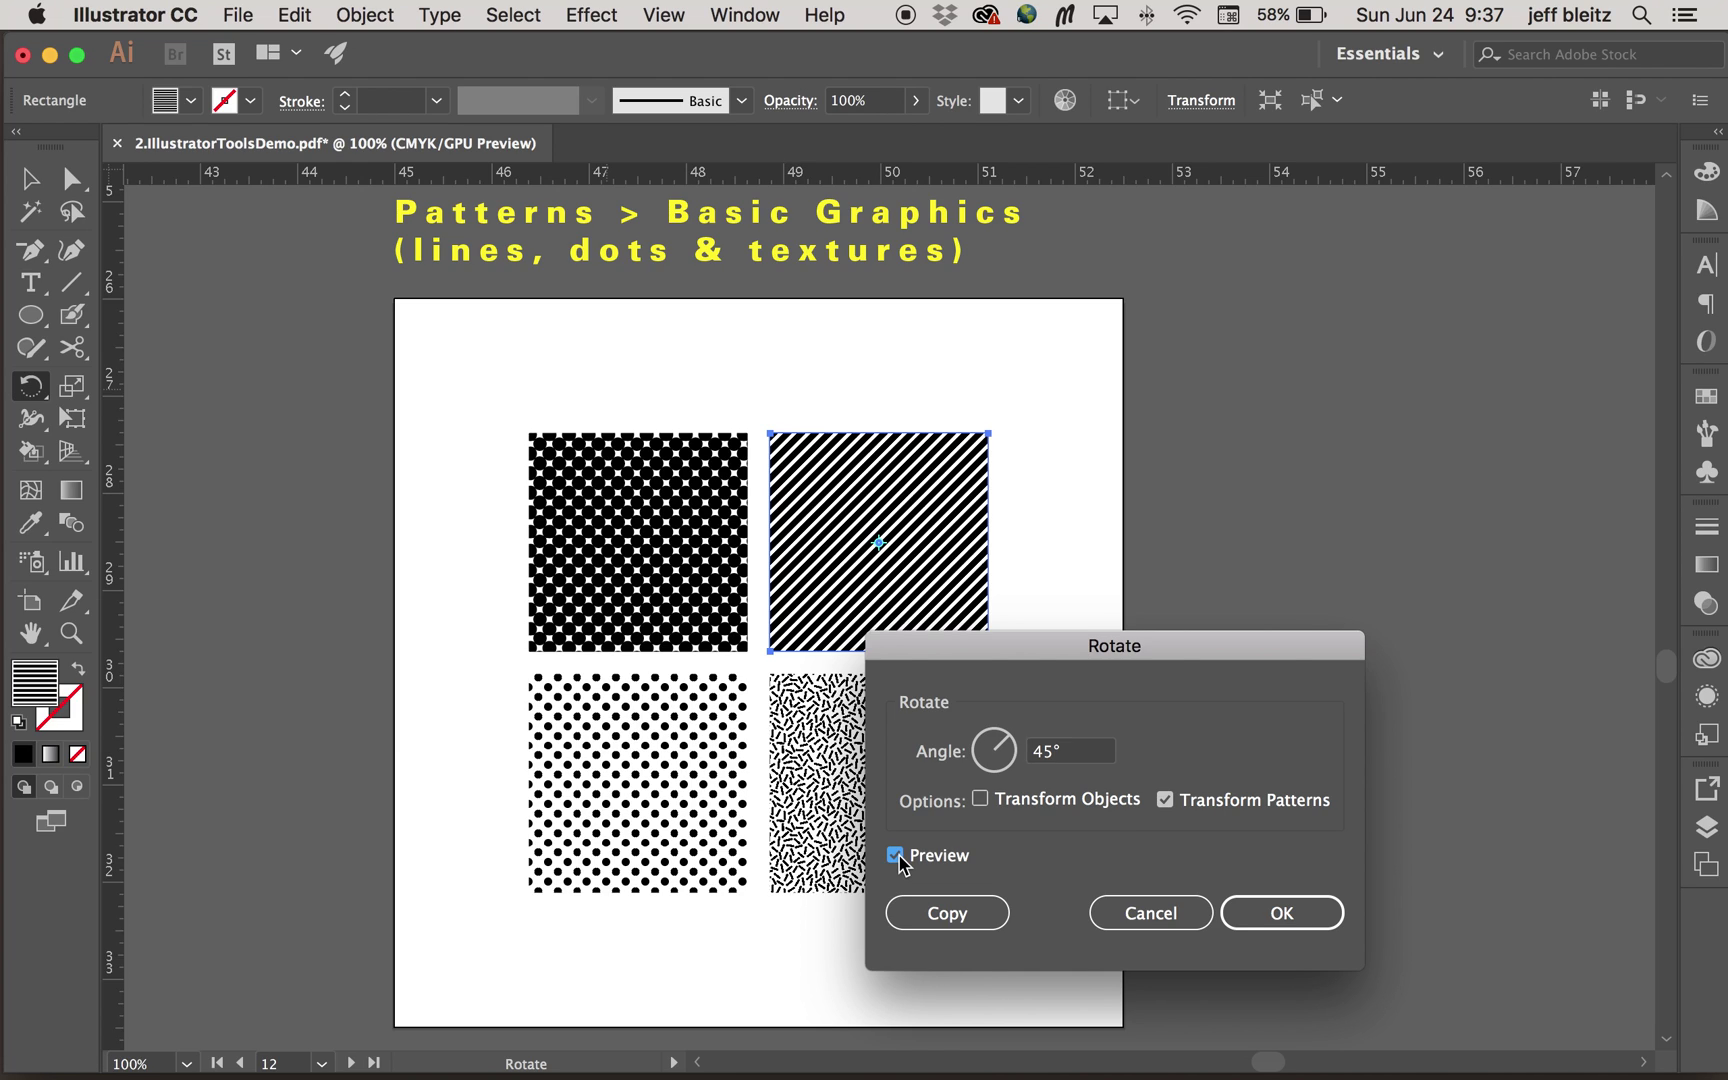
# Rotate only the striped square's pattern by 60°, and undo the rotation
pyautogui.click(1108, 752)
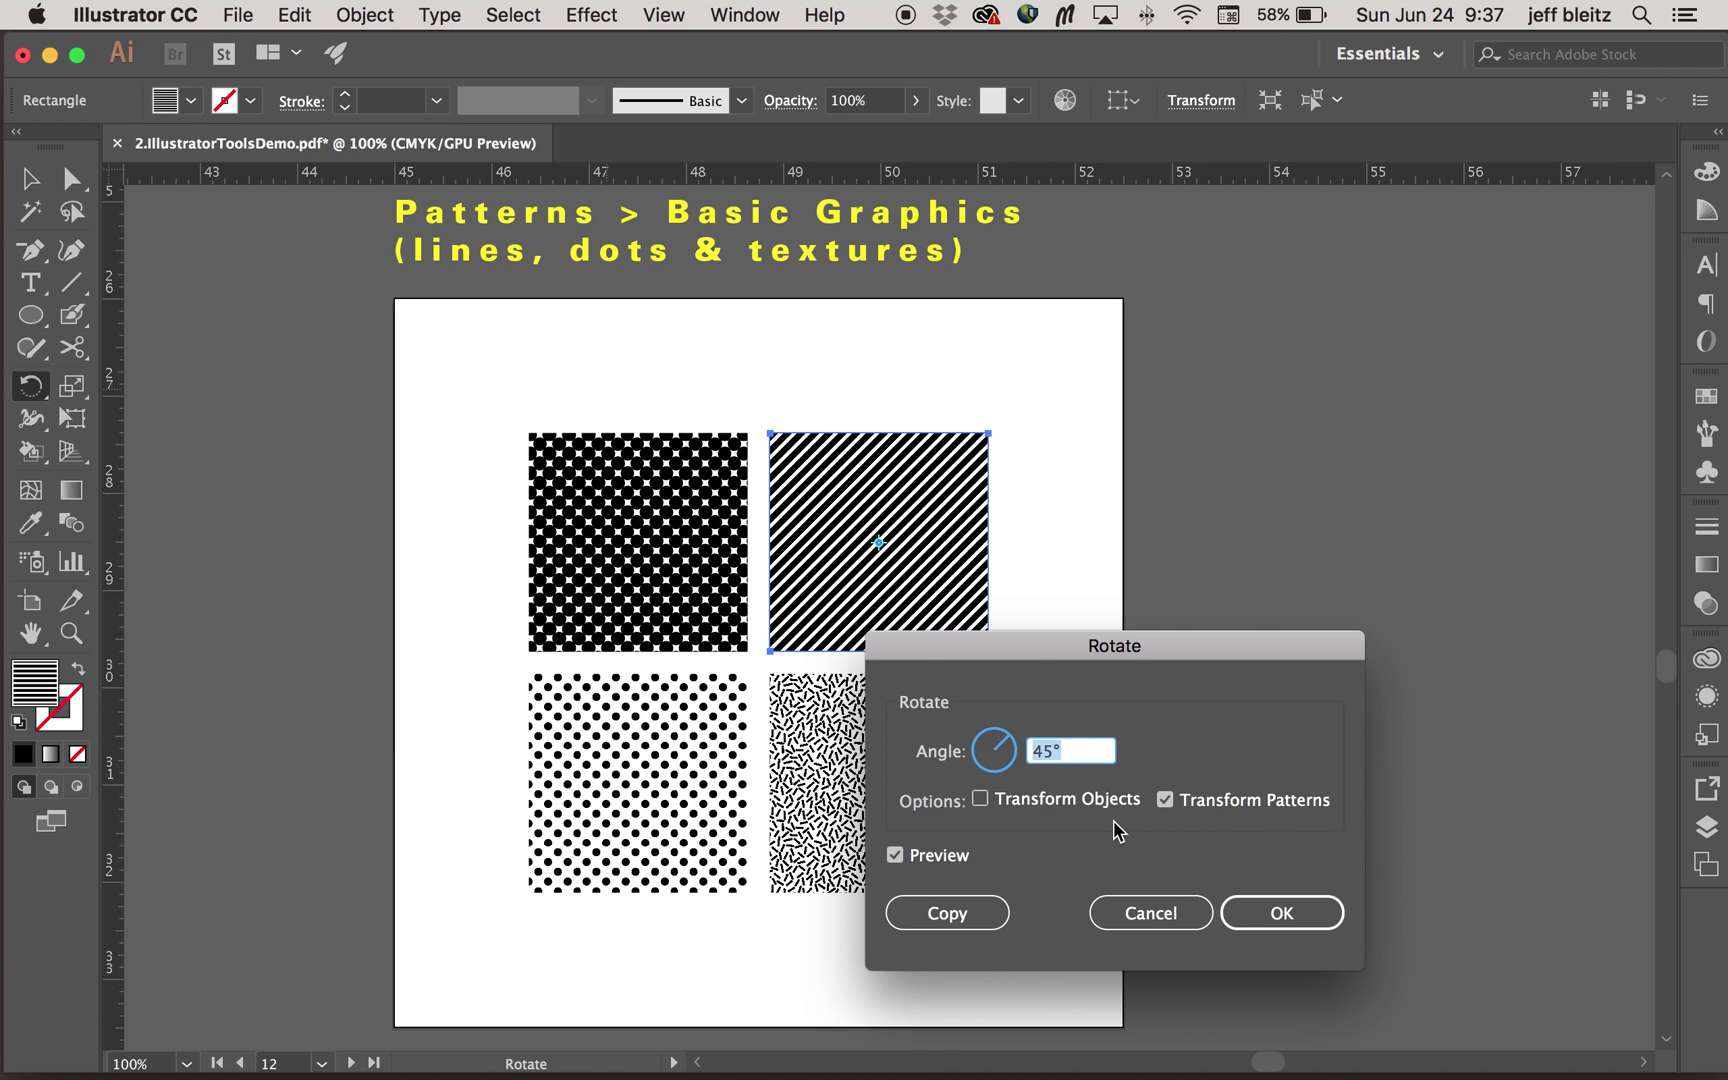
pyautogui.write('60')
pyautogui.click(926, 858)
pyautogui.click(930, 860)
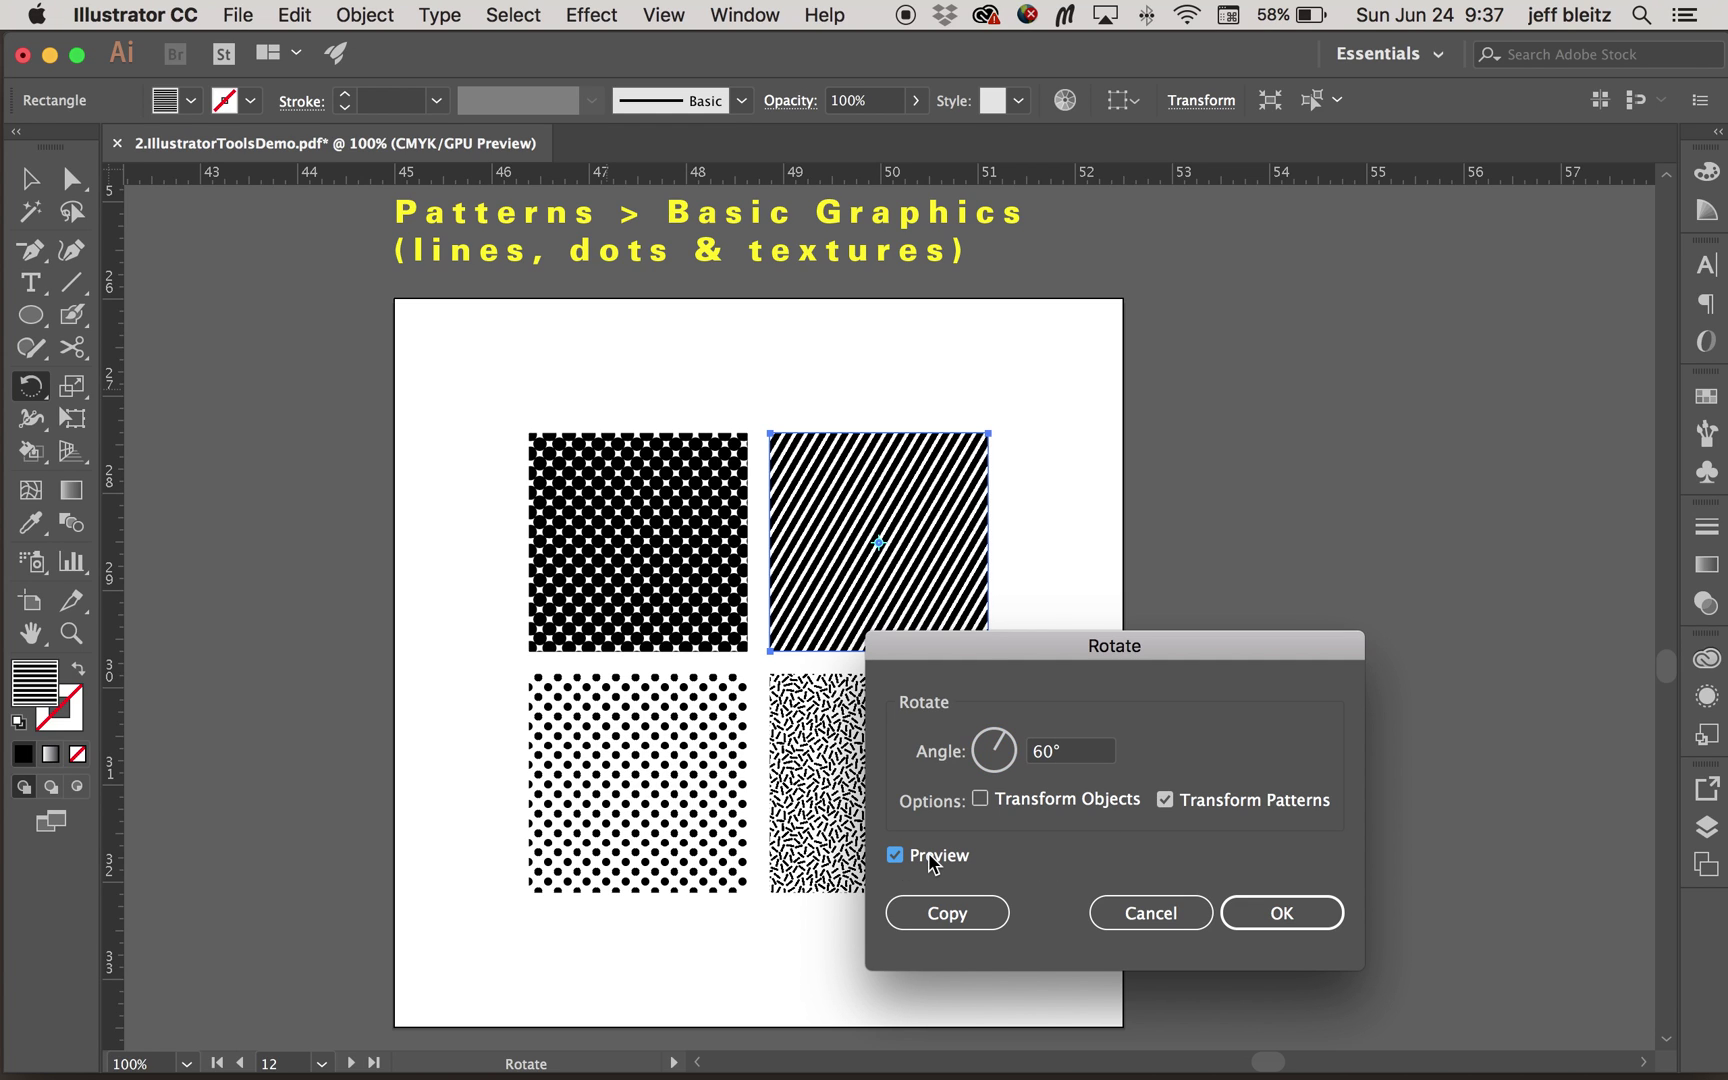
pyautogui.click(1250, 910)
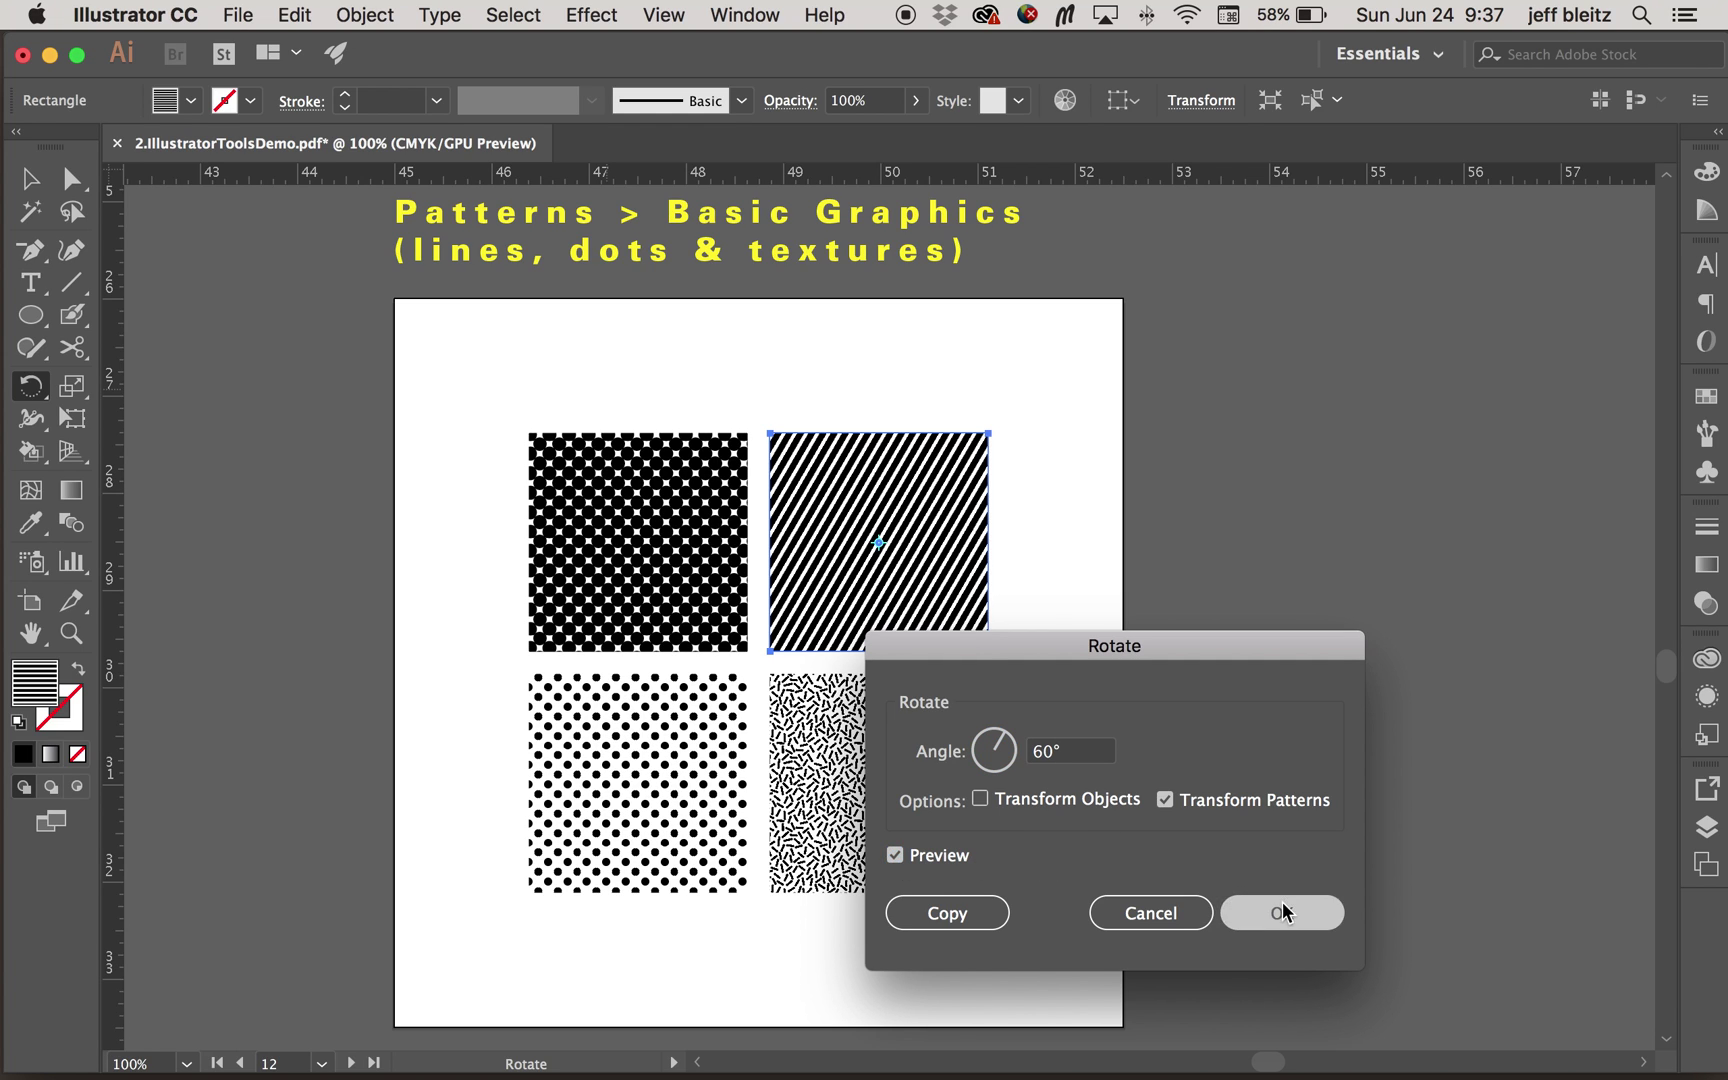
pyautogui.press('super+z')
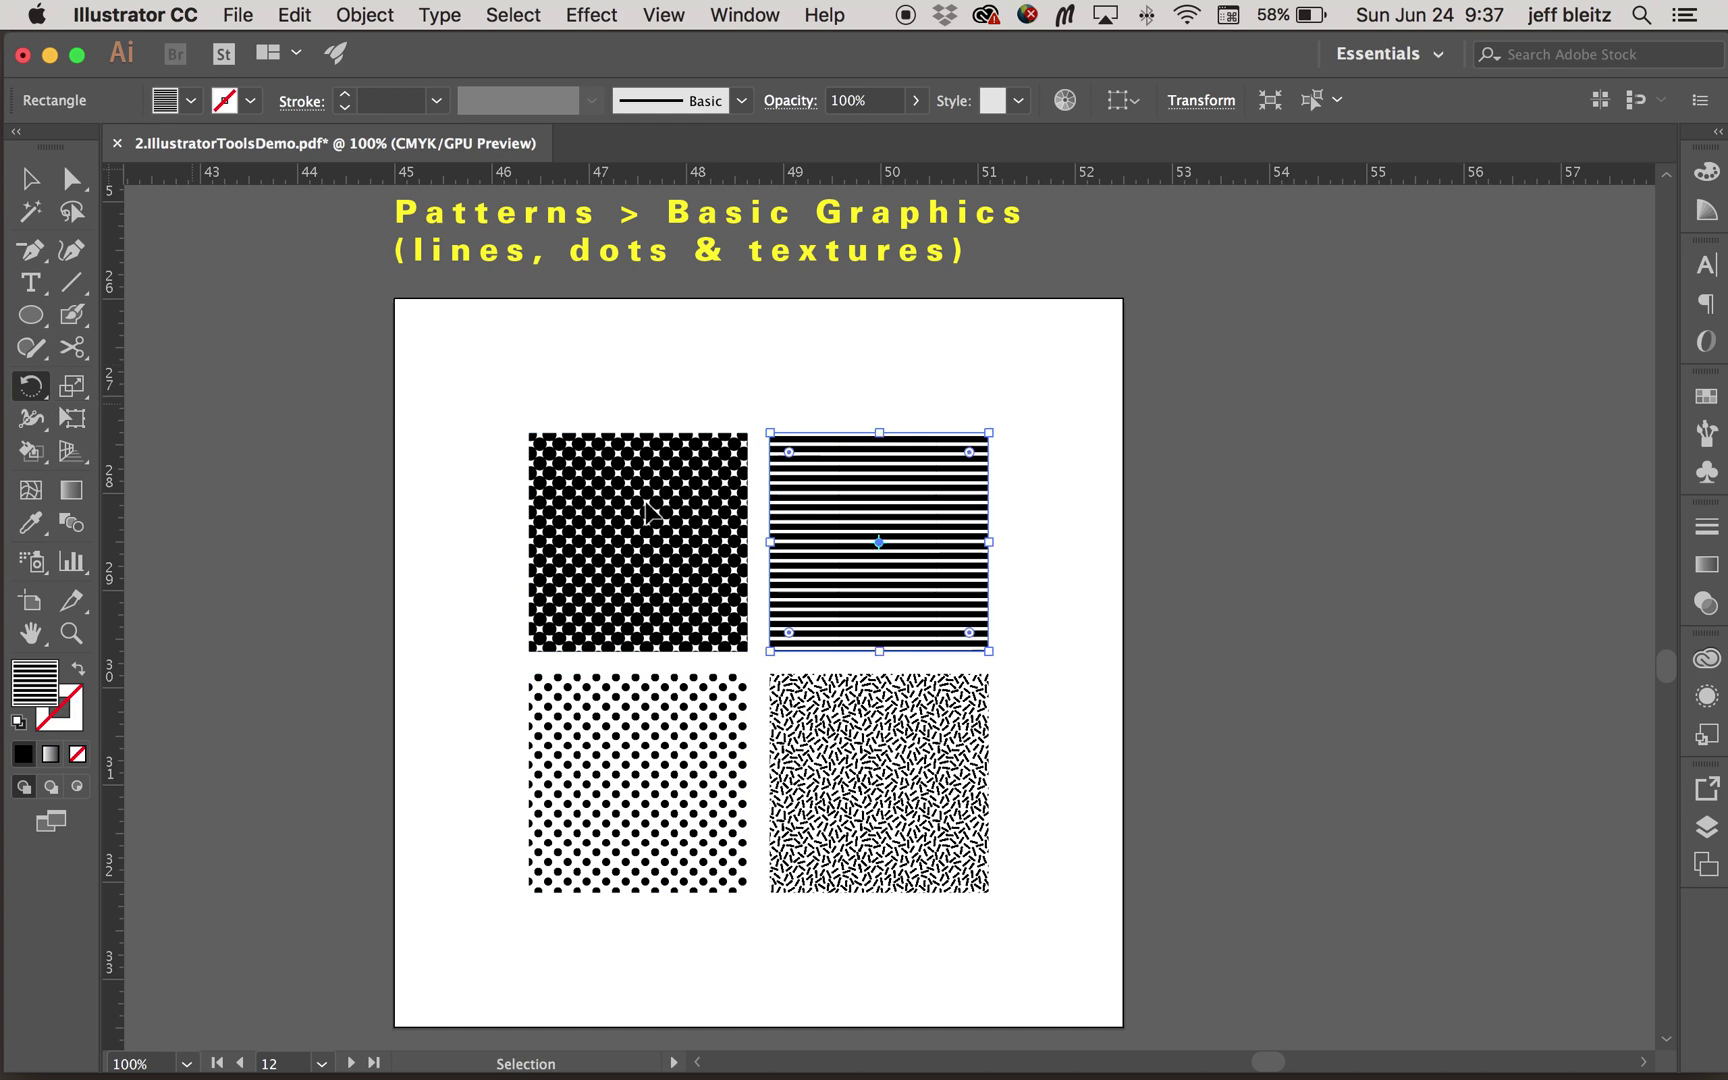
pyautogui.click(31, 180)
pyautogui.press('r')
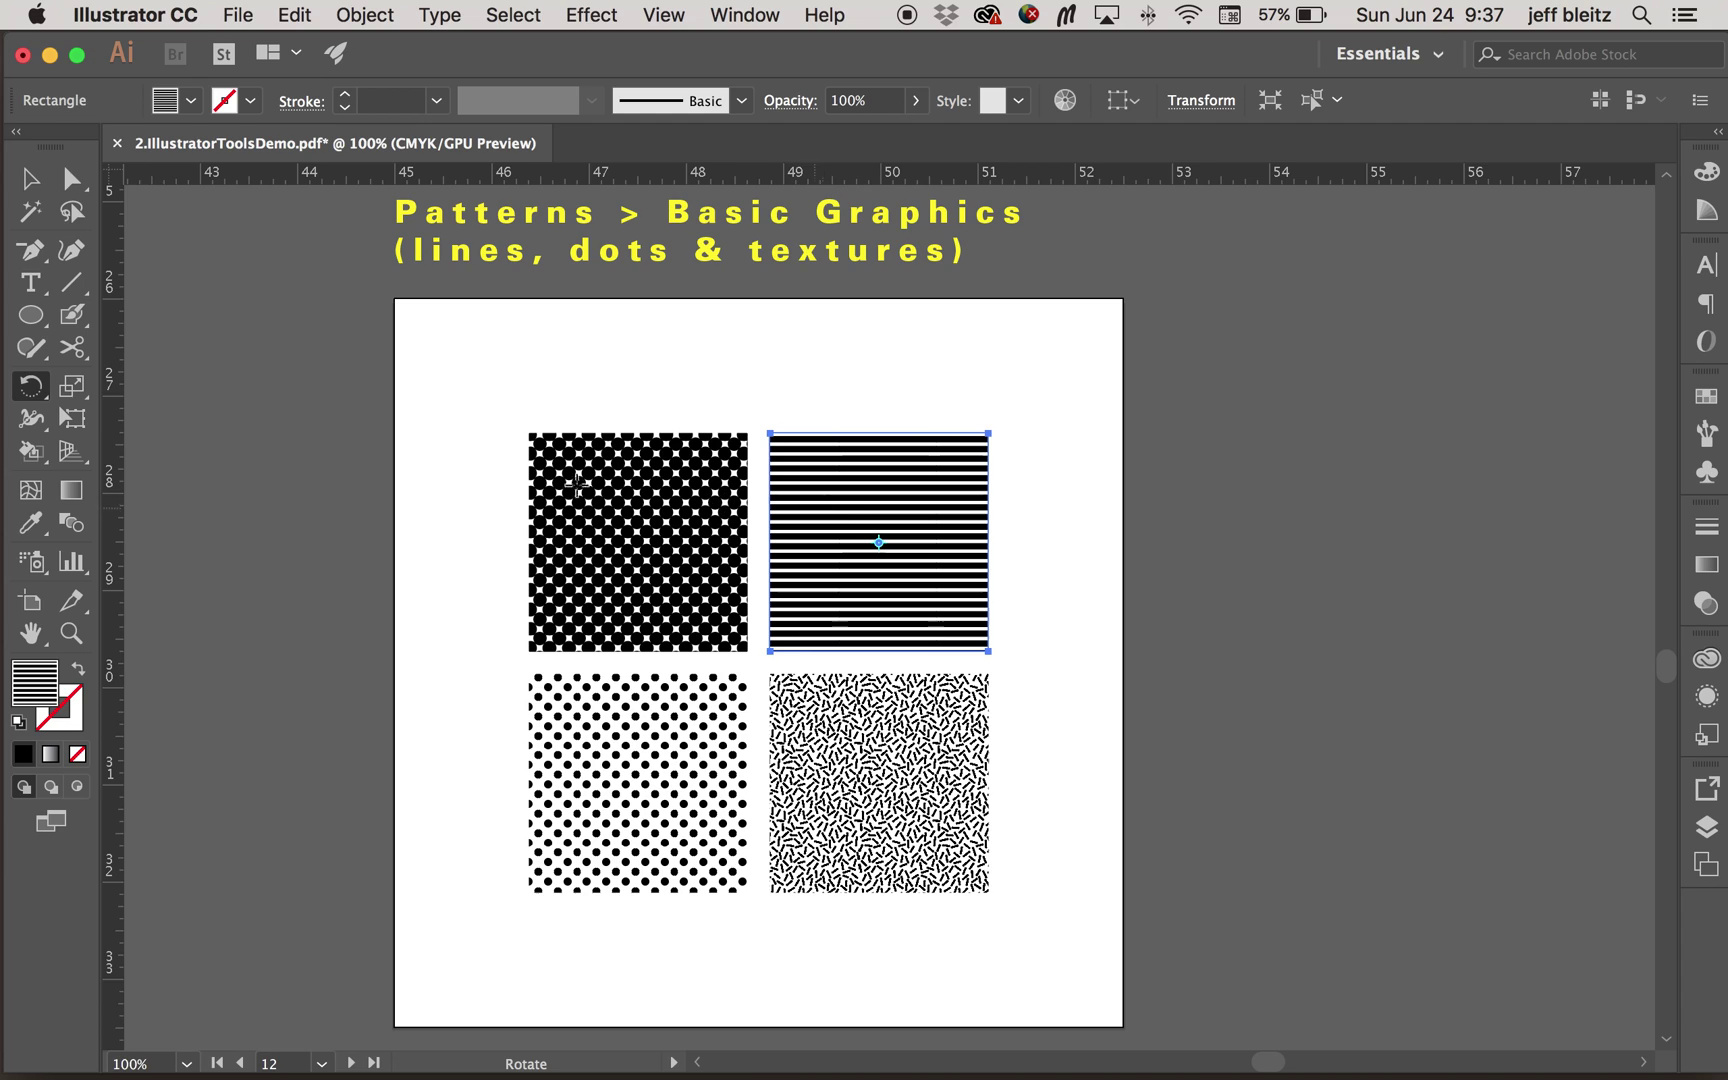
pyautogui.click(71, 386)
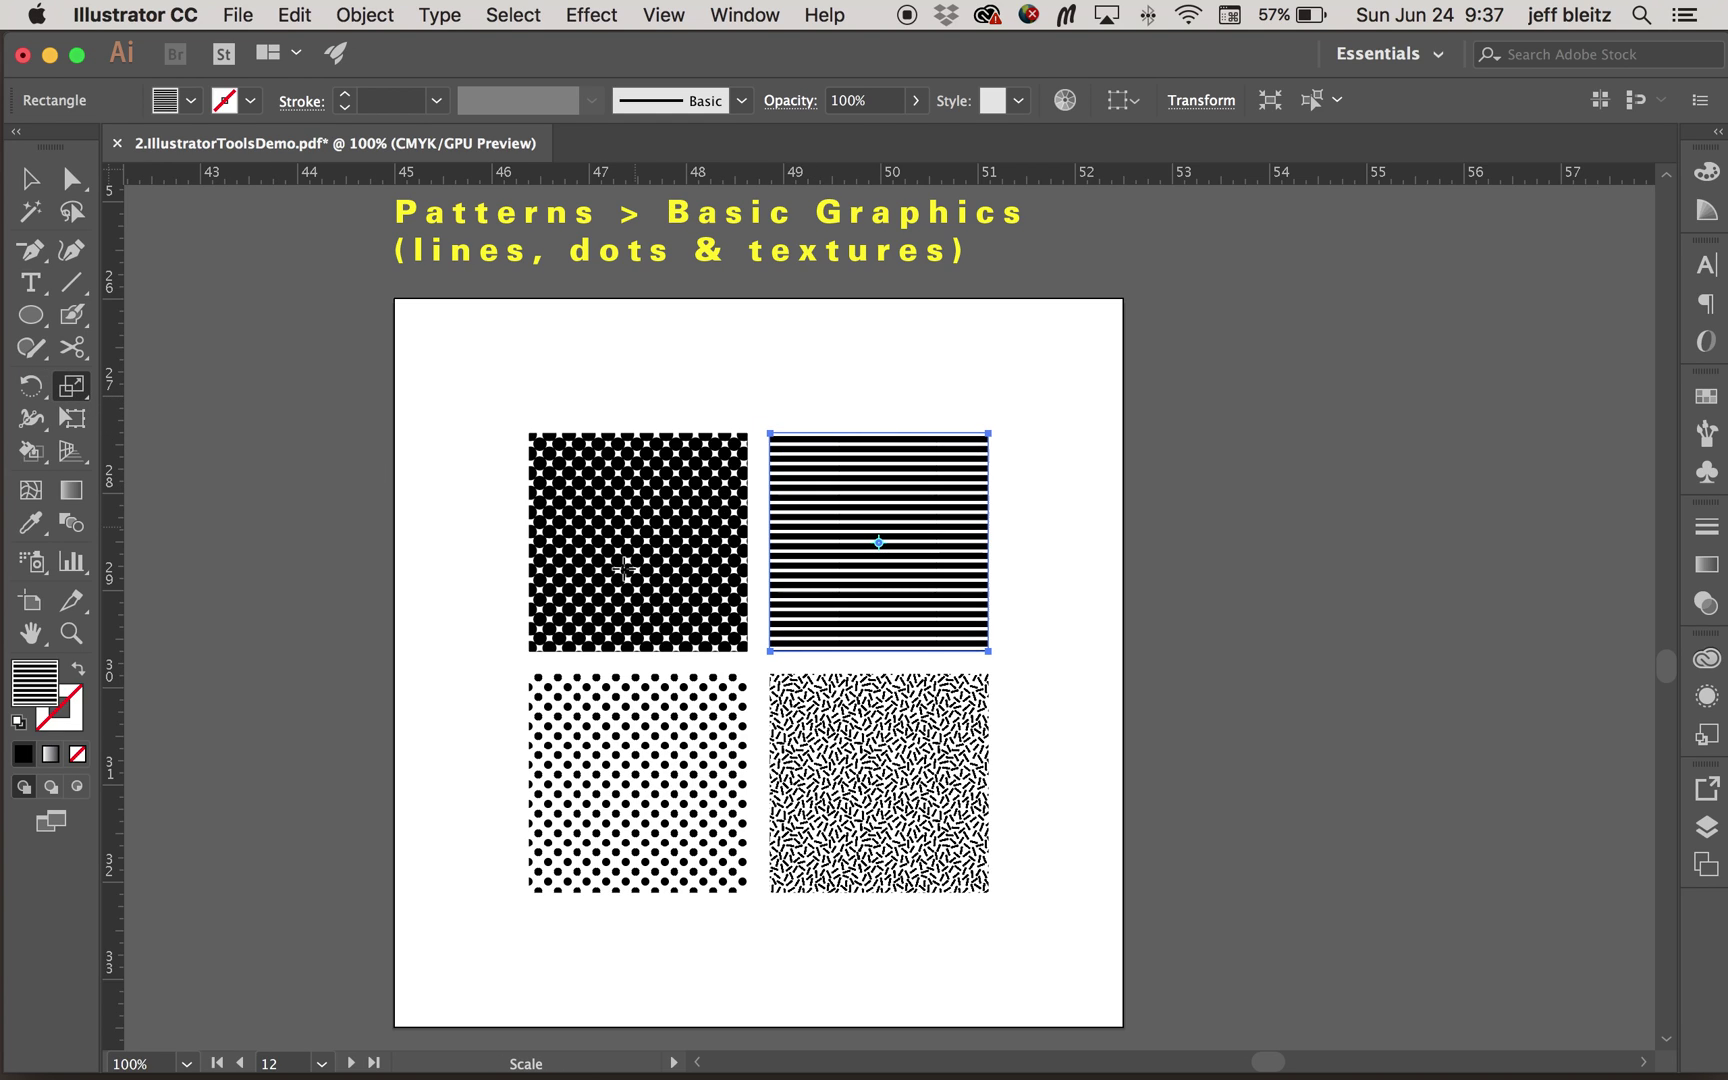
pyautogui.click(31, 180)
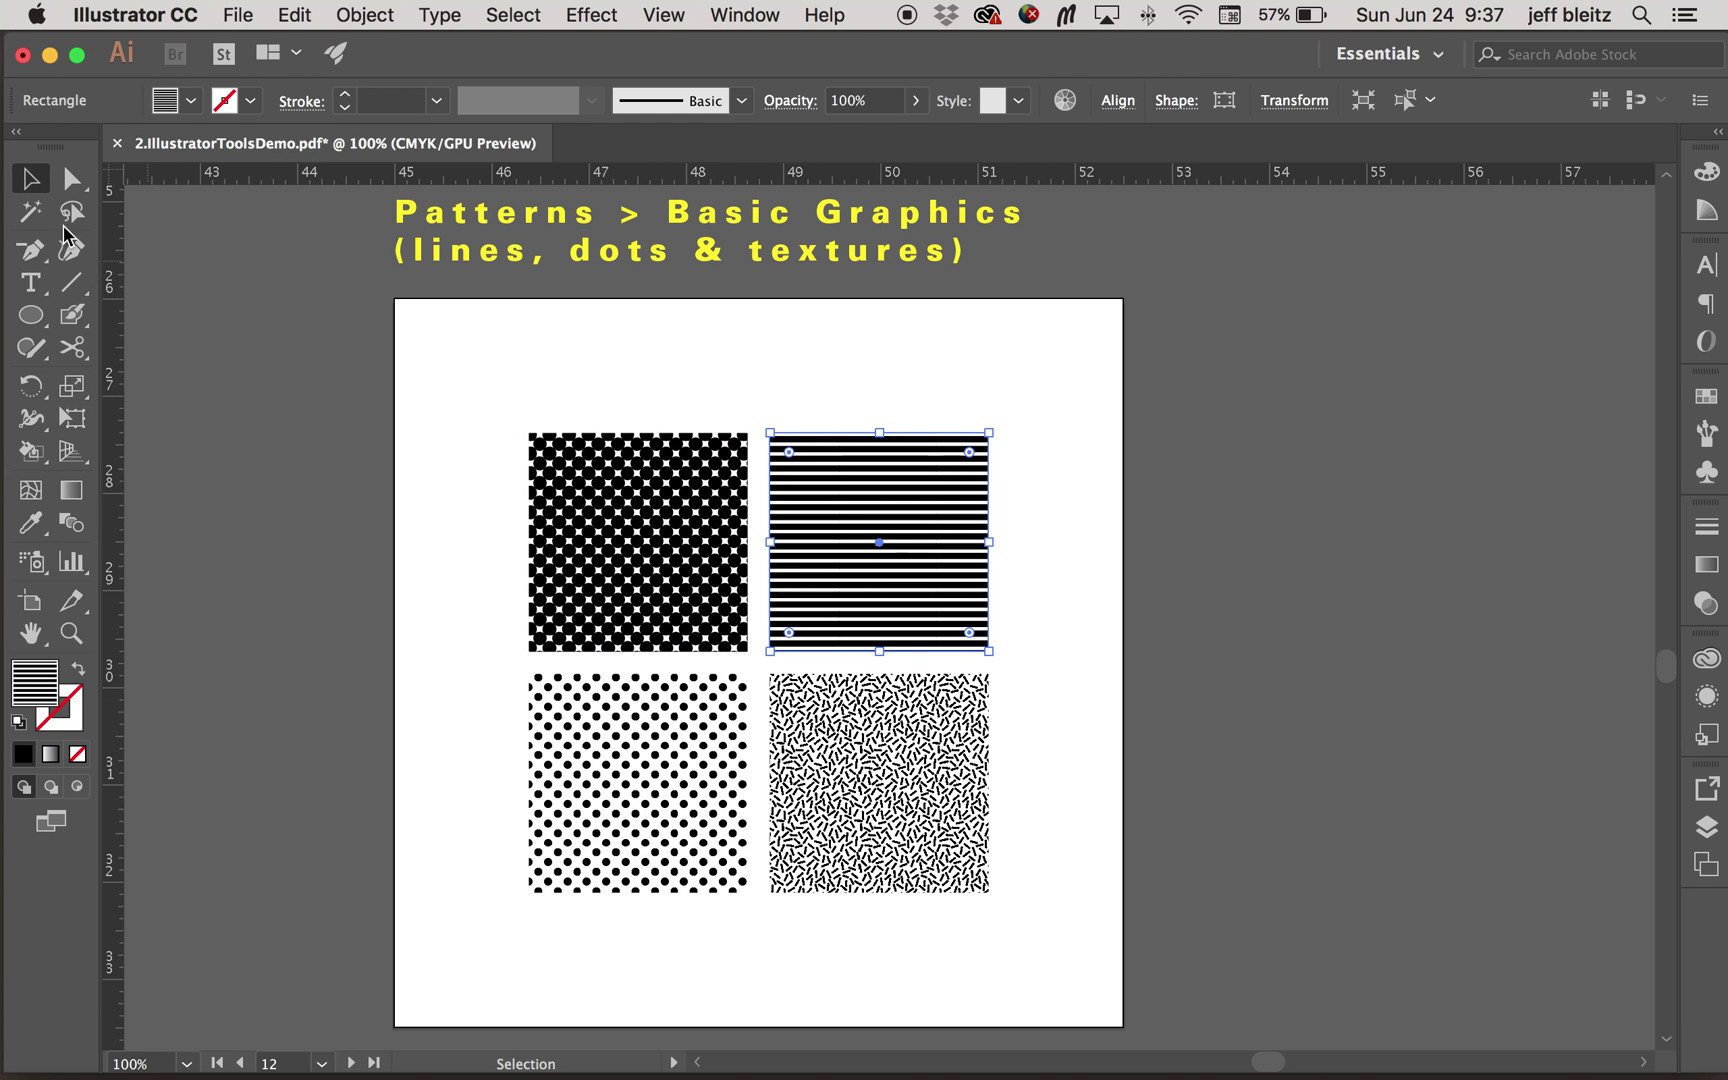
# Preview a uniform 400% scale on the black-dots-on-white square, comparing Transform Objects alone with Transform Patterns alone
pyautogui.click(703, 775)
pyautogui.click(80, 388)
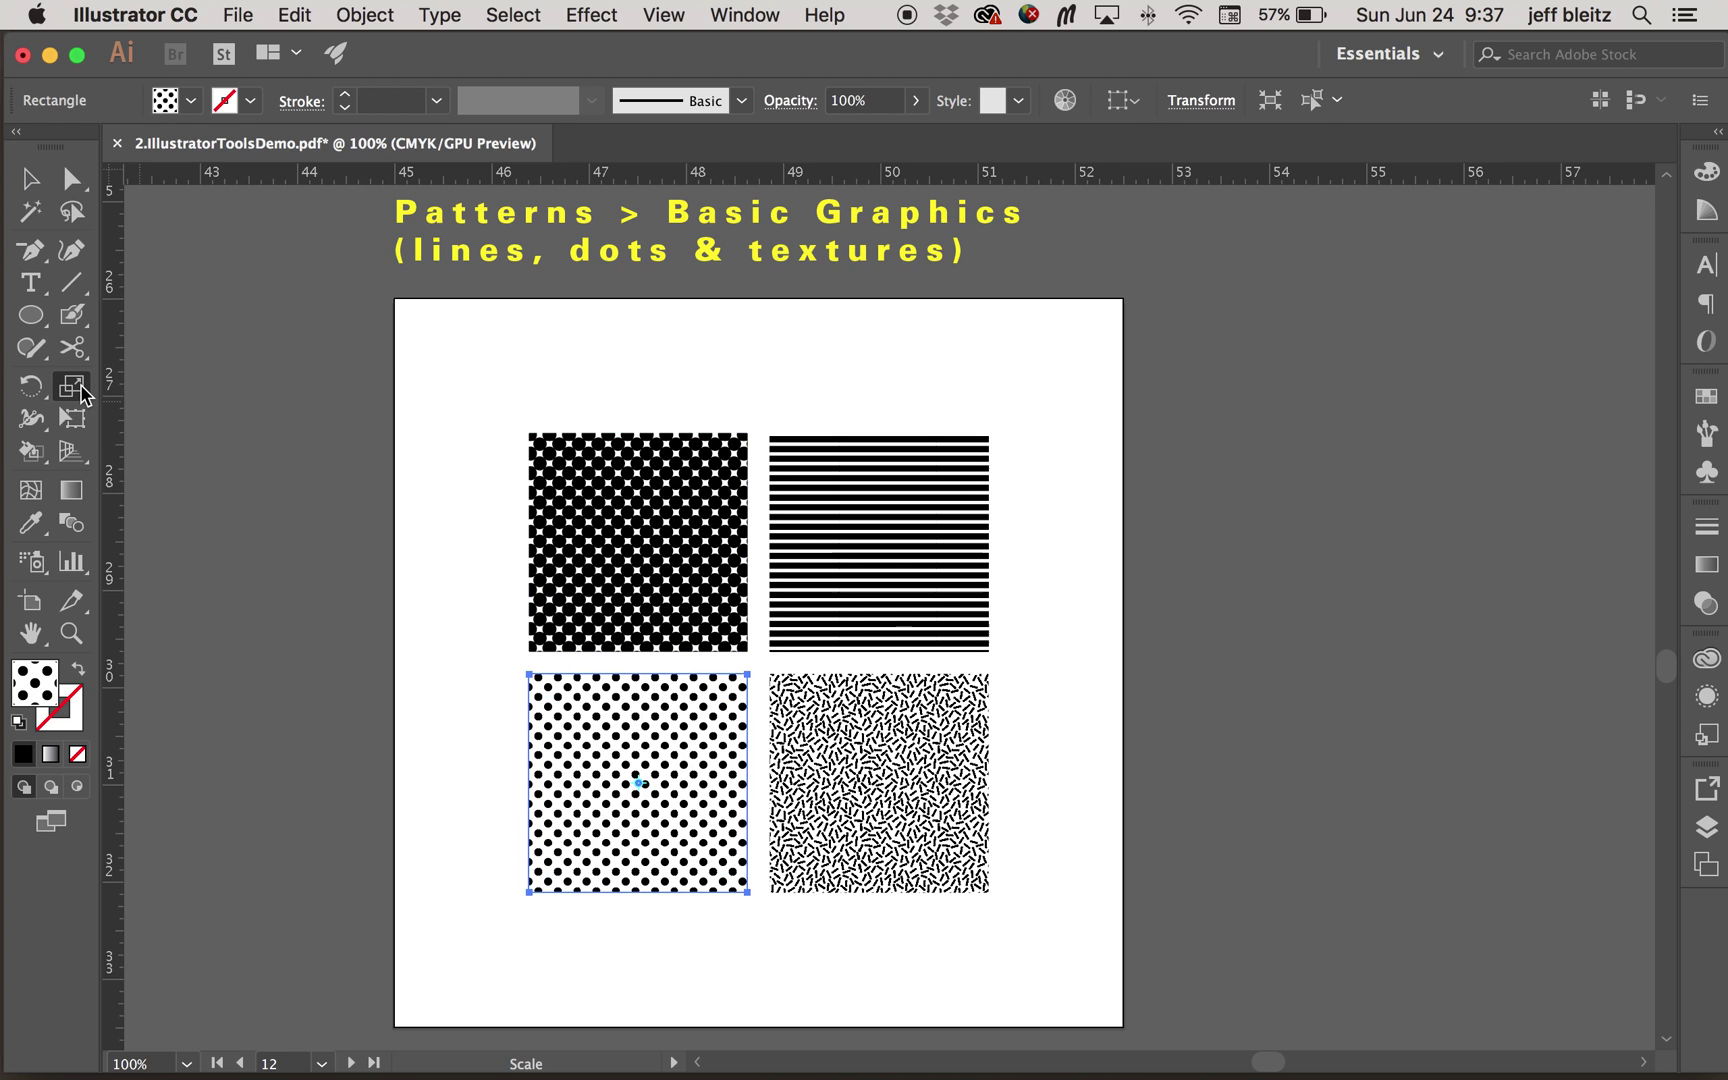
pyautogui.doubleClick(72, 386)
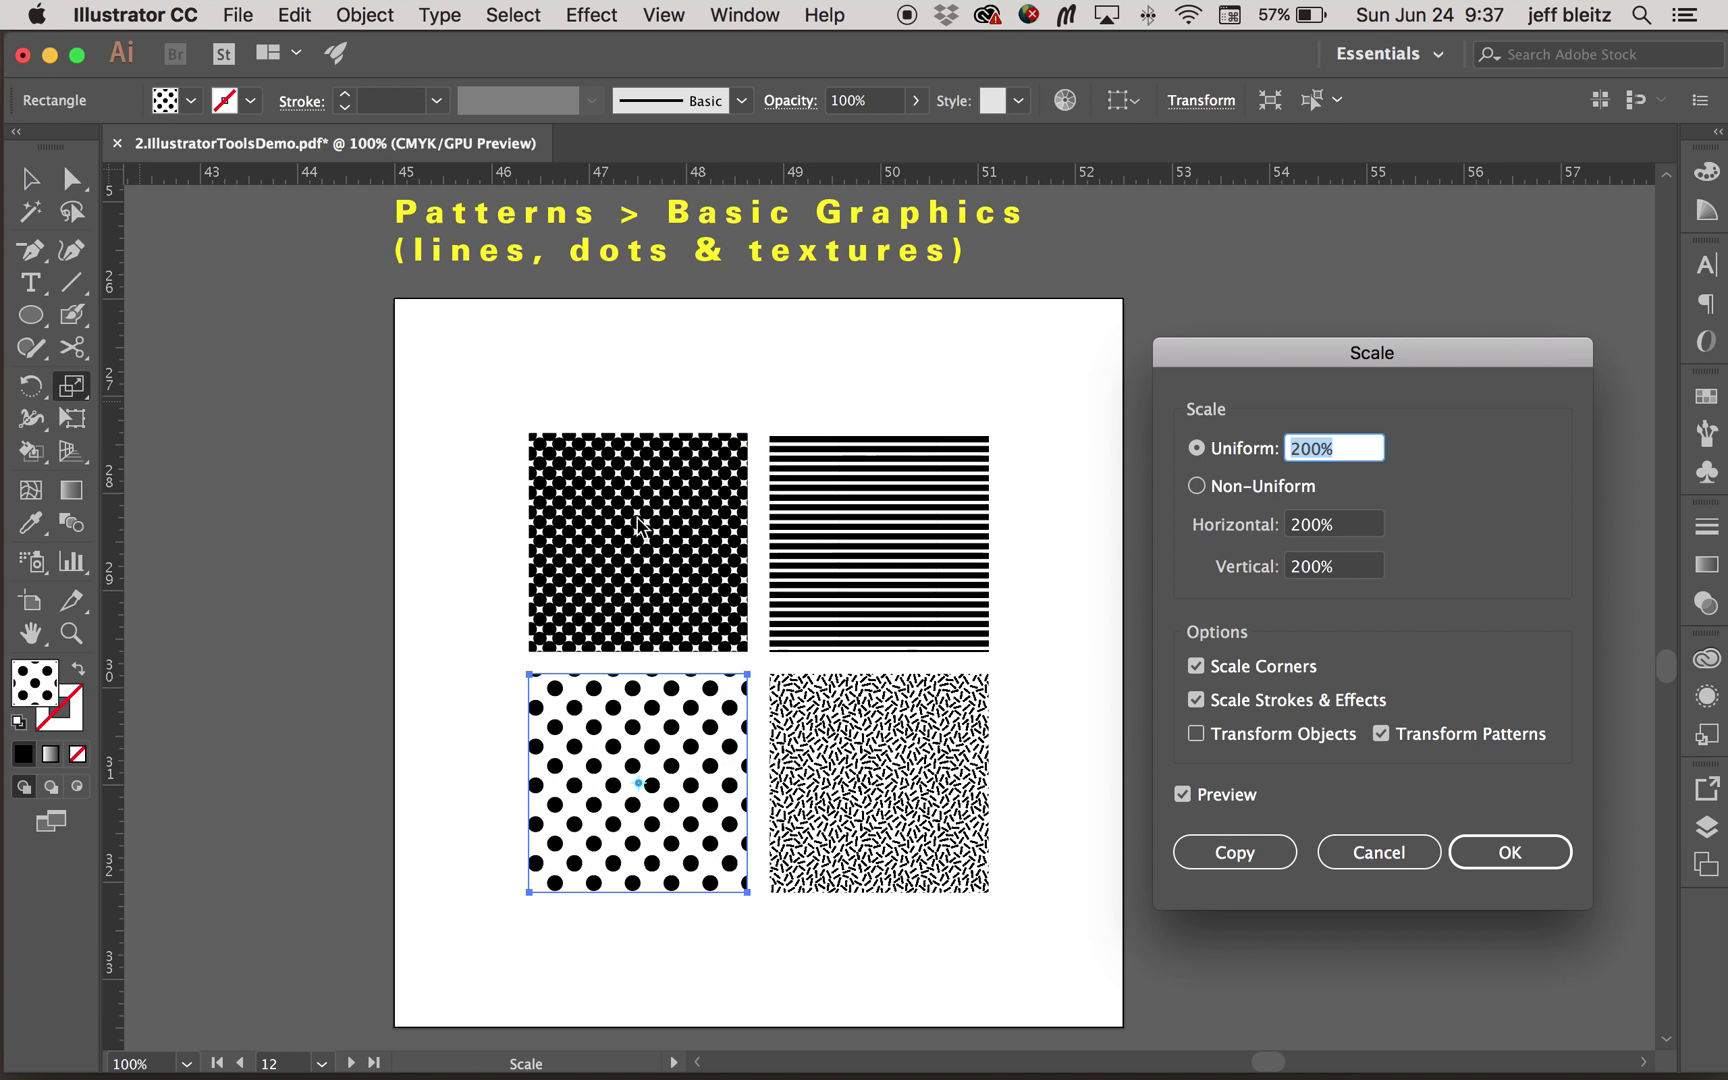
pyautogui.click(1337, 450)
pyautogui.tripleClick(1337, 450)
pyautogui.write('4')
pyautogui.click(1382, 736)
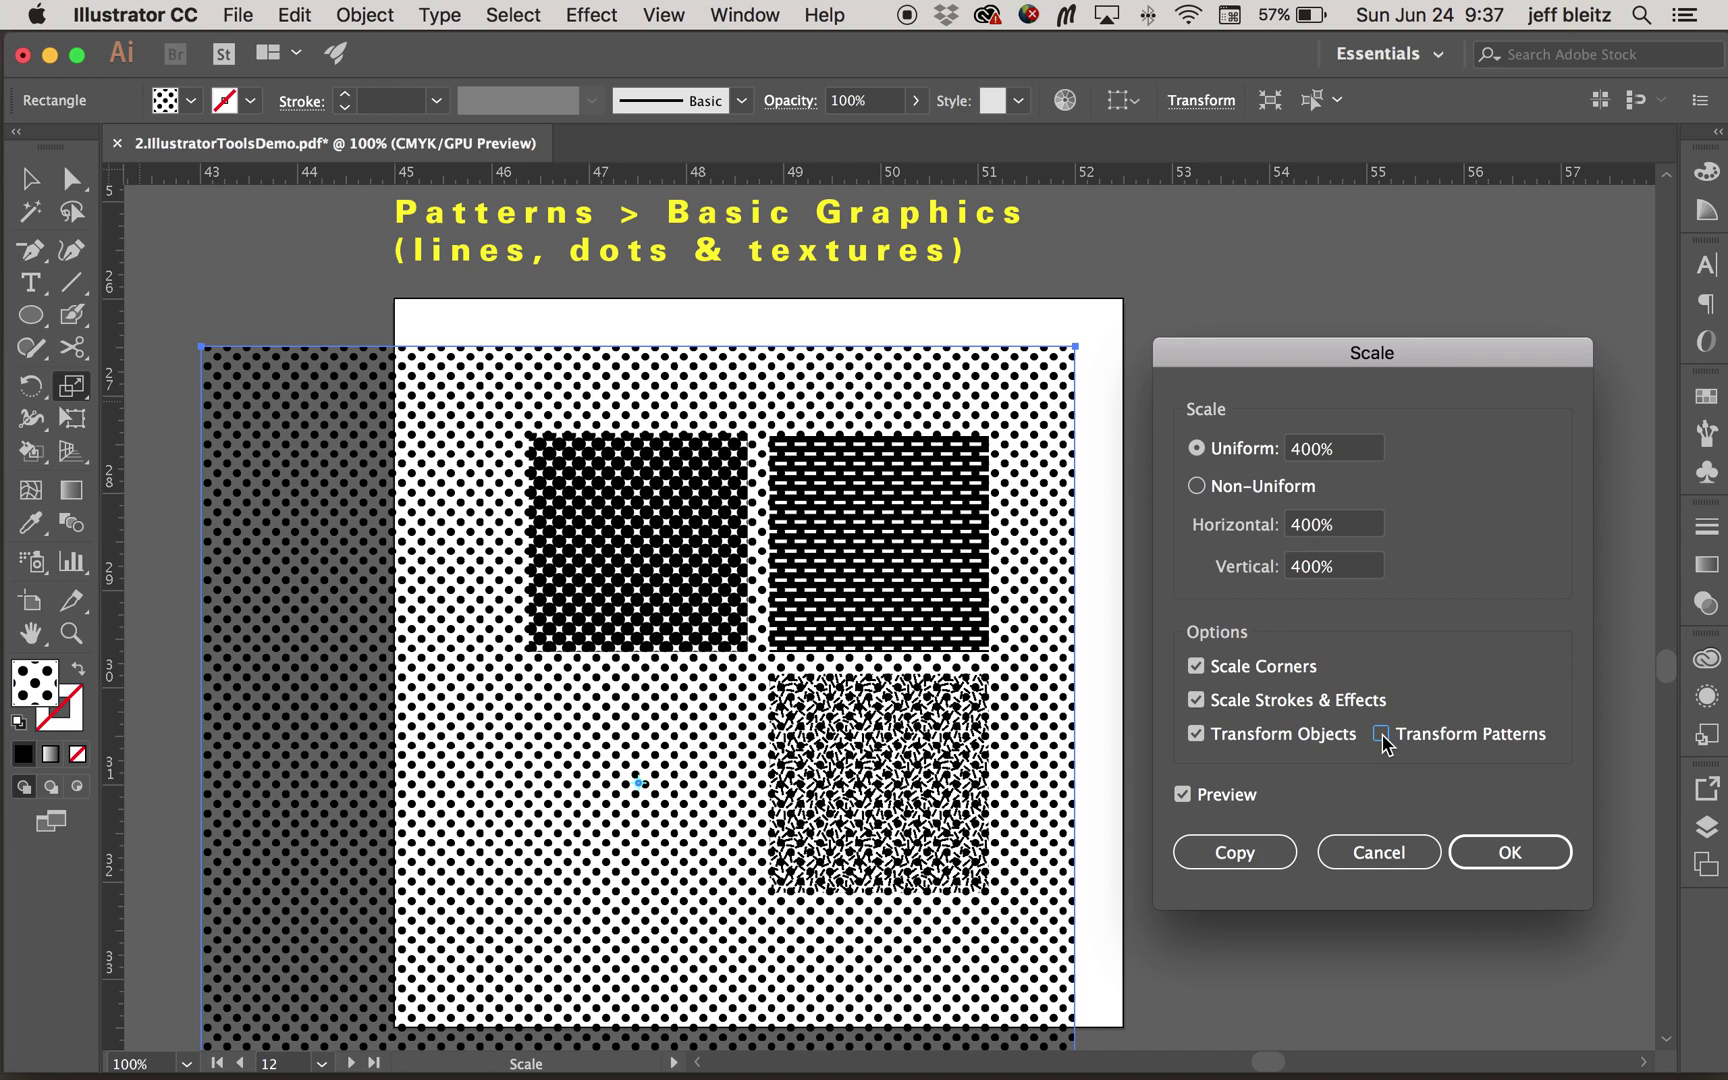
pyautogui.click(1196, 736)
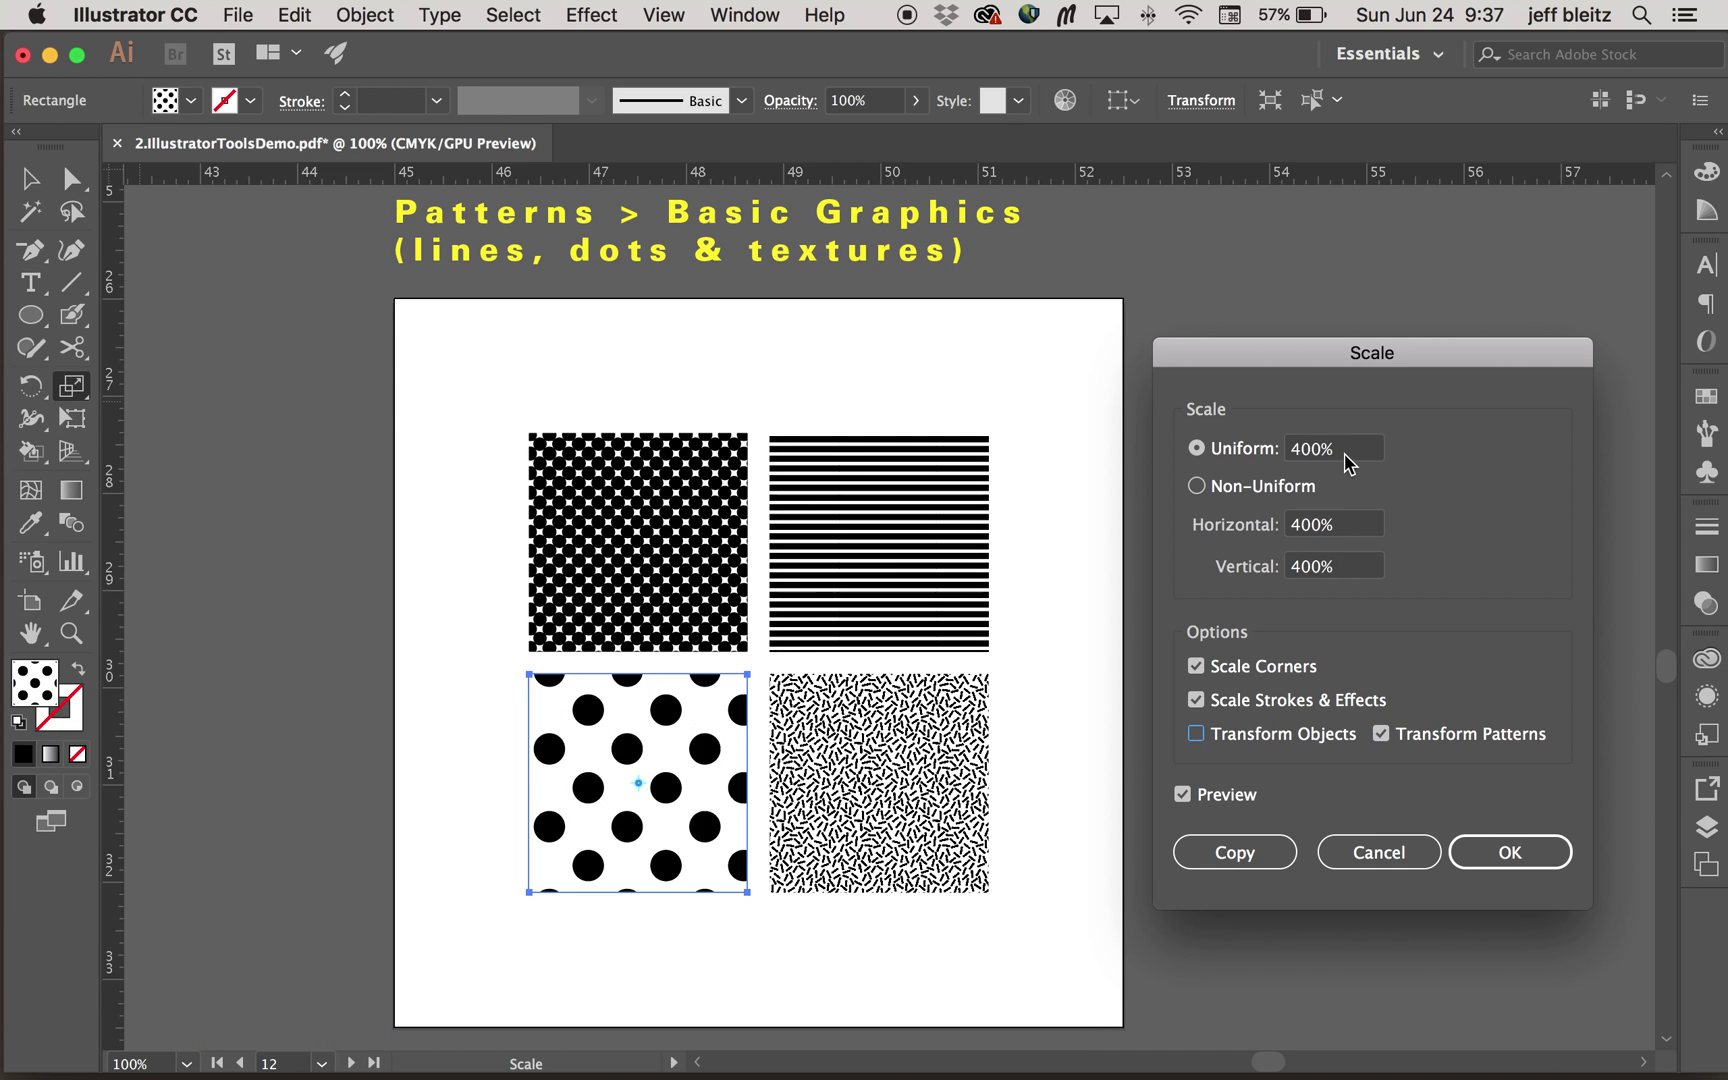
# Scale only the dot pattern uniformly to 200%, with Transform Patterns on and Transform Objects off
pyautogui.write('200')
pyautogui.click(1197, 736)
pyautogui.click(1397, 735)
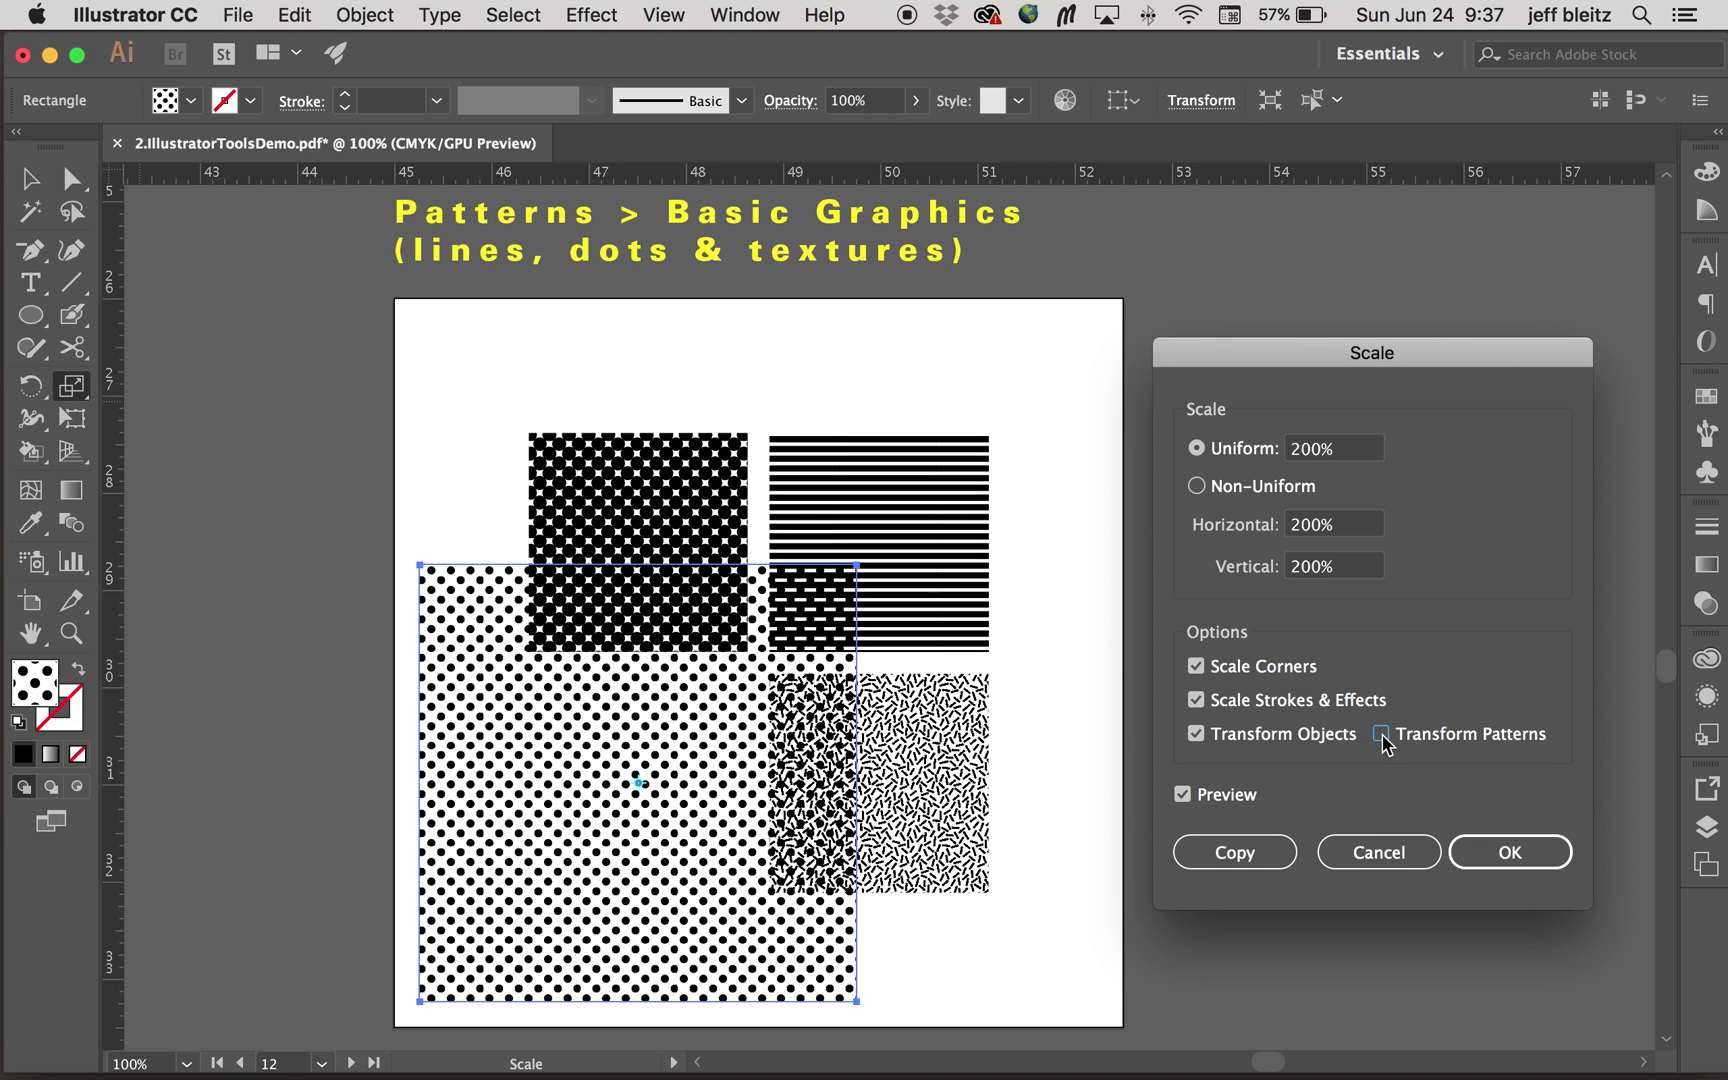
pyautogui.click(1385, 741)
pyautogui.click(1198, 734)
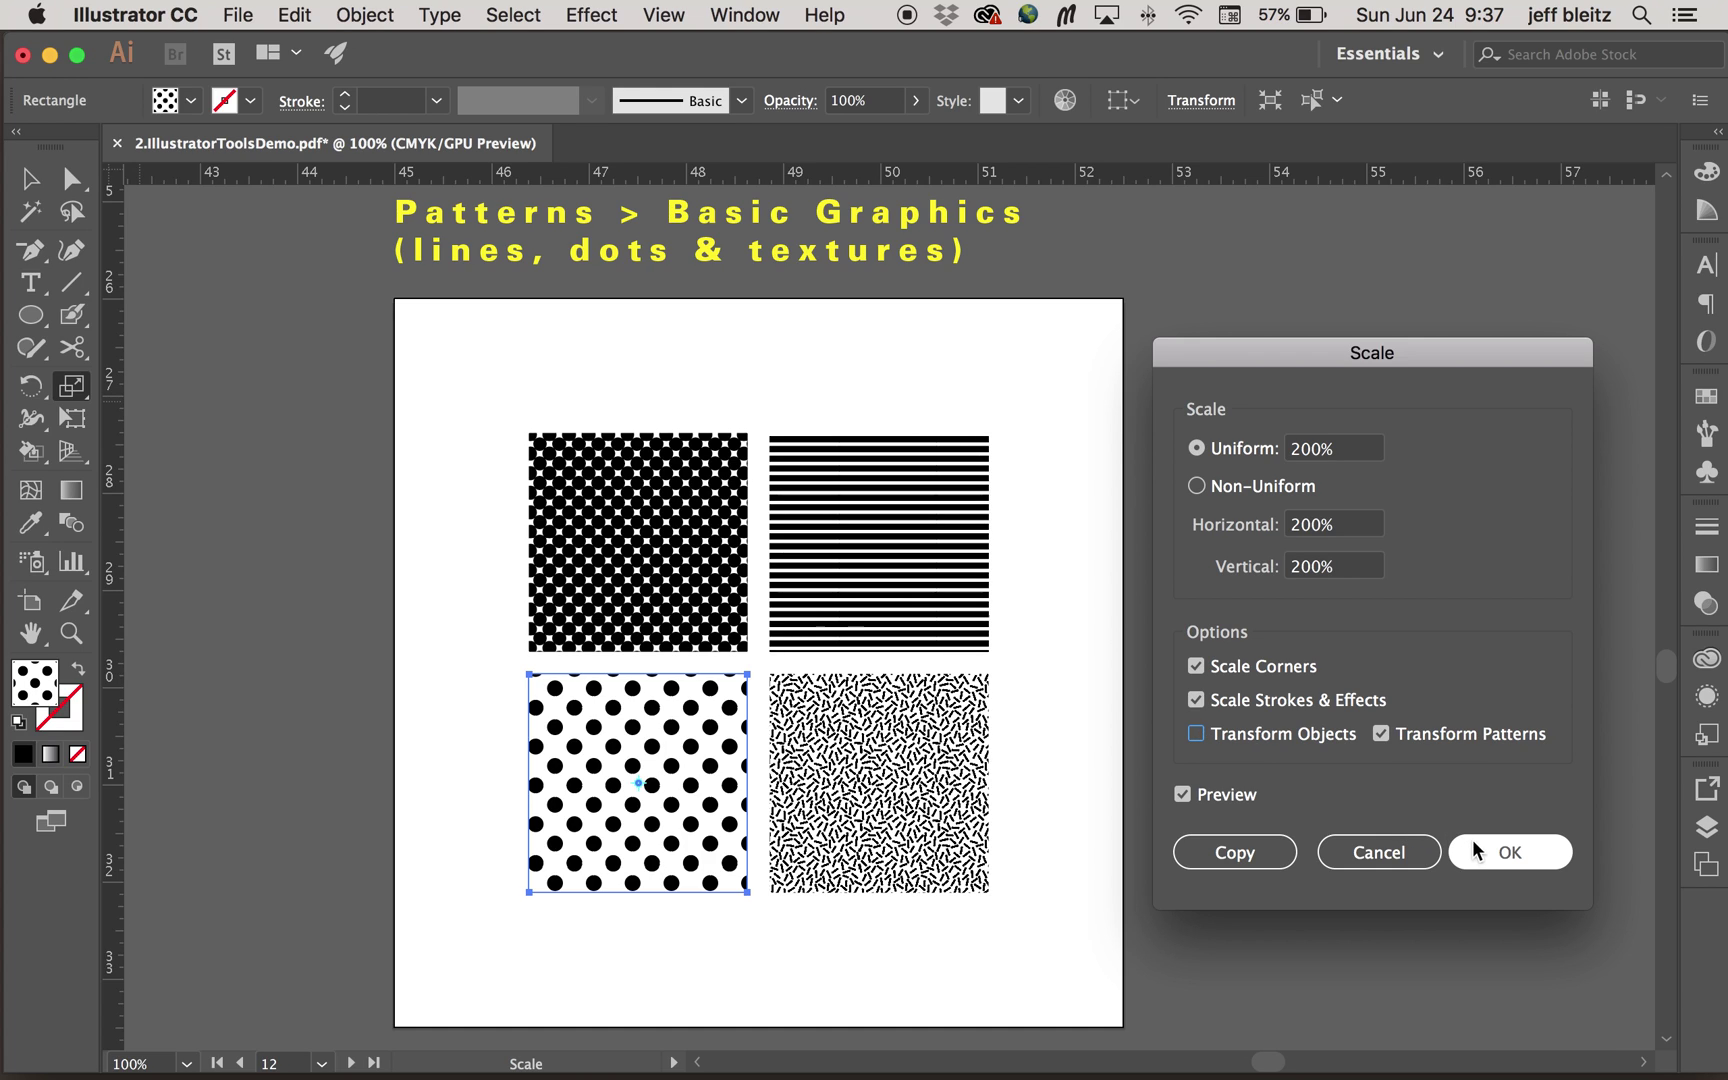
pyautogui.click(1500, 852)
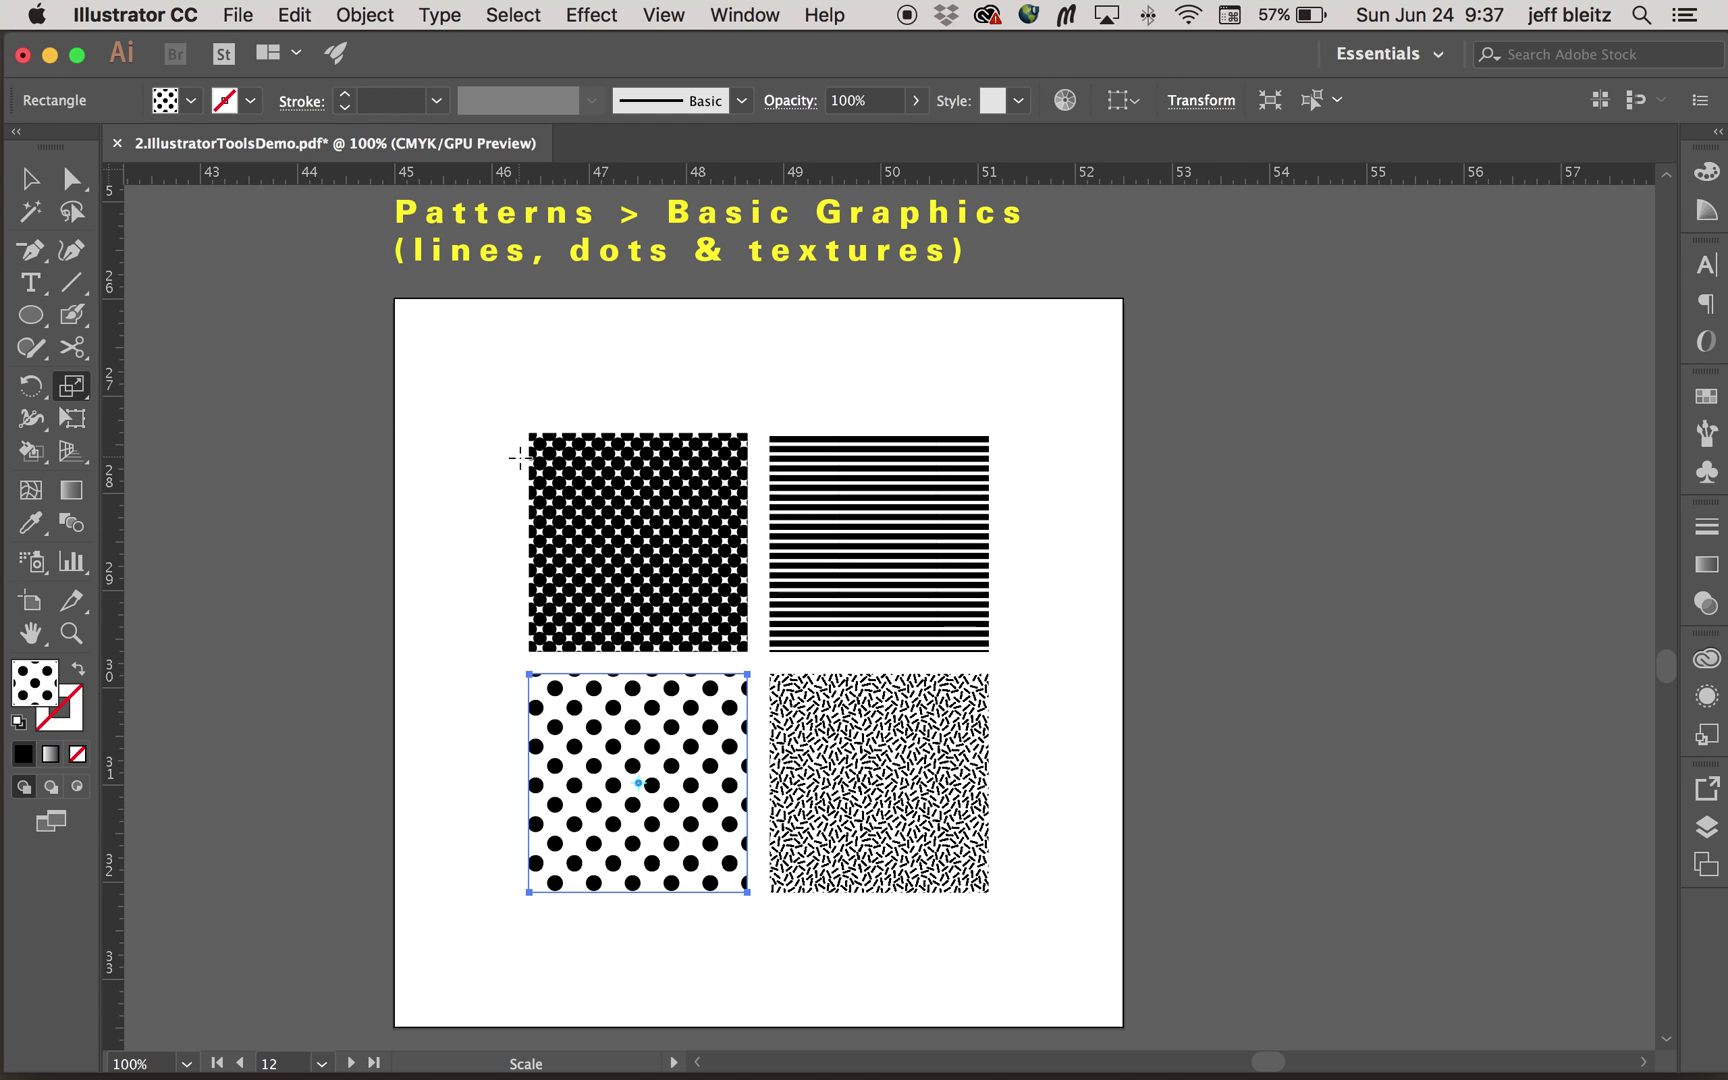
# Try copying the striped fill onto the enlarged-dot square with the Eyedropper, and restore the dot fill
pyautogui.click(30, 178)
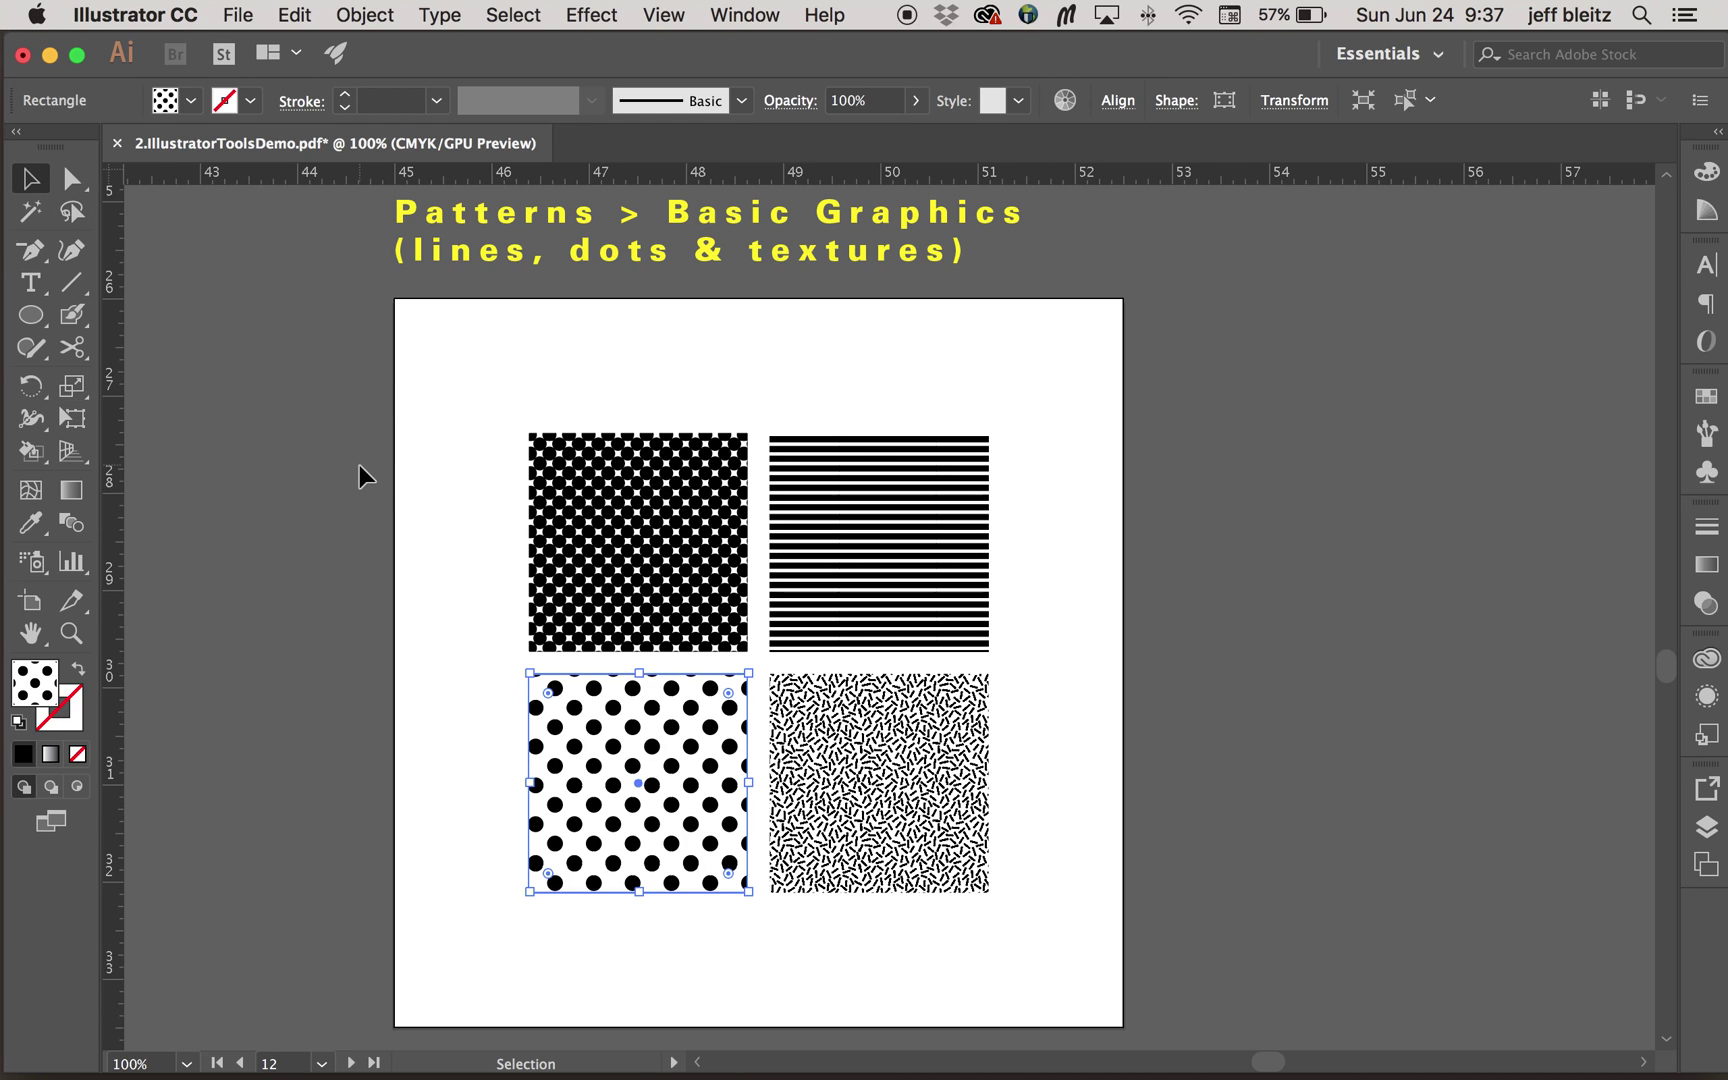
pyautogui.click(585, 588)
pyautogui.click(588, 776)
pyautogui.click(30, 522)
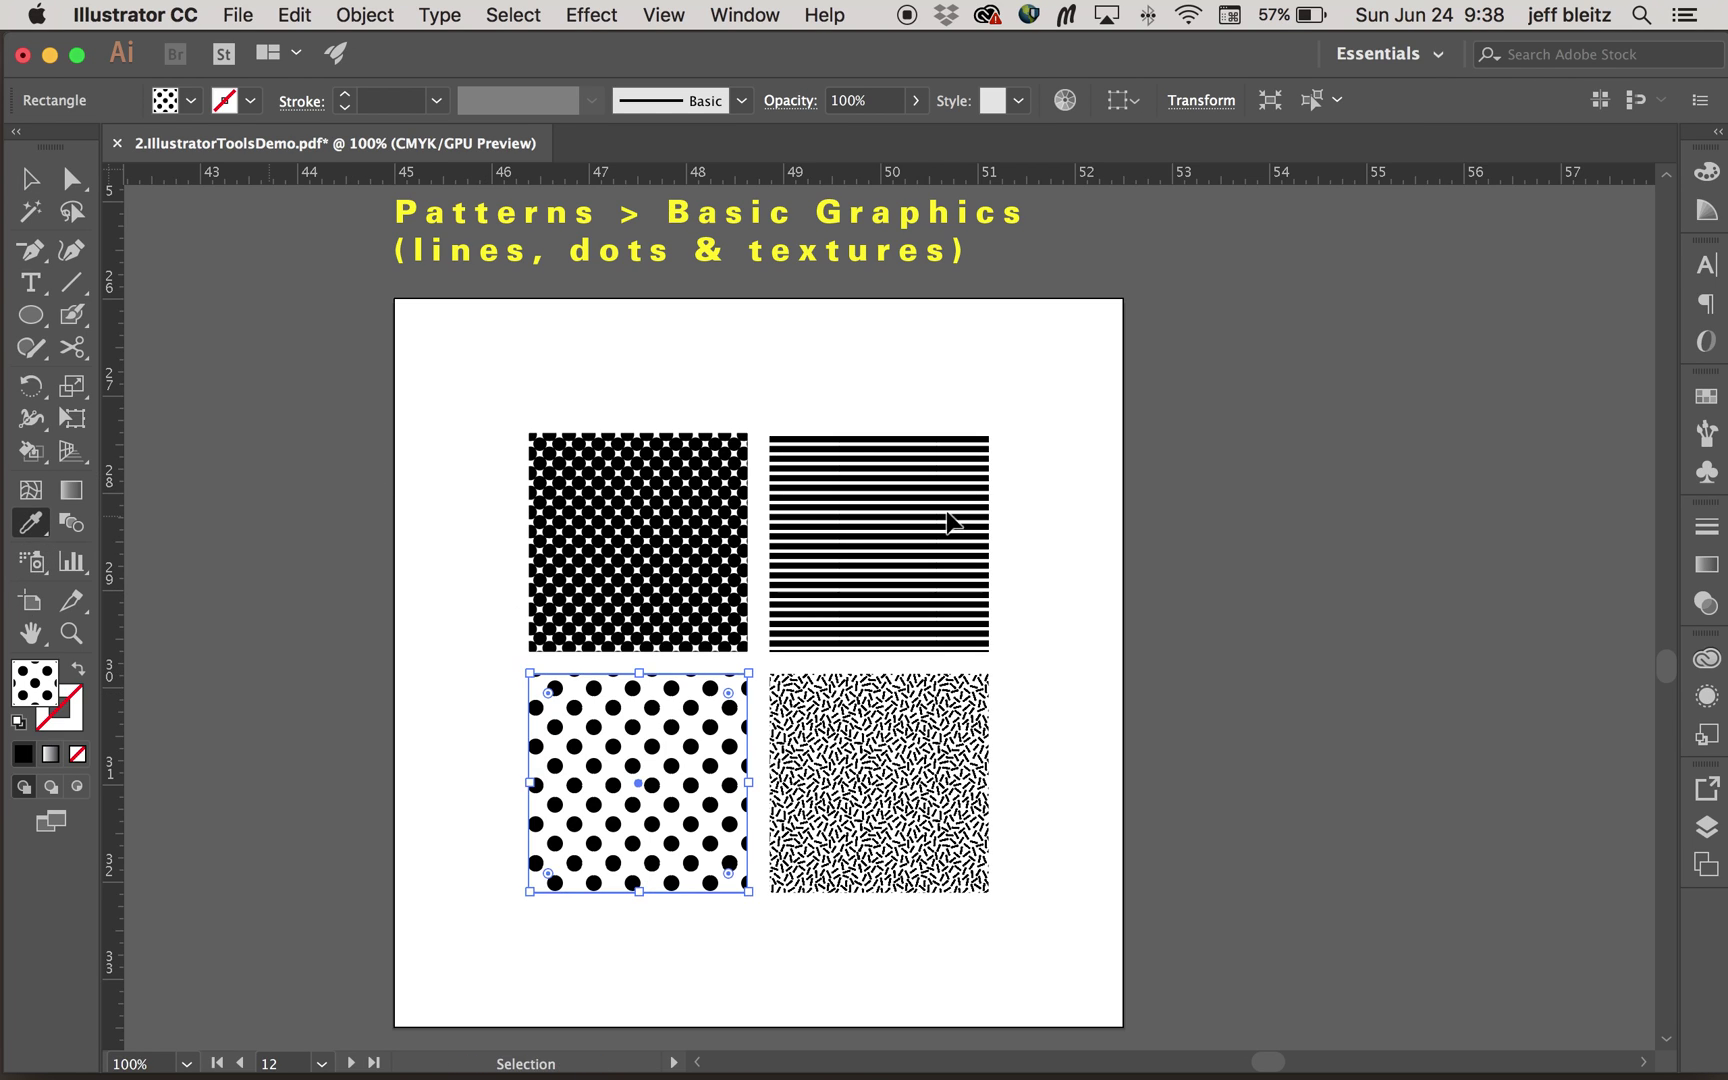
pyautogui.click(924, 505)
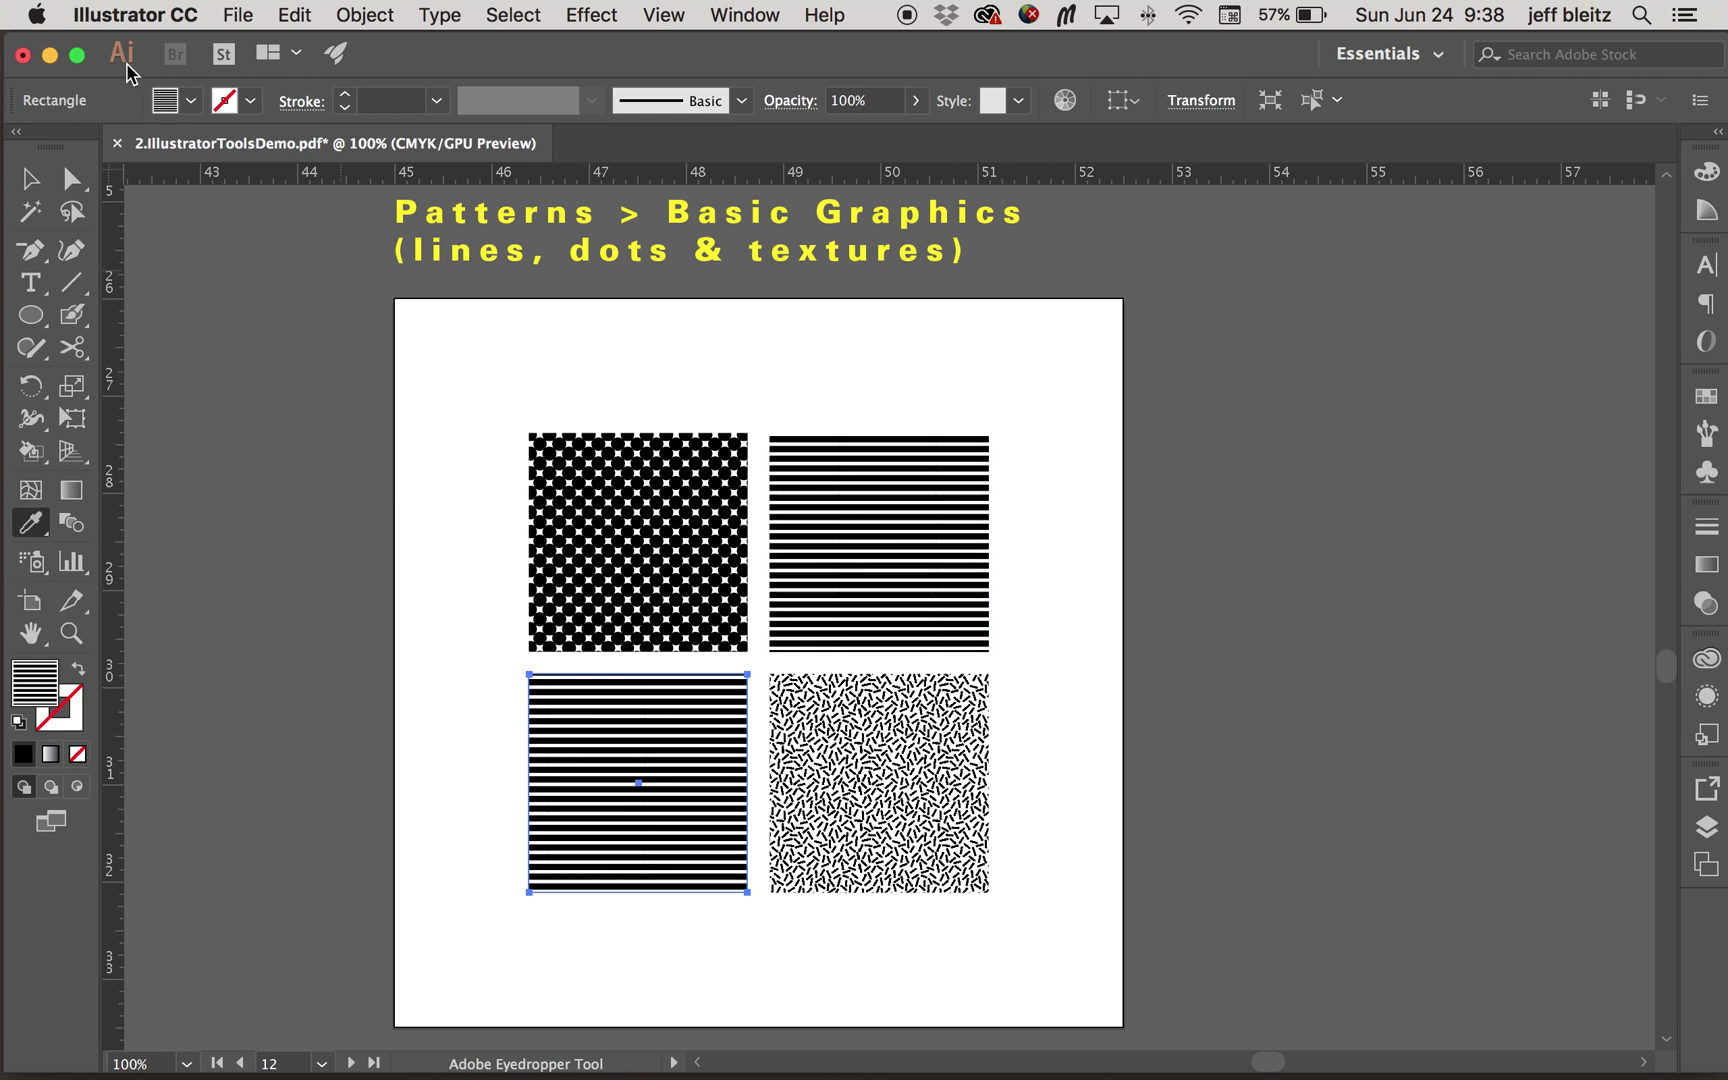
pyautogui.click(533, 538)
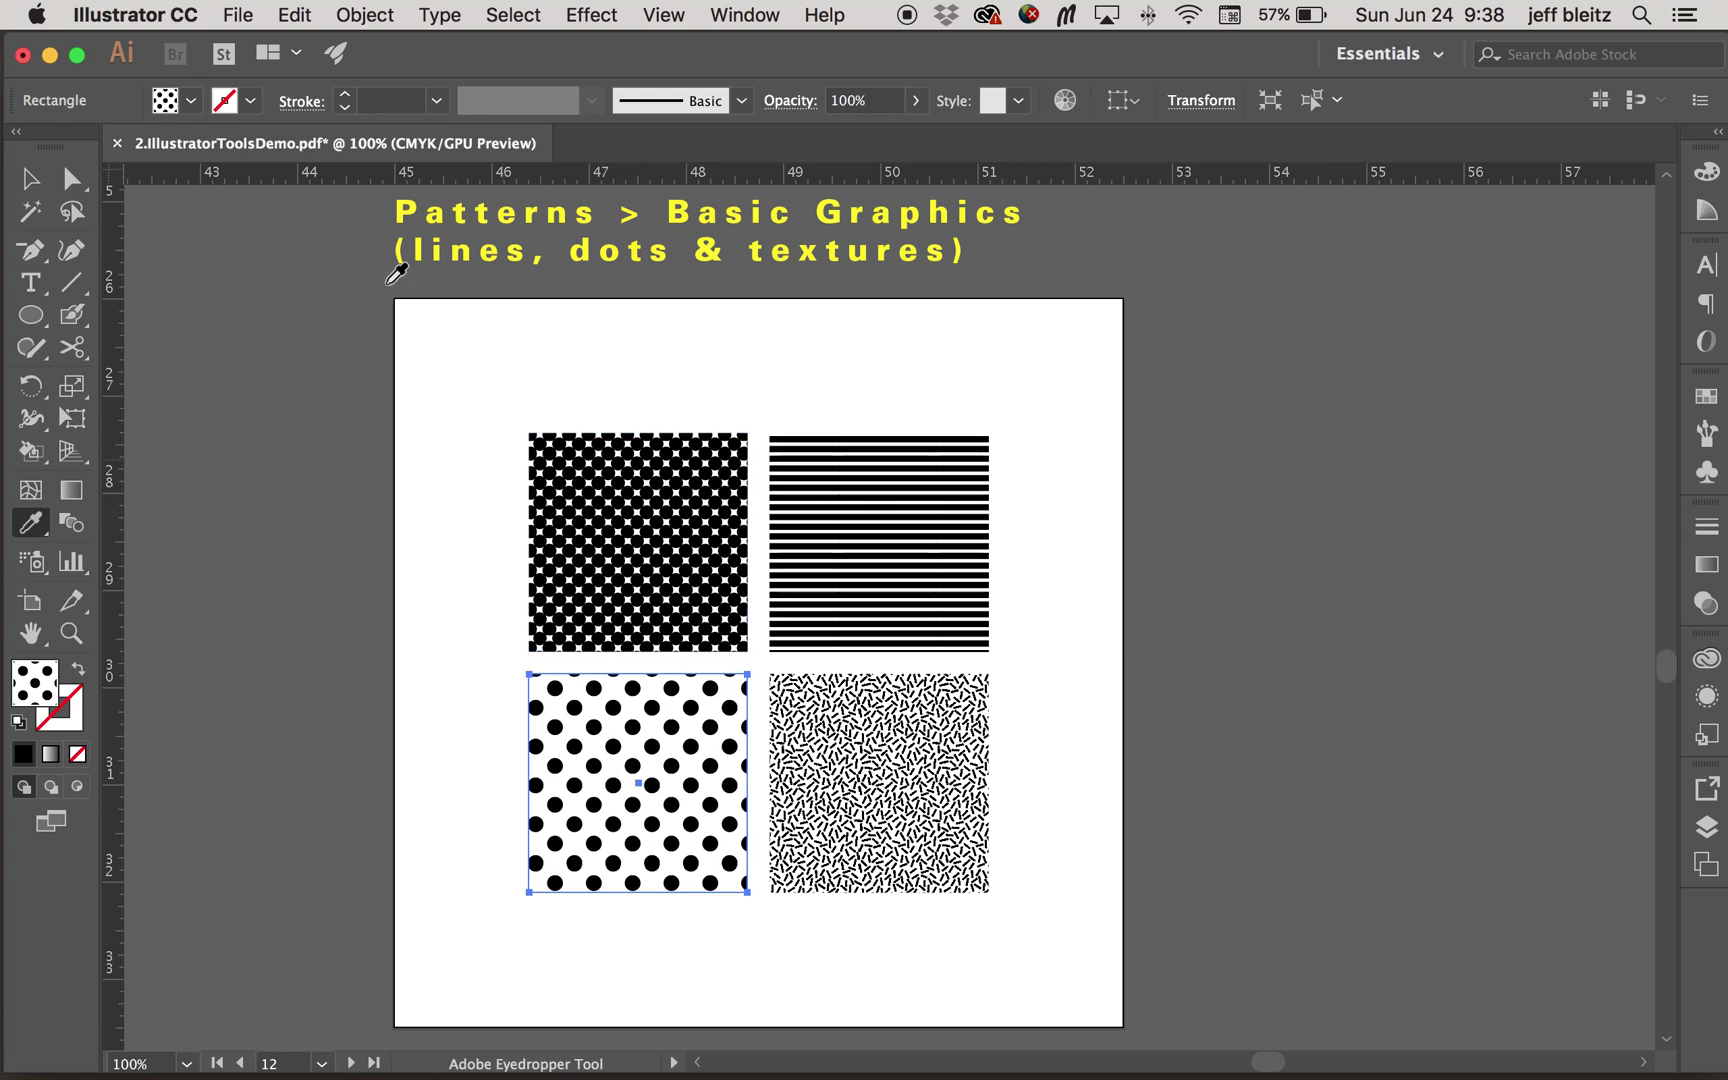
# Fill the enlarged-dot square with the wavy contour-line texture swatch
pyautogui.click(191, 101)
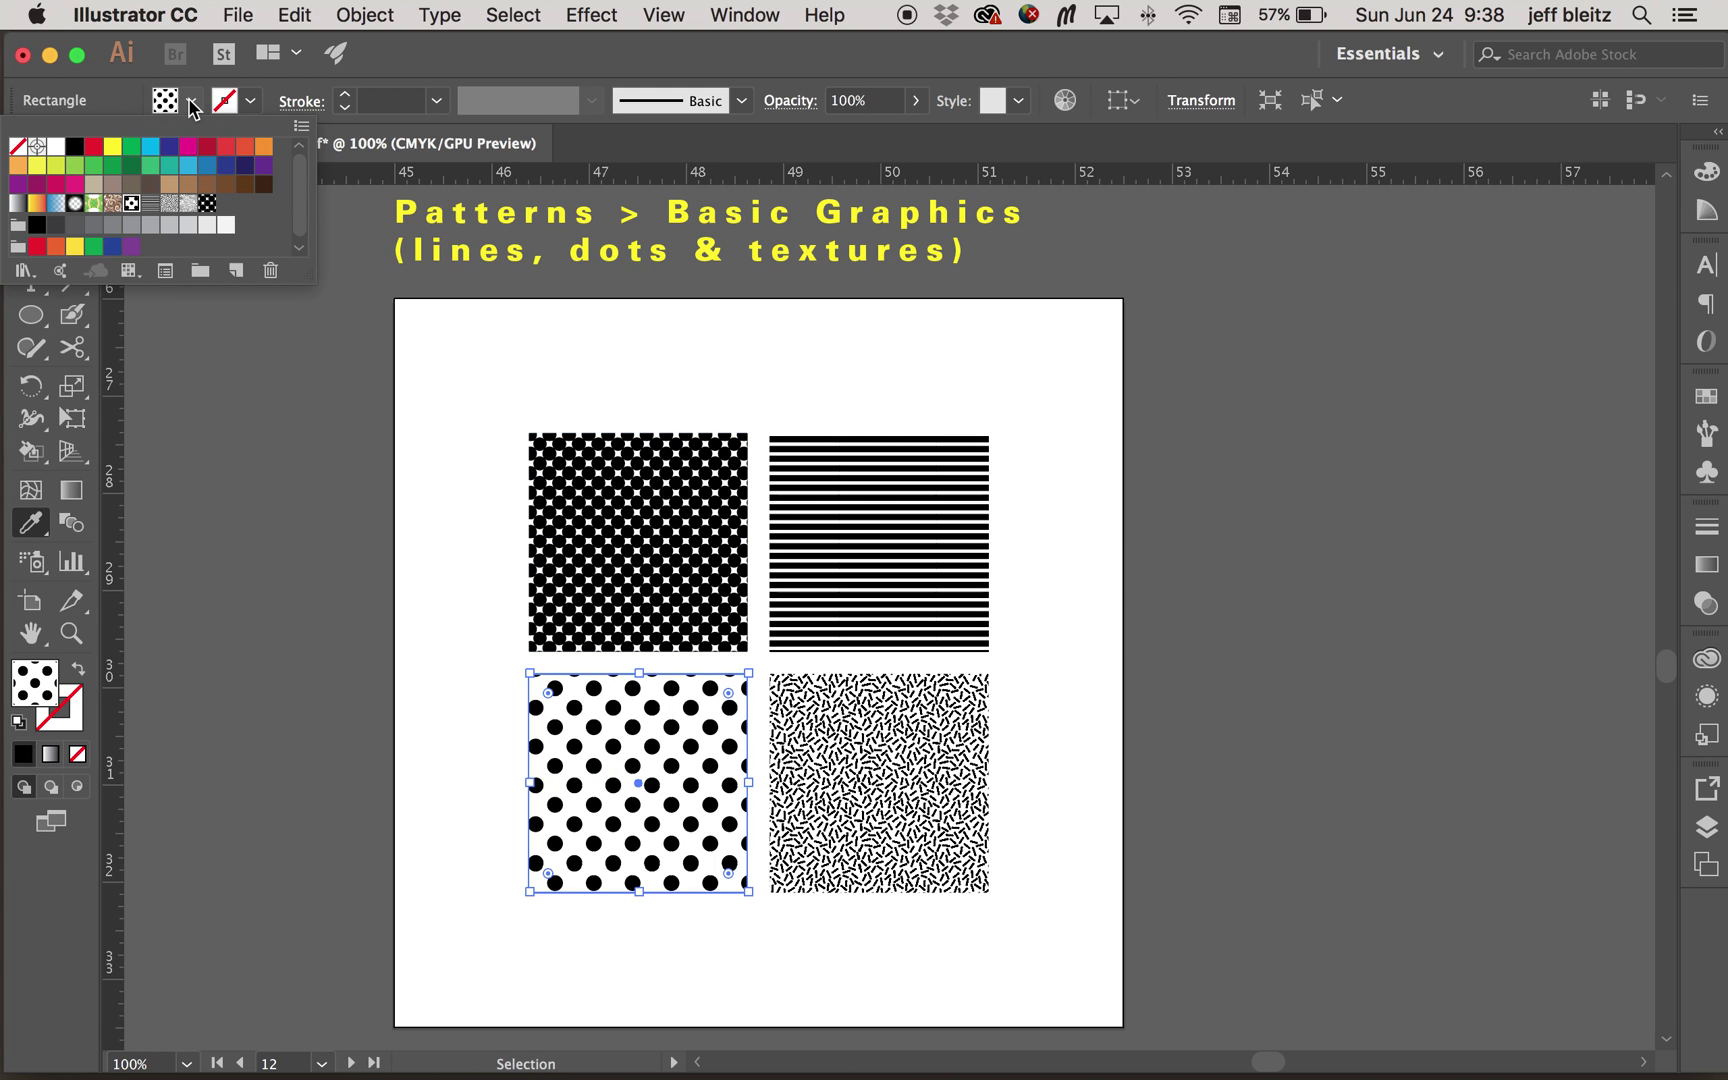
pyautogui.click(188, 207)
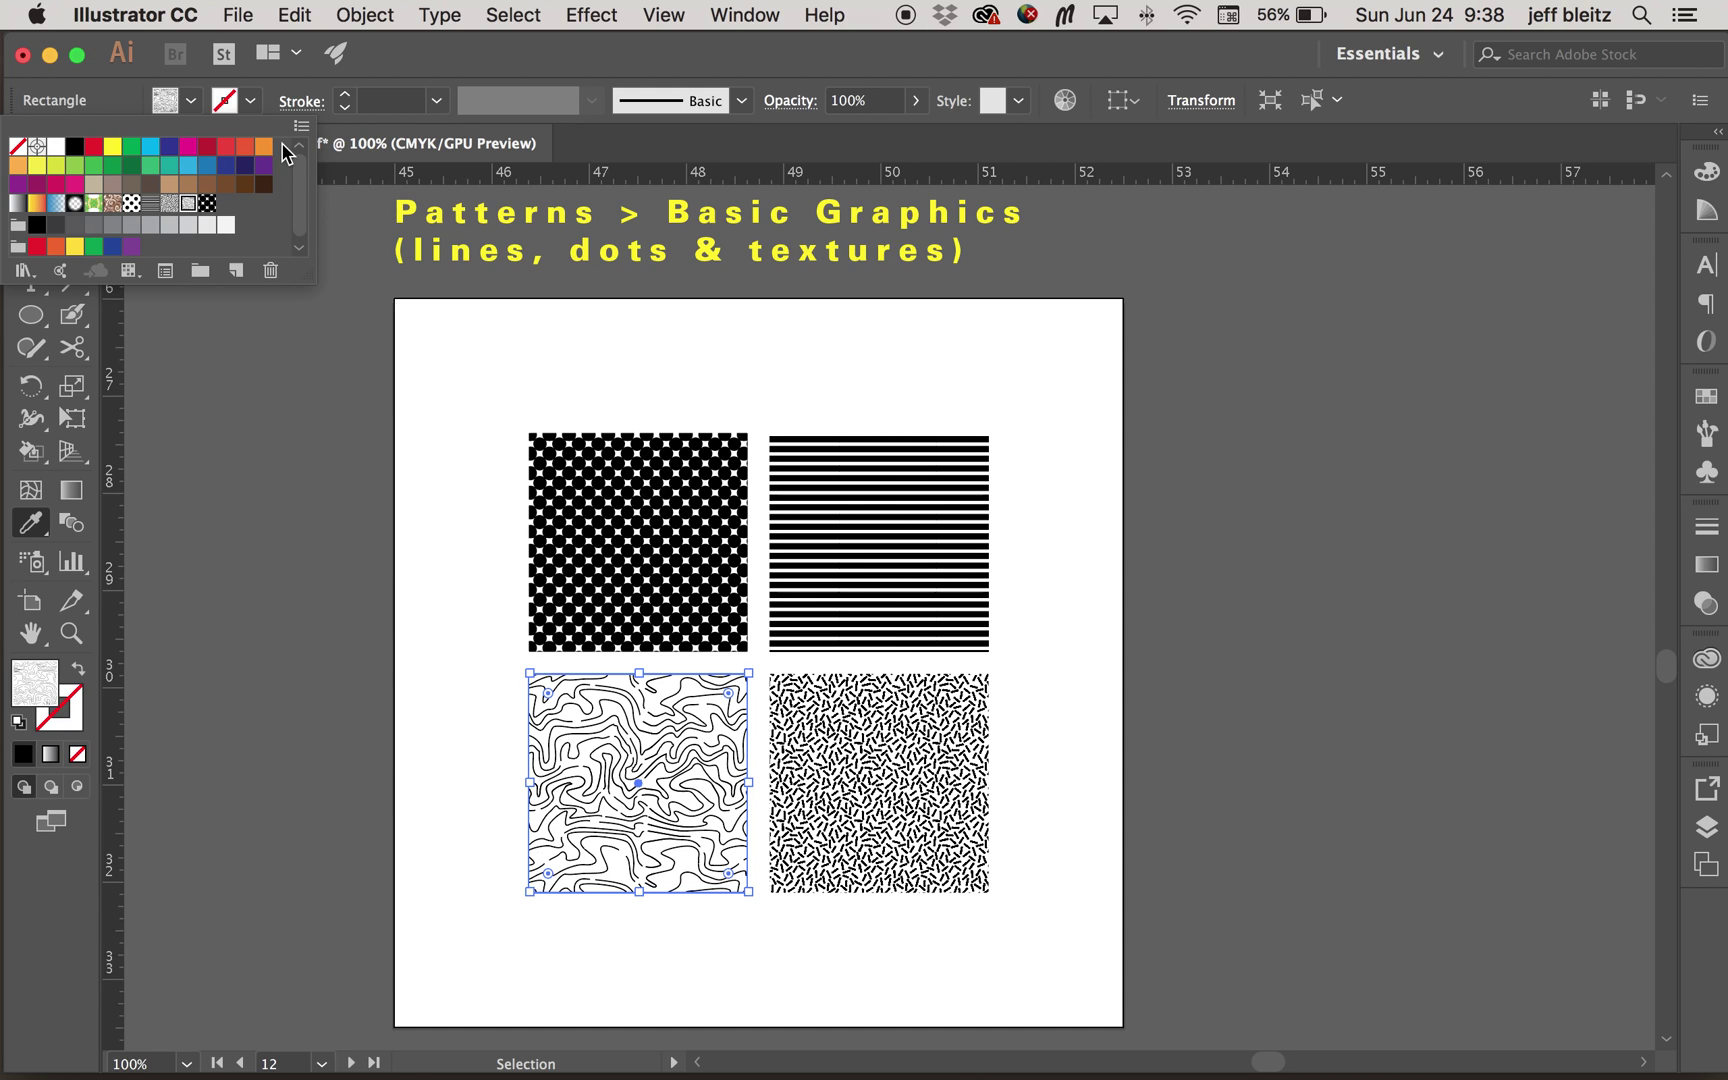
pyautogui.click(190, 104)
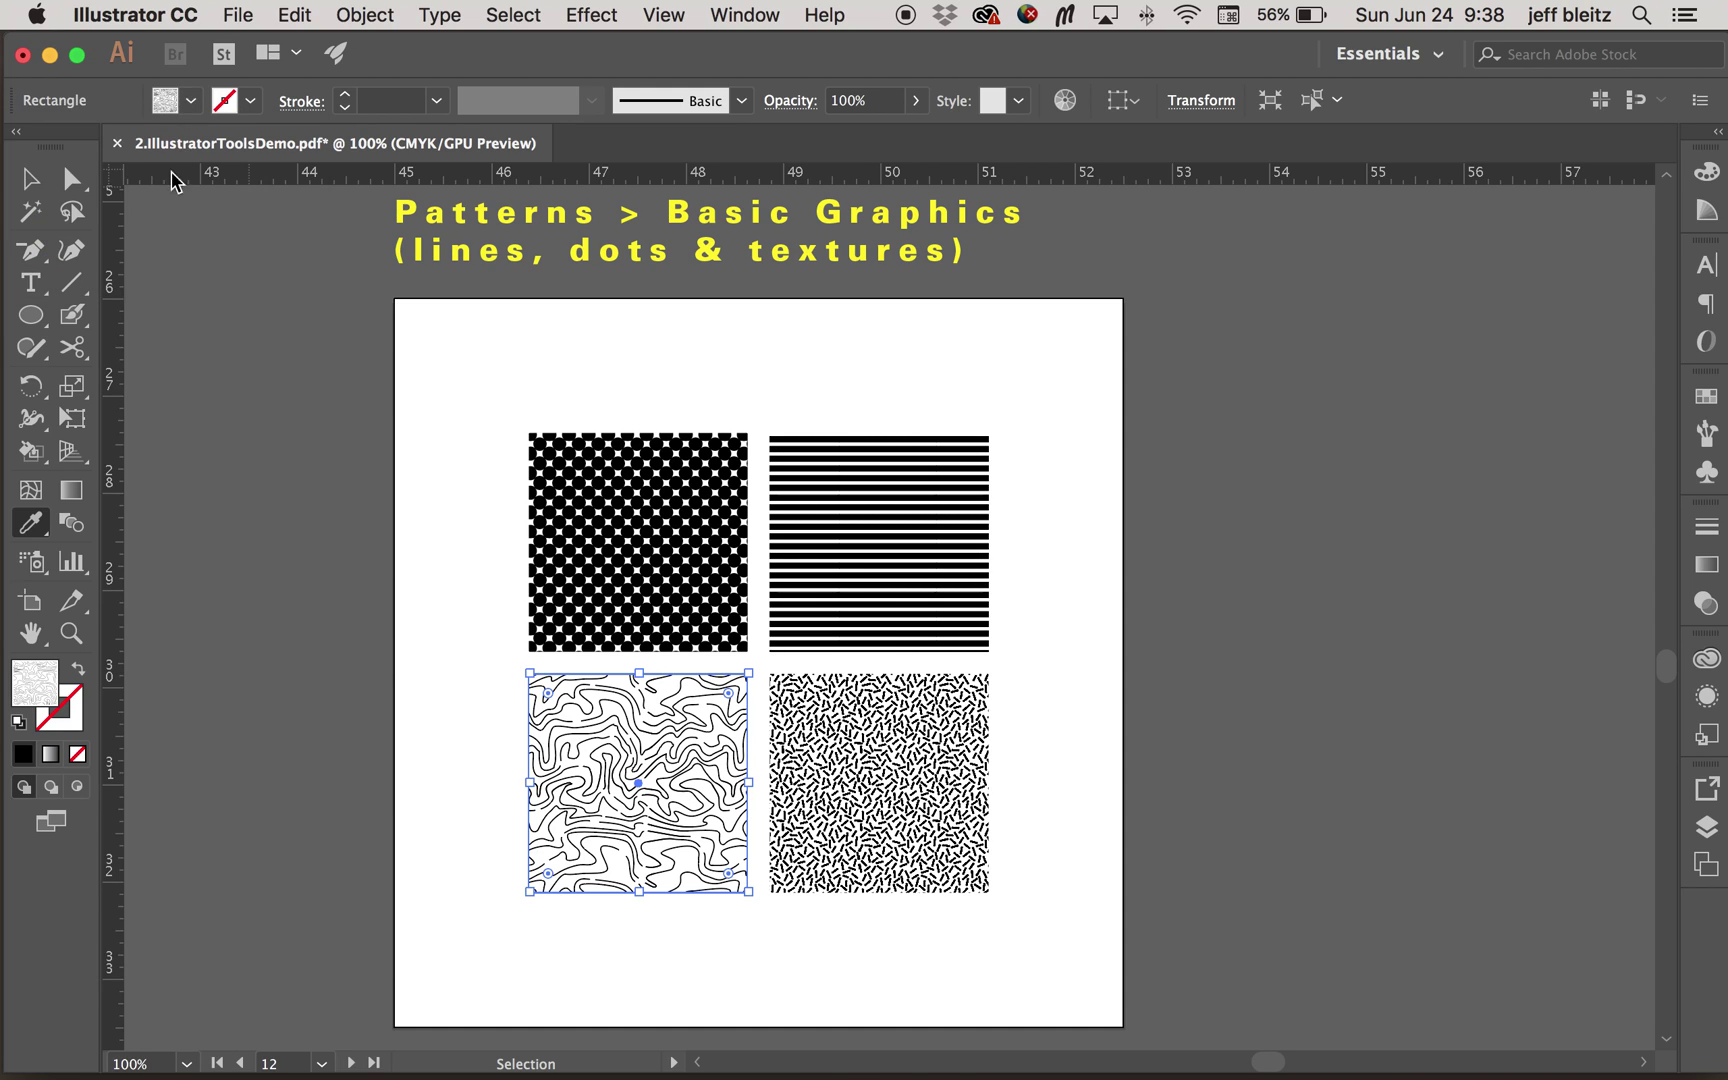
# Preview a 60° pattern-only rotation on the wavy-textured square, cancel it, and deselect the square
pyautogui.click(31, 386)
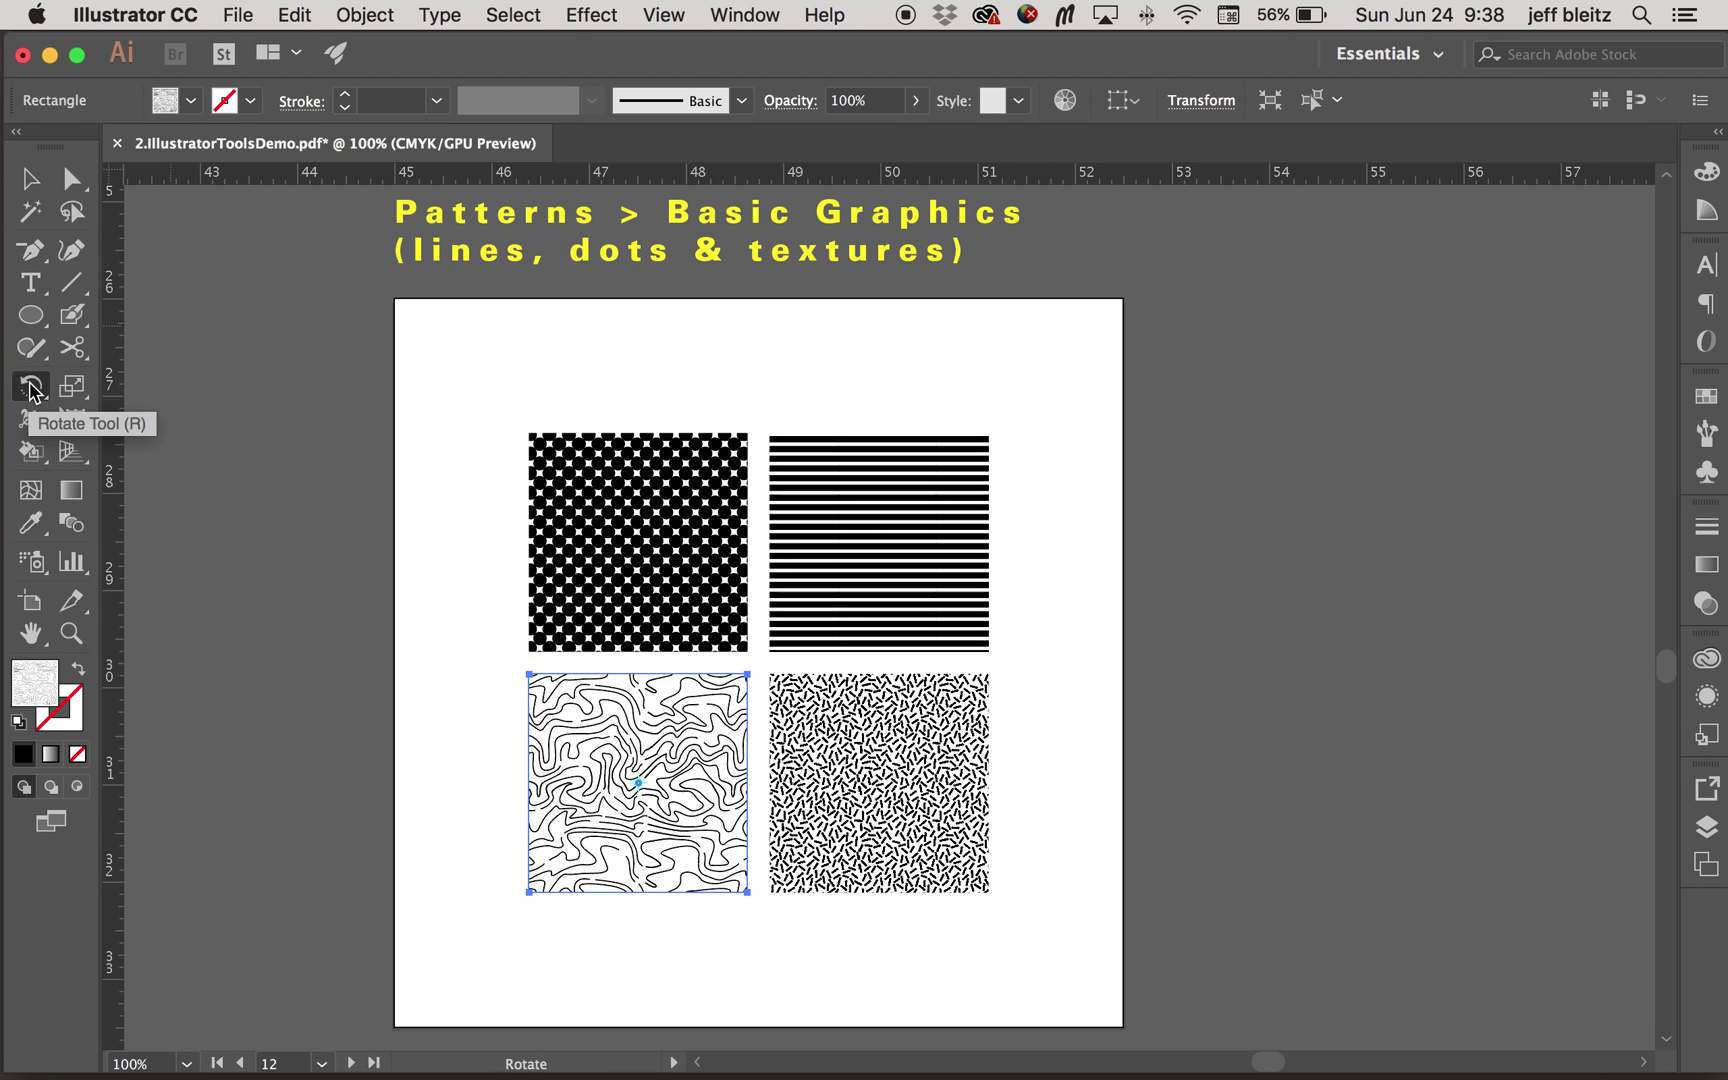
pyautogui.doubleClick(31, 386)
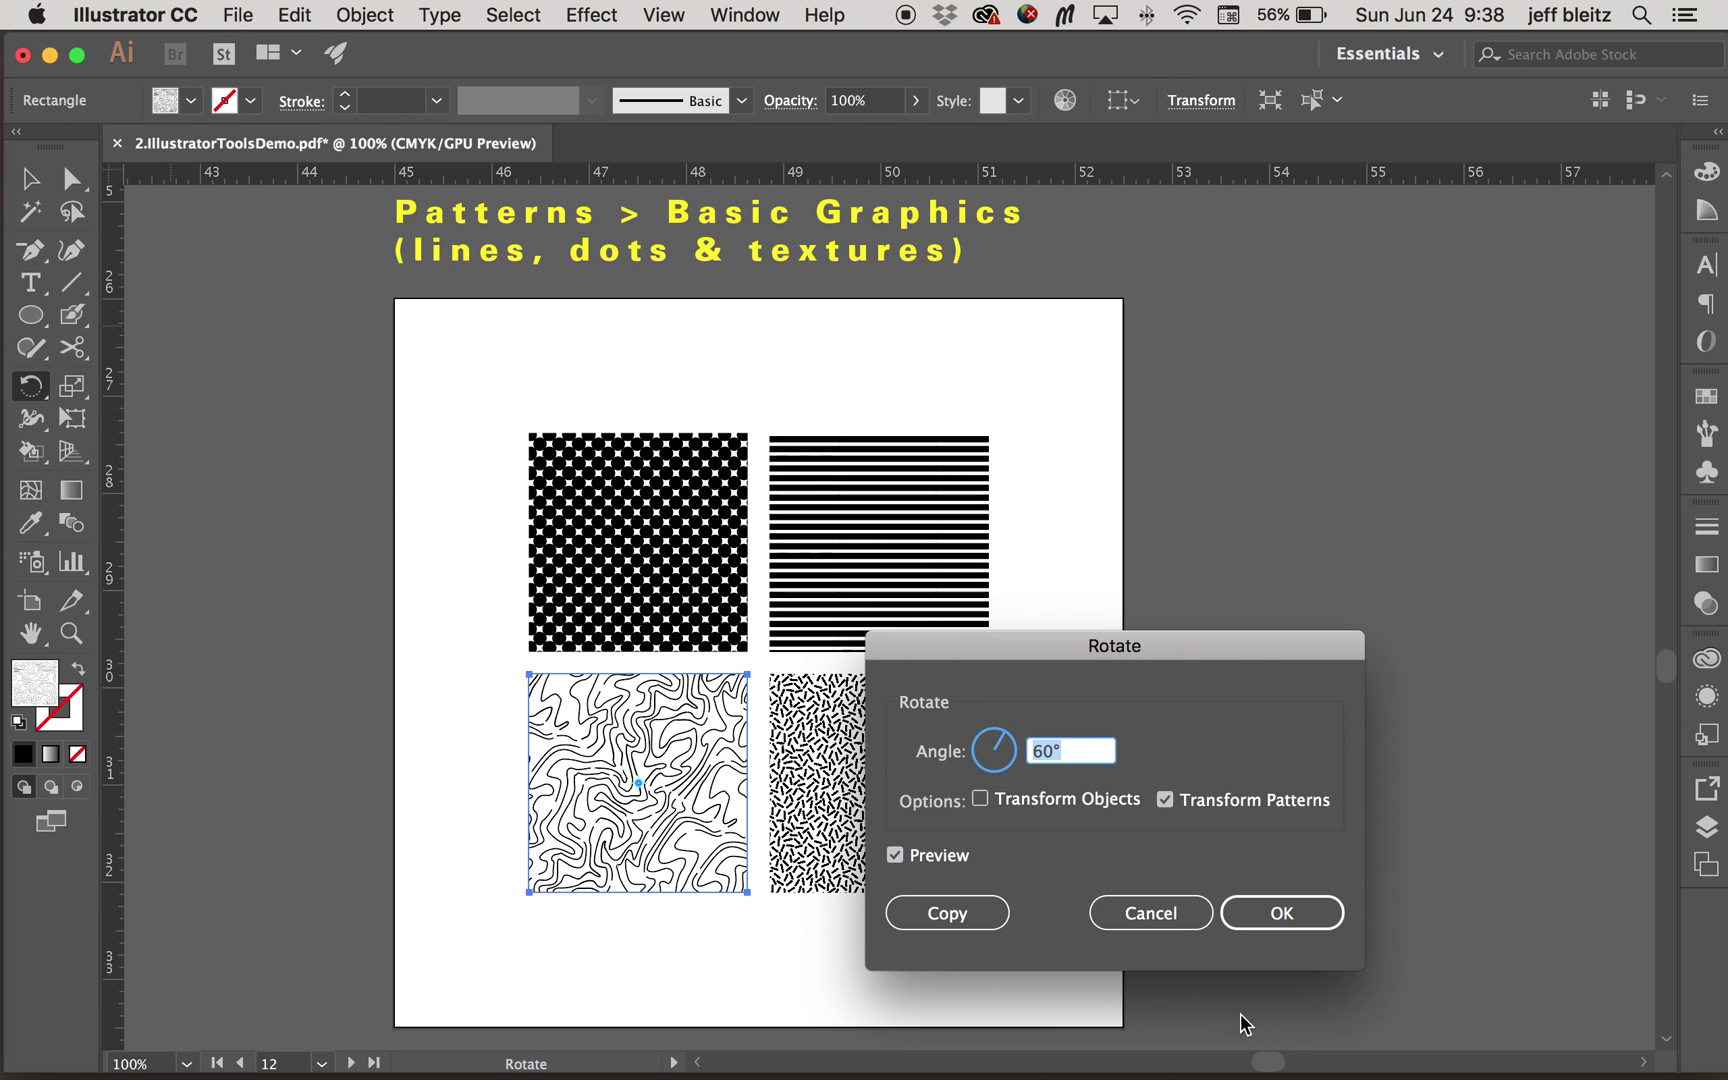
pyautogui.click(1155, 908)
pyautogui.press('v')
pyautogui.click(872, 400)
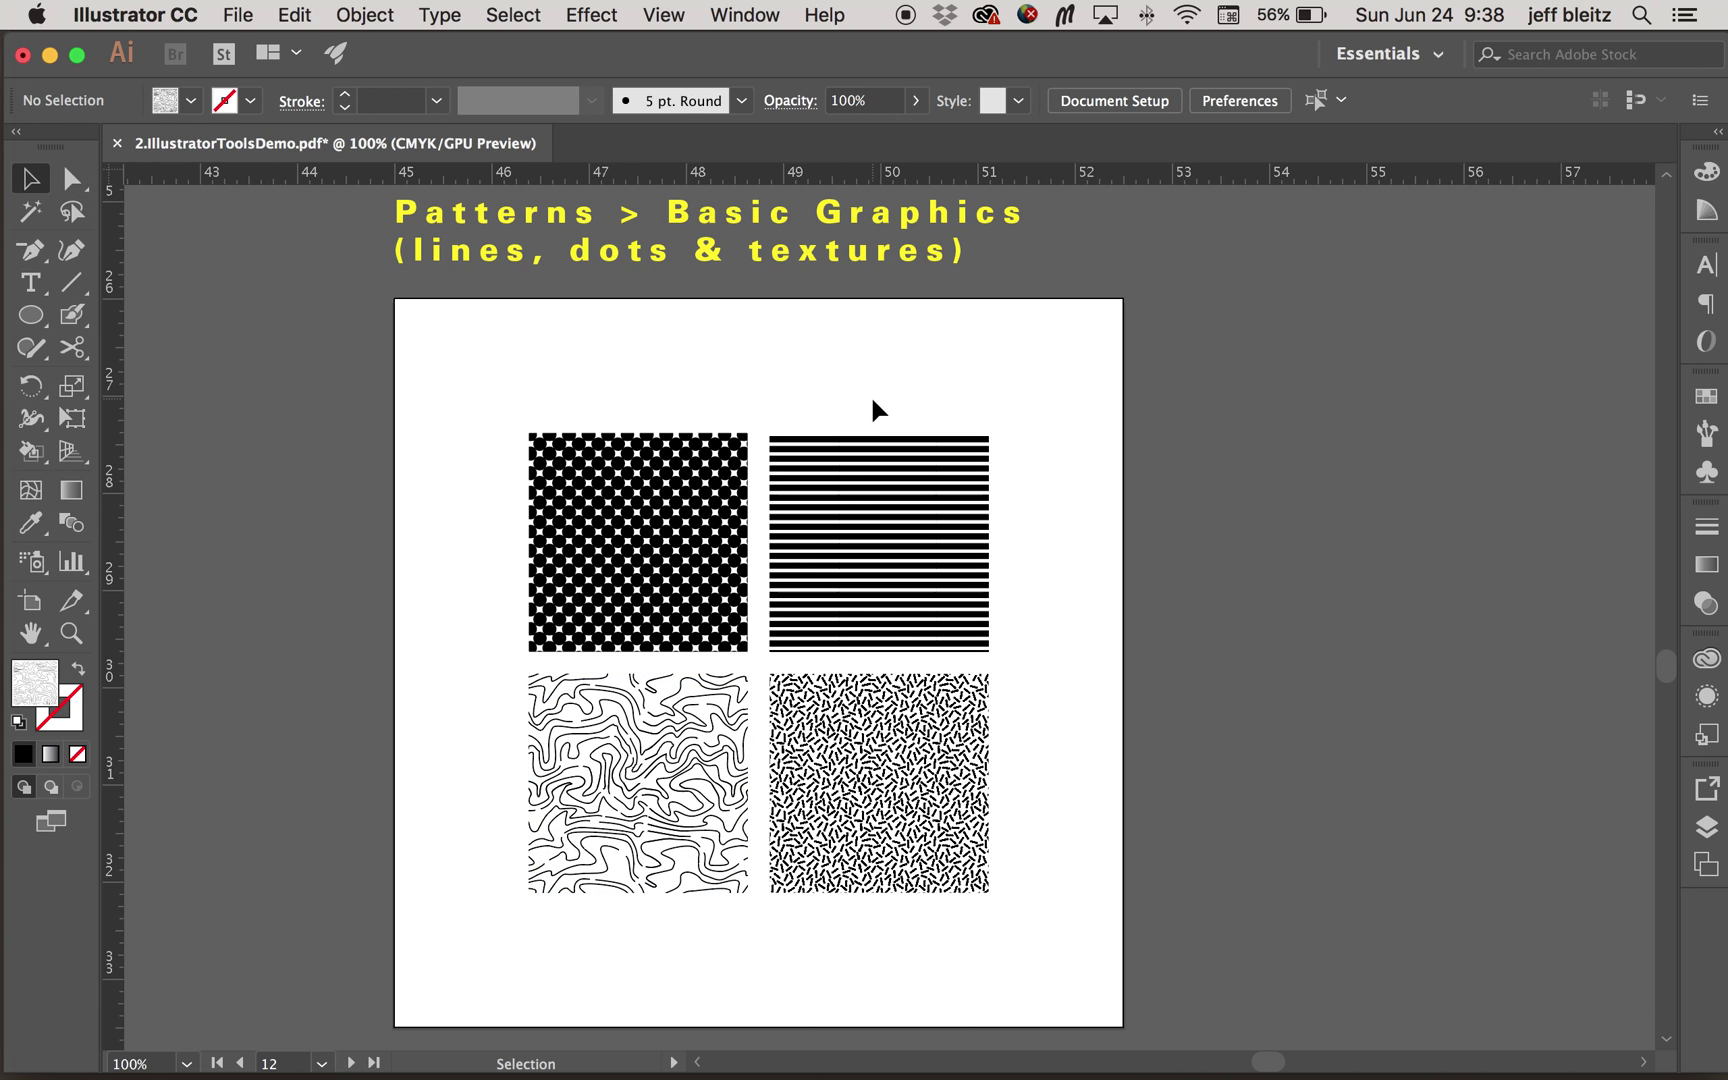